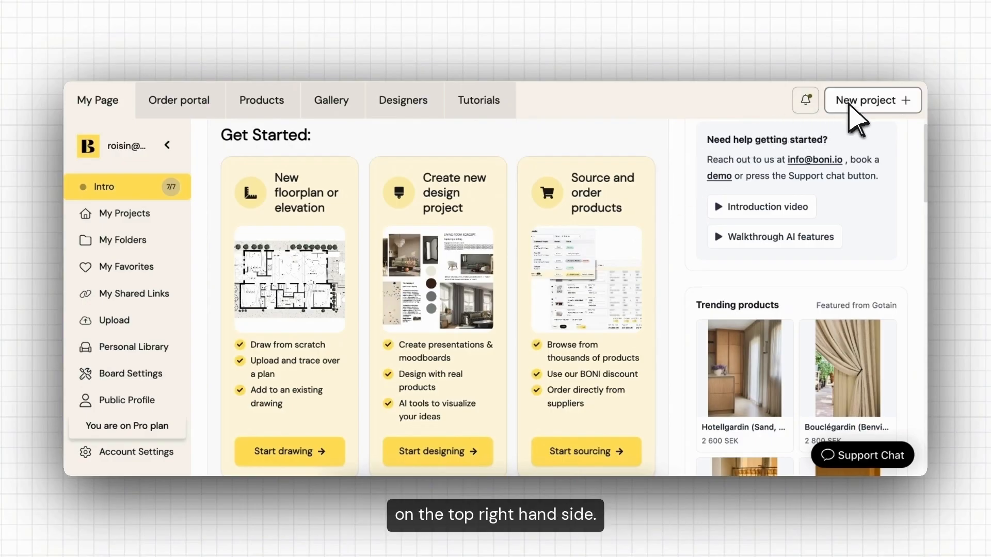
# Step: Create a new design project that starts from scratch with a blank canvas
pyautogui.click(836, 105)
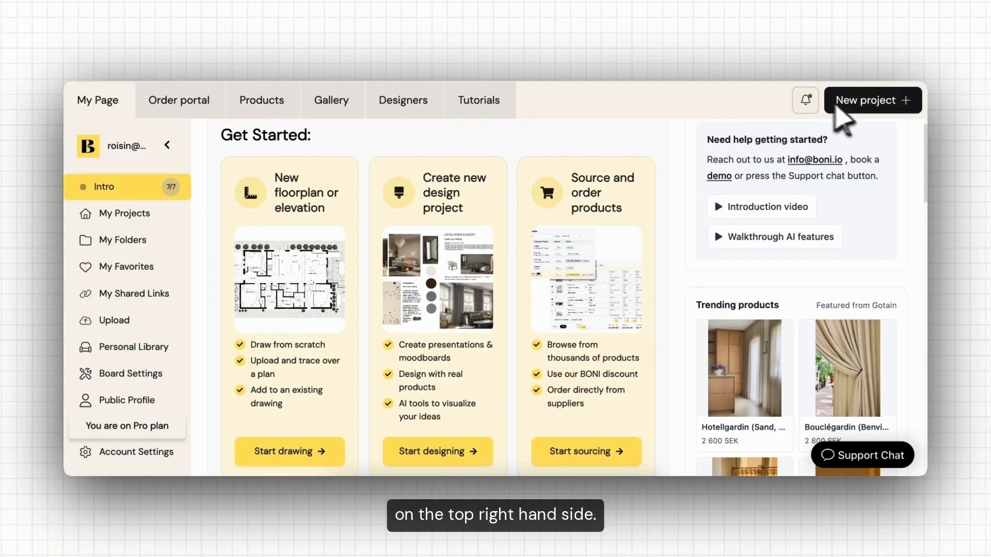
pyautogui.click(471, 462)
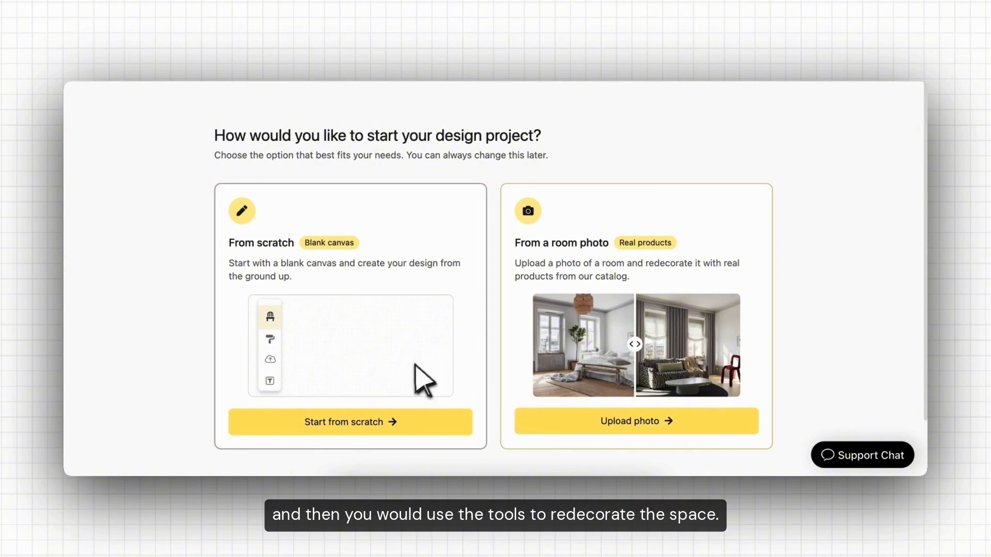
pyautogui.click(386, 429)
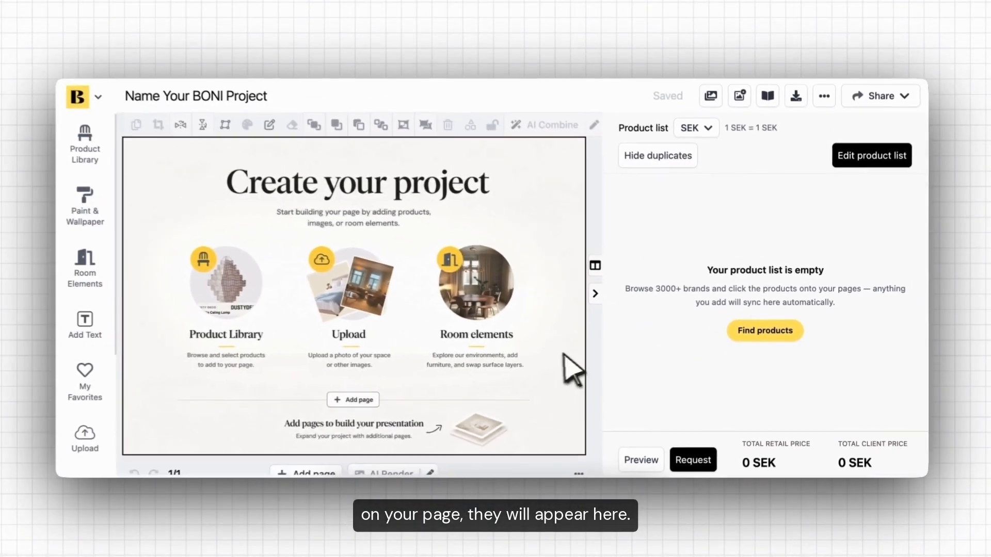
# Step: Add a second page to the project and open its background color options
pyautogui.scroll(-2, 420, 362)
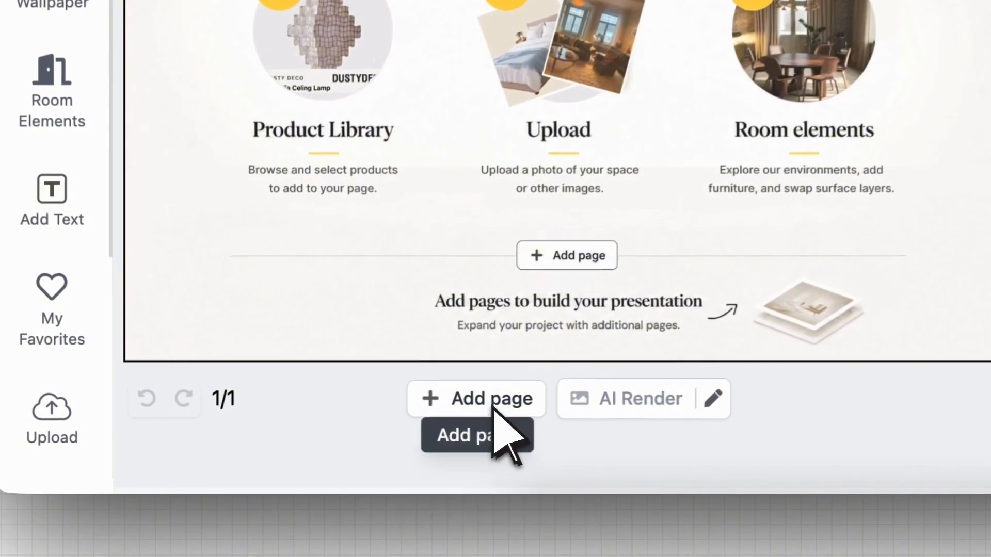
pyautogui.click(315, 428)
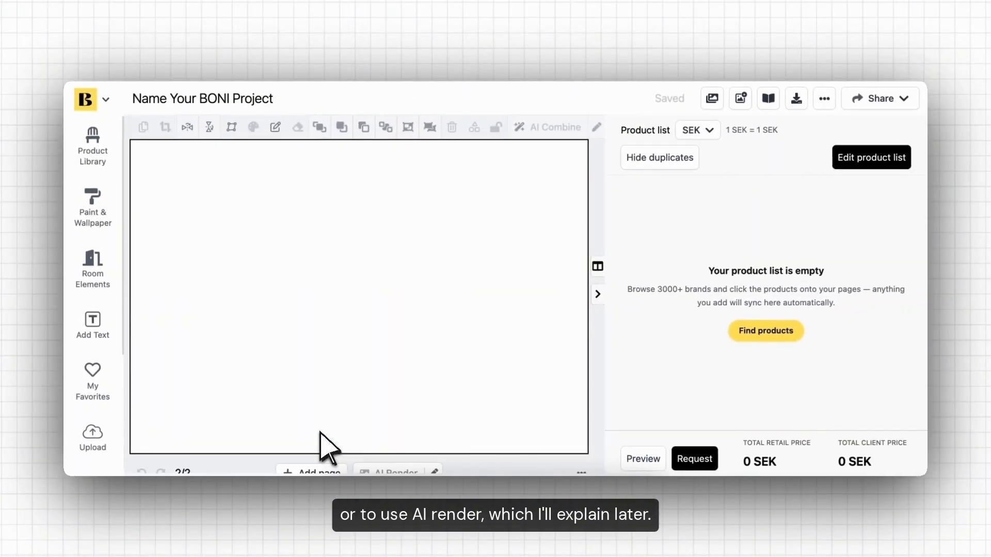
pyautogui.scroll(-1, 321, 433)
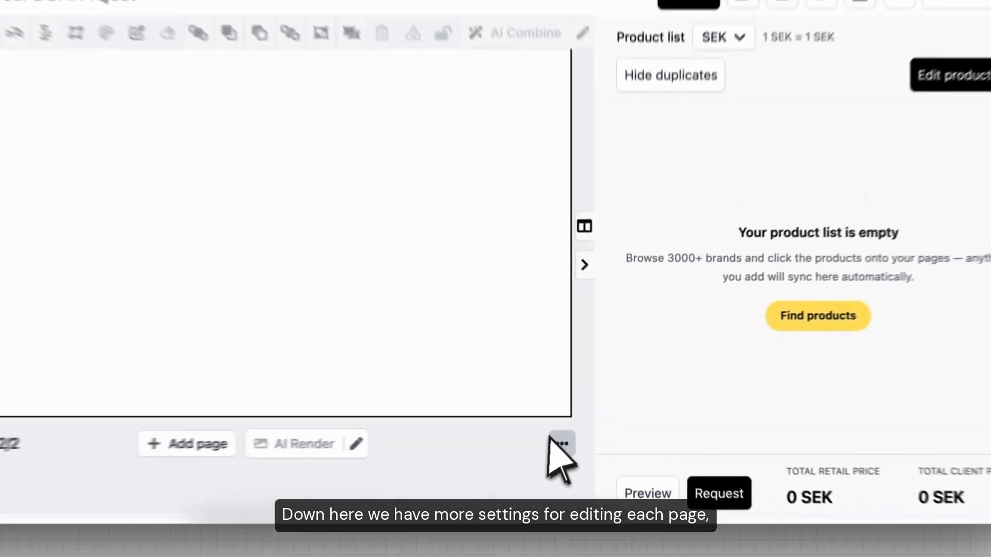
pyautogui.click(582, 423)
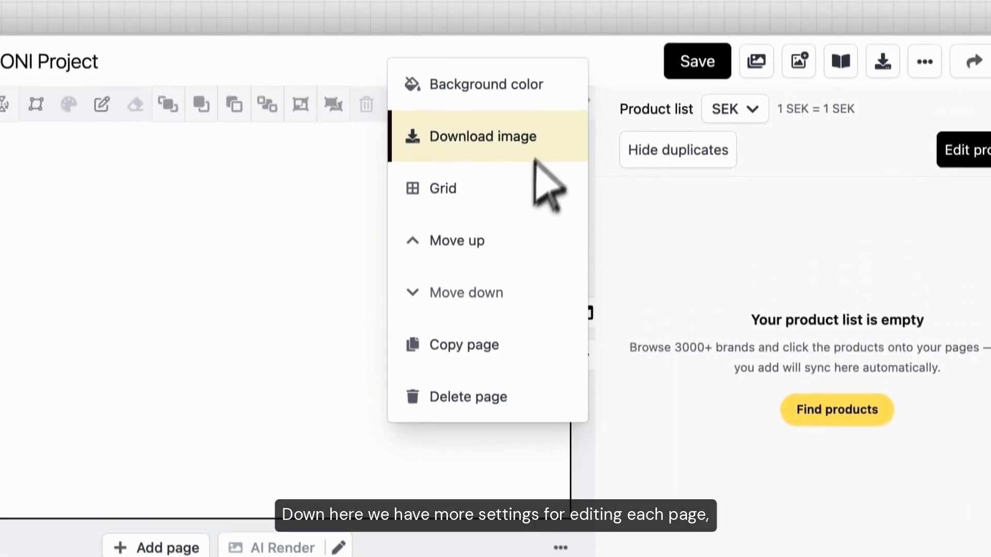
pyautogui.click(559, 101)
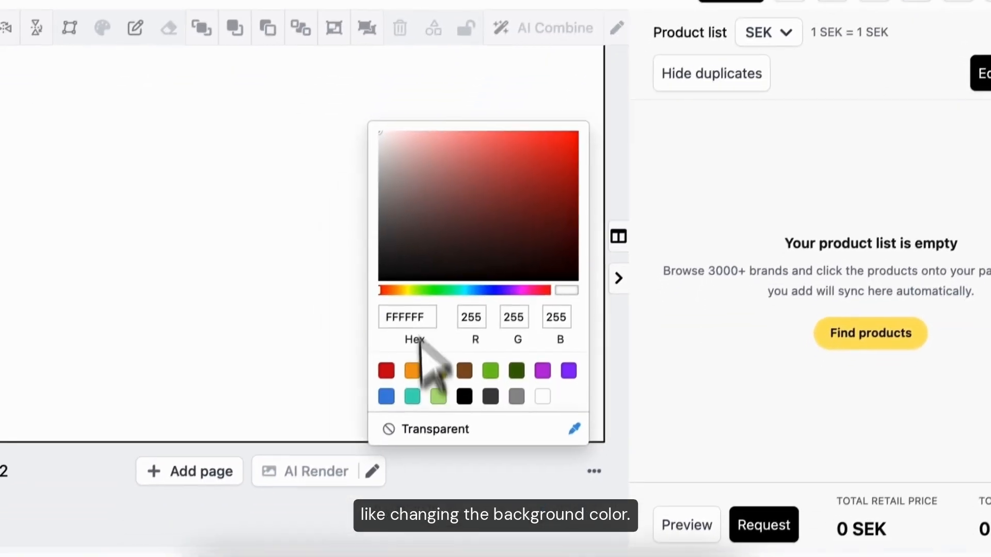
# Step: Reorder the pages in the page overview so that page 1 comes after page 2, and close the overview
pyautogui.click(618, 232)
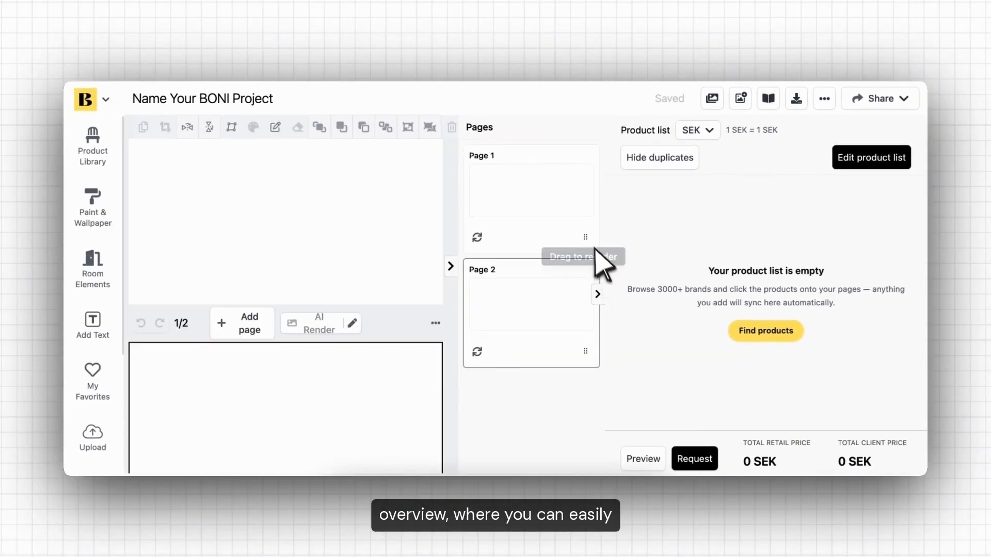
pyautogui.moveTo(593, 247); pyautogui.dragTo(597, 376)
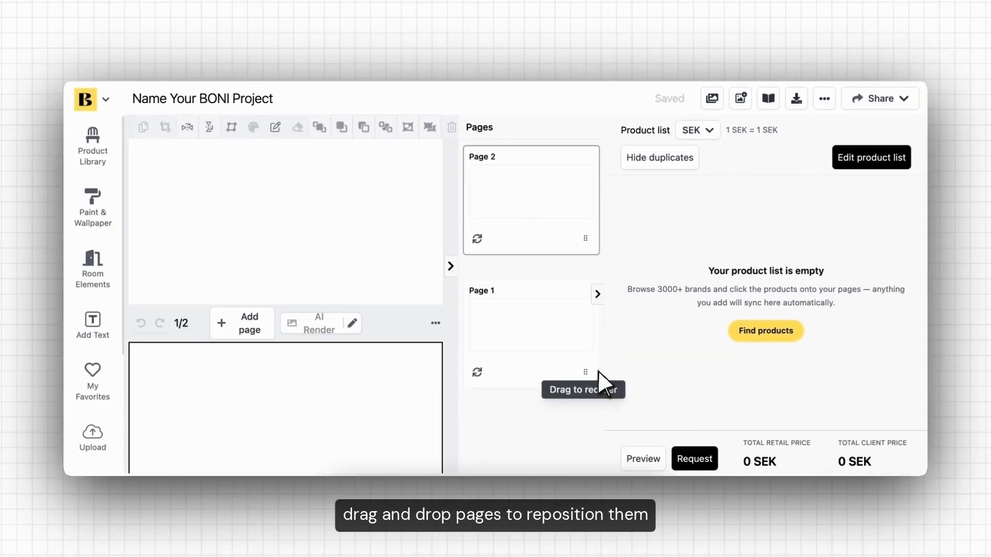
pyautogui.click(451, 268)
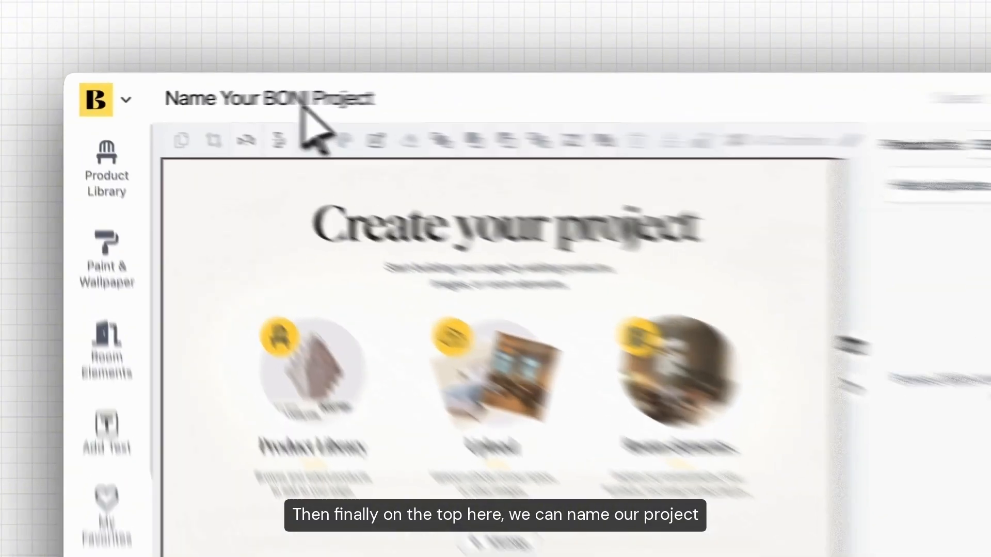
# Step: Name the project "Living Room"
pyautogui.click(227, 100)
pyautogui.write('Living Room')
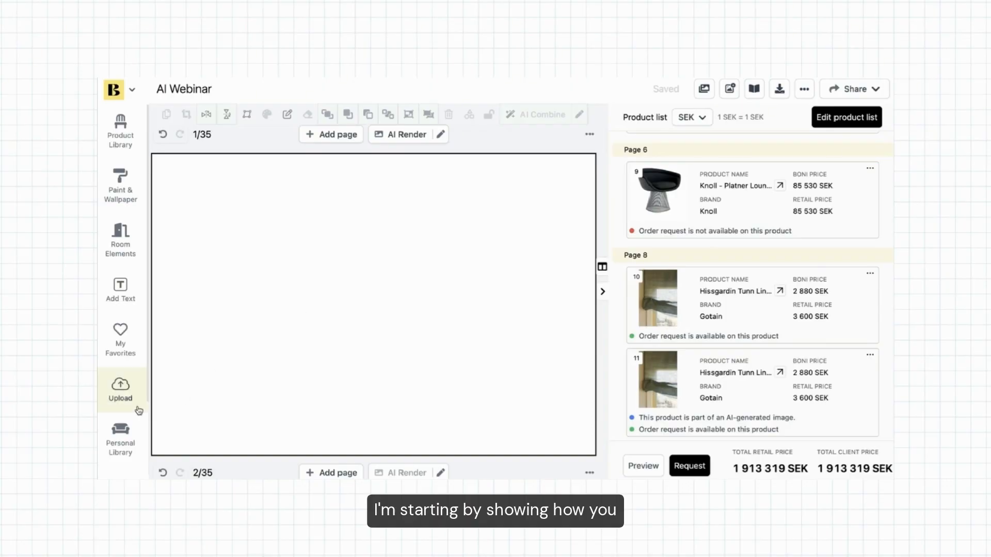
# Step: Open the uploads and start uploading a photo of an existing room
pyautogui.click(127, 400)
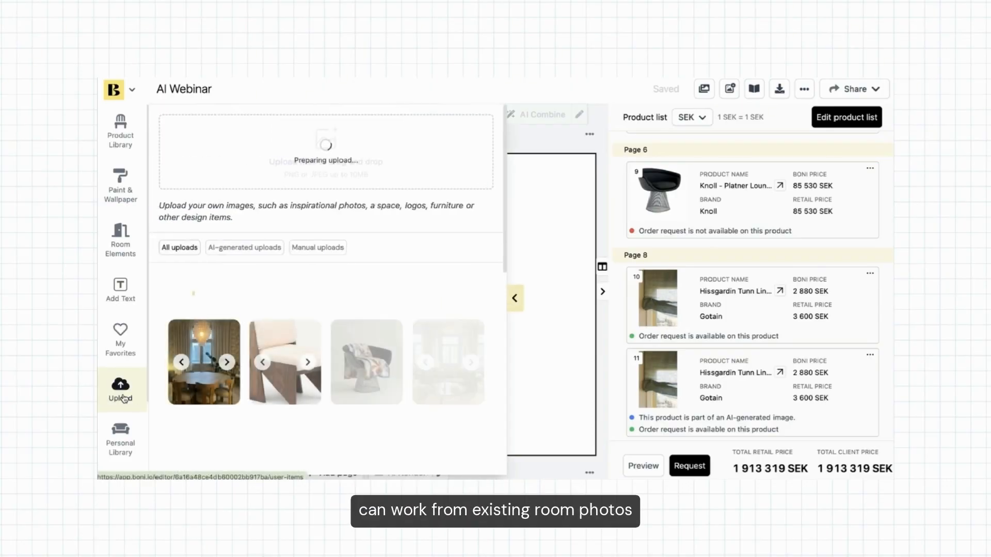
pyautogui.click(298, 163)
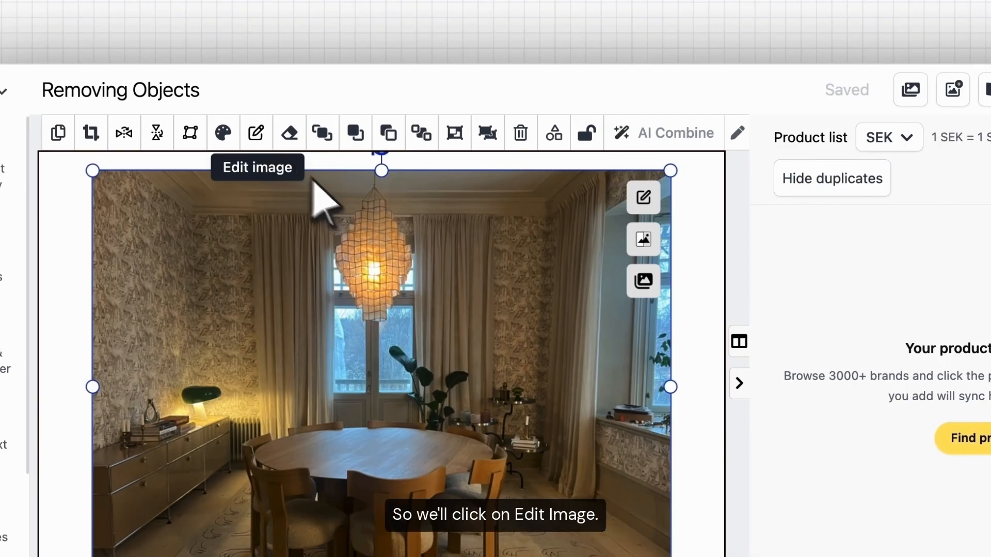
# Step: Open the dining room photo for editing and remove the dining table and its chairs with the Remove objects tool
pyautogui.click(644, 197)
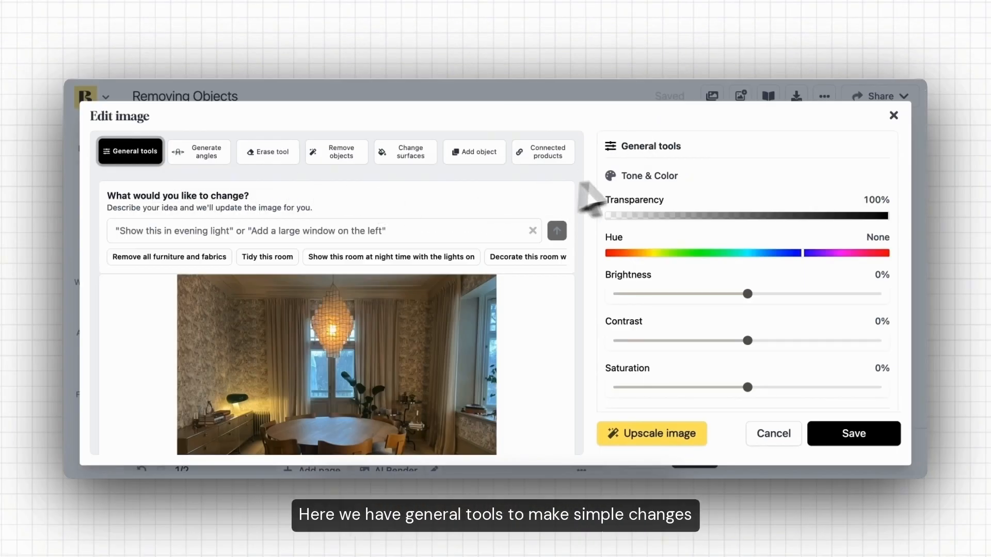
pyautogui.scroll(-5, 697, 197)
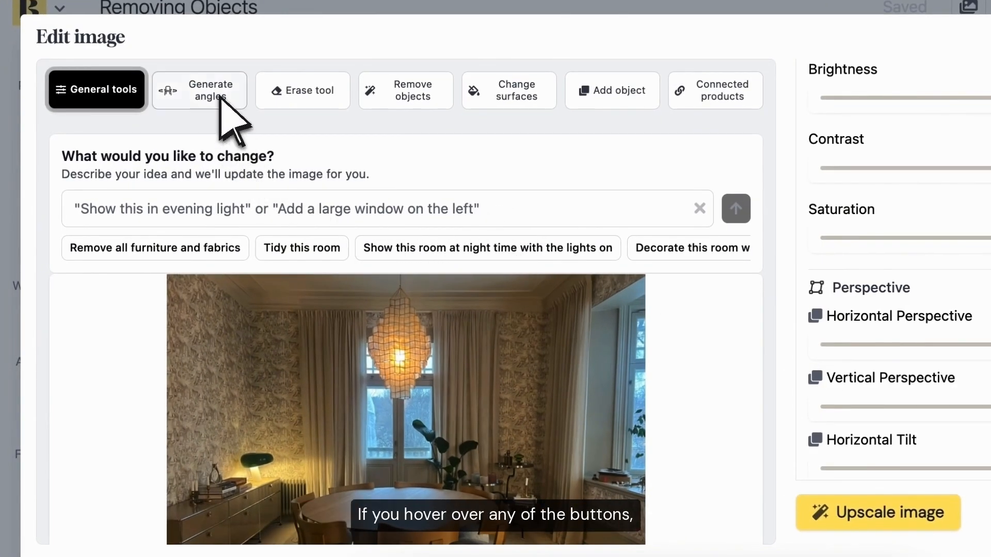
pyautogui.moveTo(220, 93)
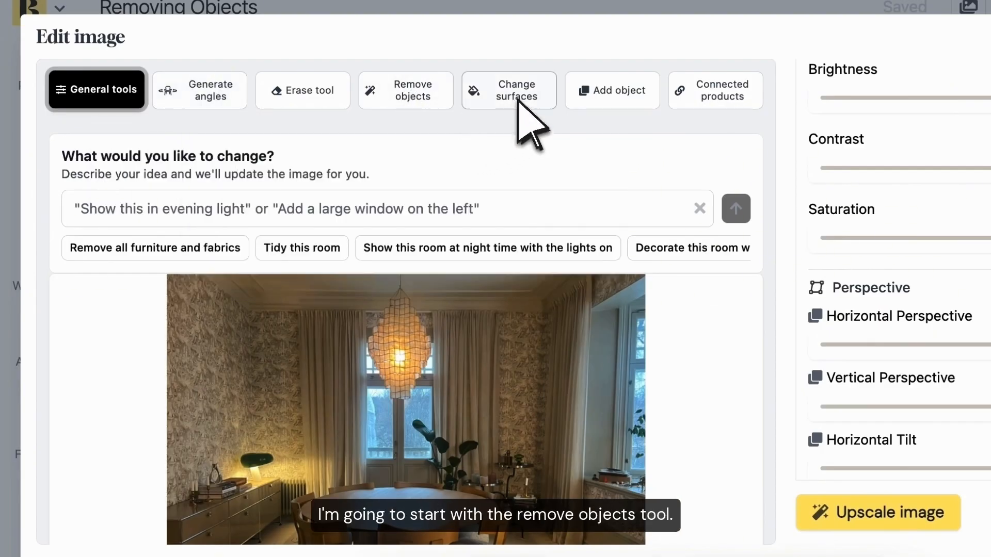
pyautogui.moveTo(521, 100)
pyautogui.click(428, 95)
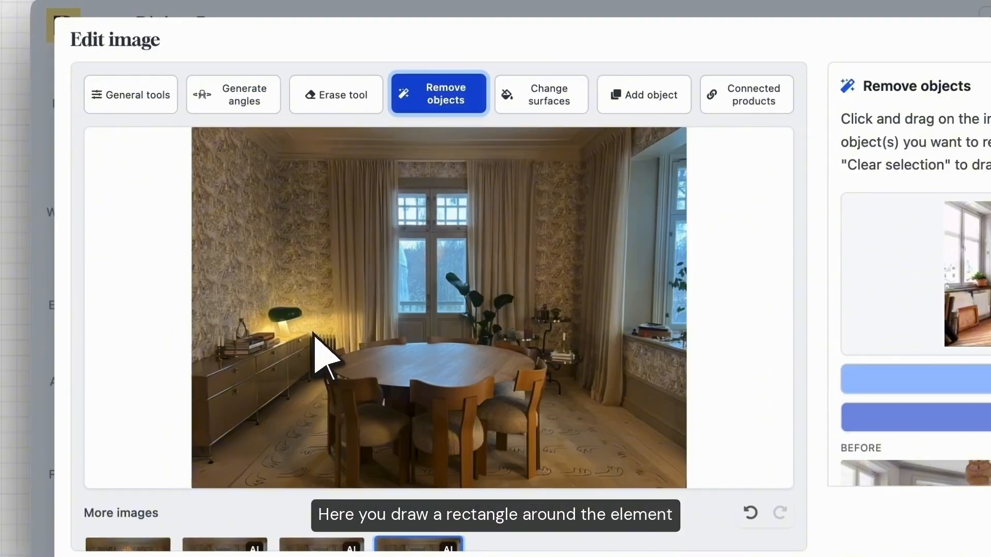
pyautogui.moveTo(313, 335); pyautogui.dragTo(569, 489)
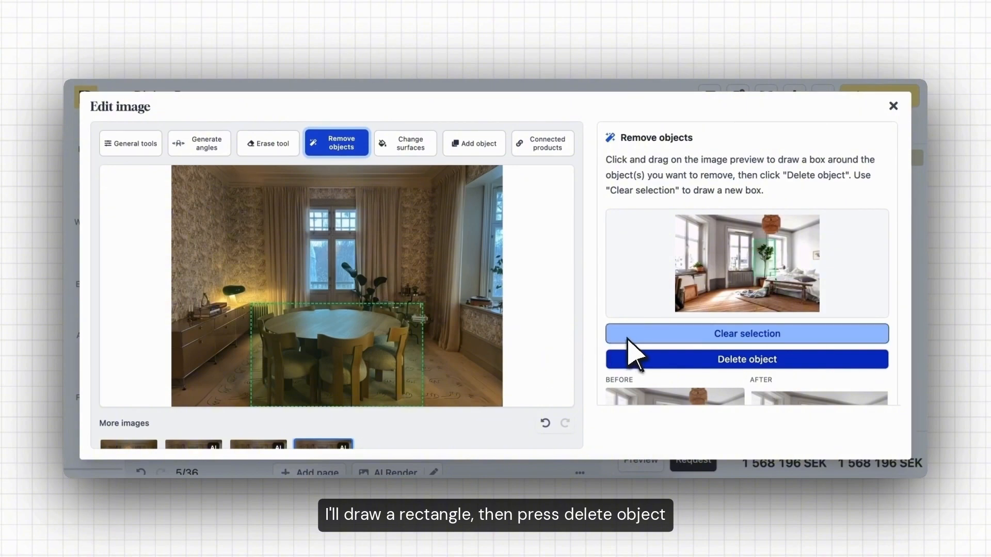
pyautogui.click(633, 362)
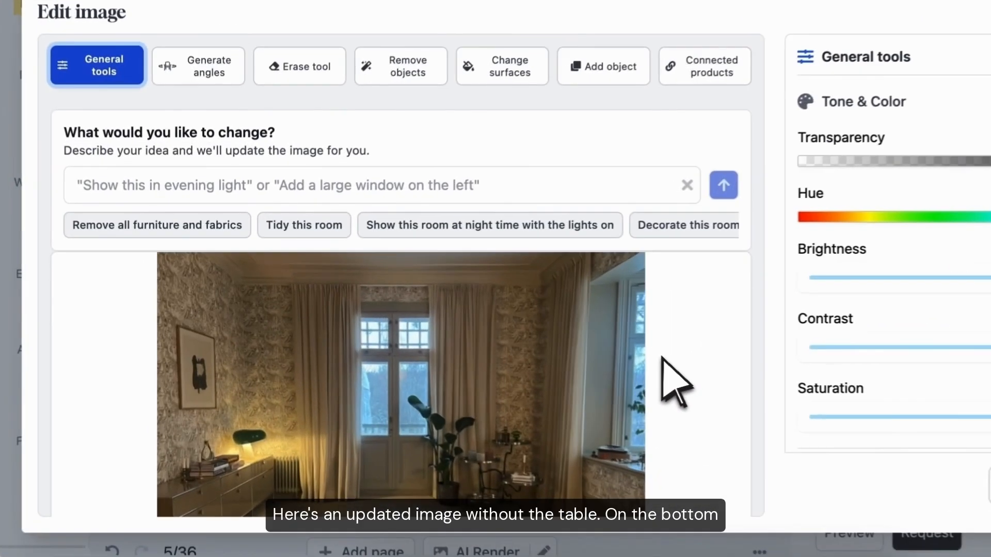
# Step: Review the versions created of the dining room image and save the one with the table removed
pyautogui.scroll(-5, 526, 352)
pyautogui.scroll(-1, 703, 371)
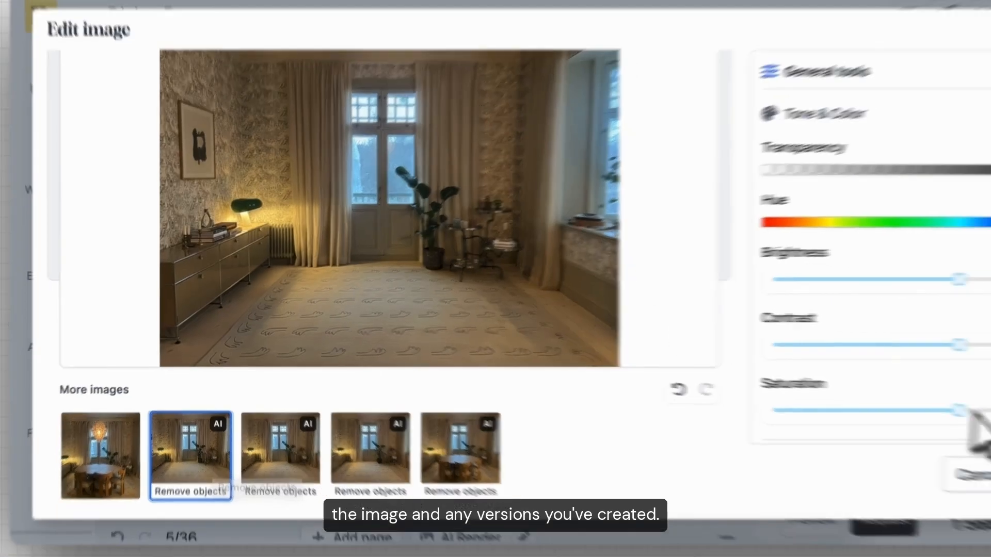
pyautogui.click(823, 424)
# Step: Create an AI render of the page 7 dining room furnished with the new table, chairs and ceiling lamp
pyautogui.scroll(-4, 404, 376)
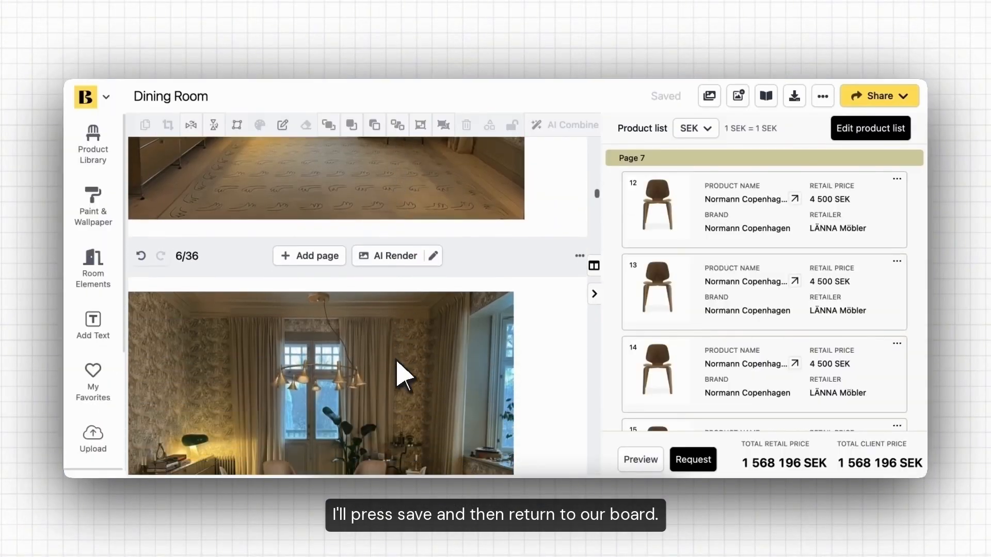
pyautogui.scroll(-3, 405, 376)
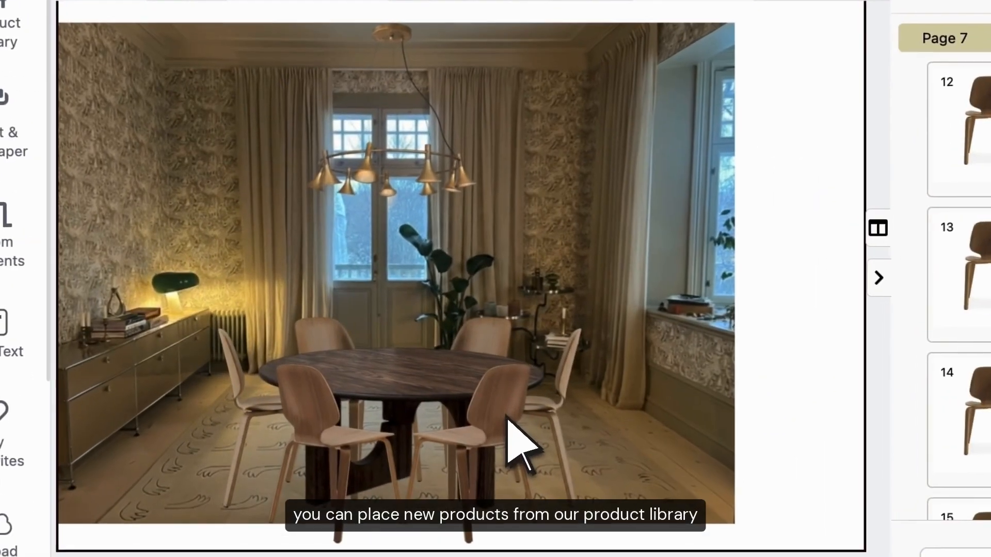
pyautogui.click(384, 372)
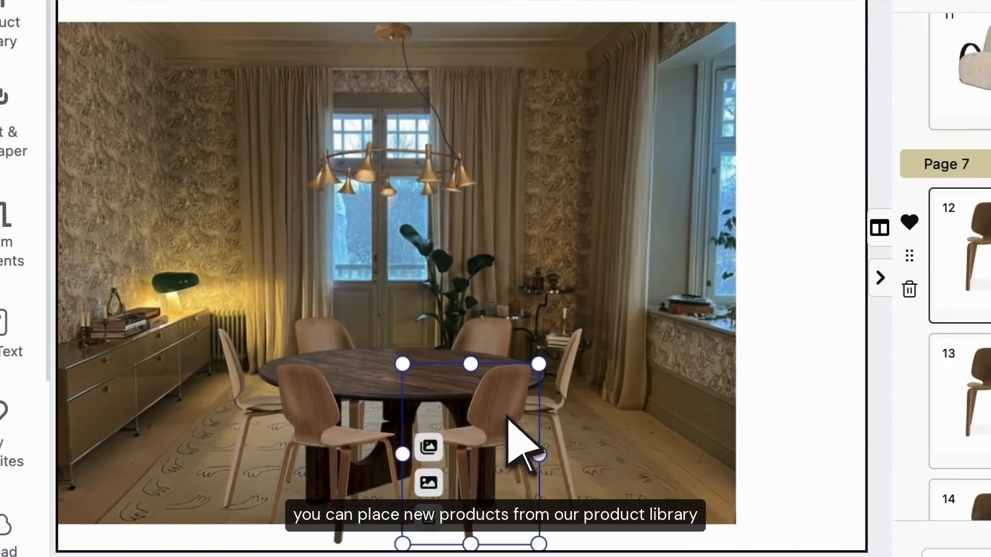
pyautogui.click(468, 181)
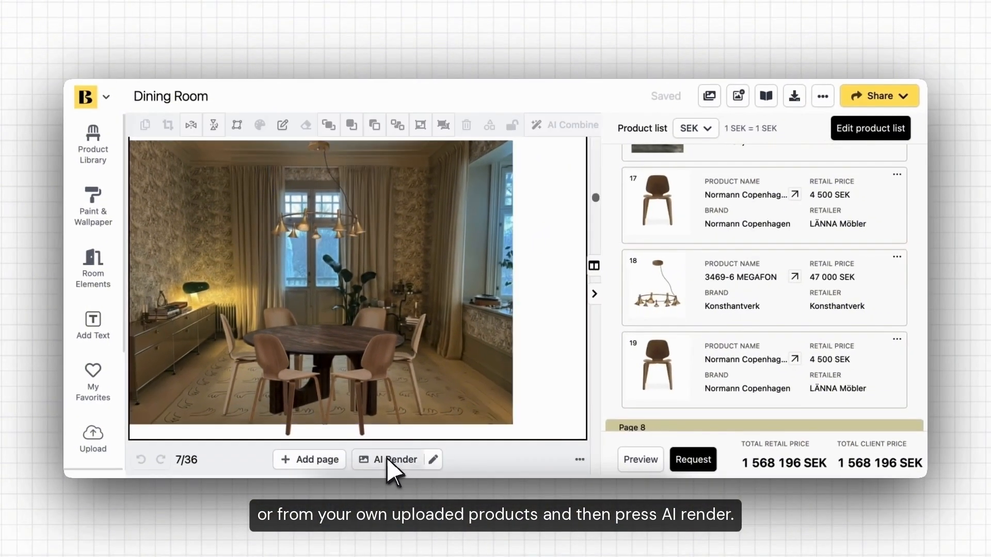
pyautogui.click(388, 460)
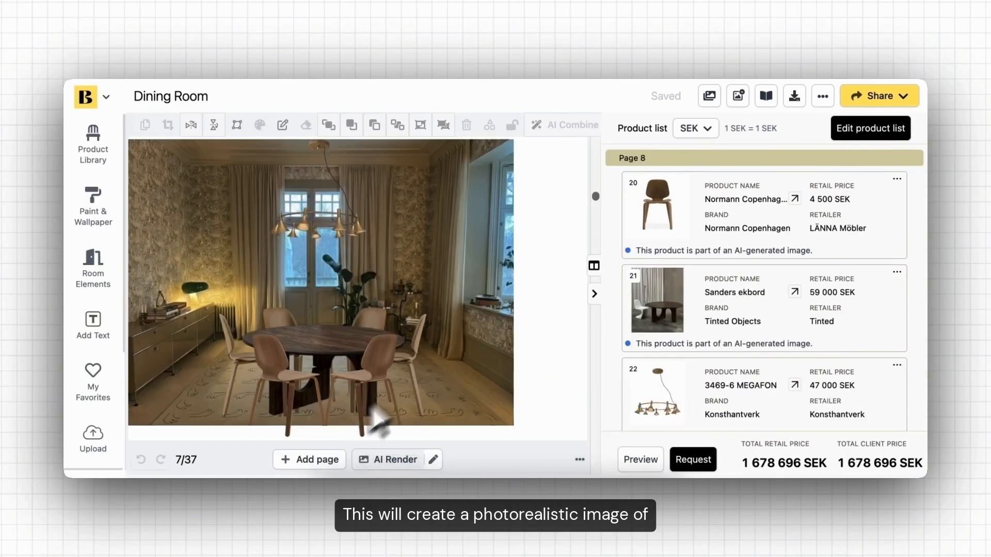
# Step: Select the rendered dining room image on the following page and open it for further editing
pyautogui.scroll(-5, 545, 366)
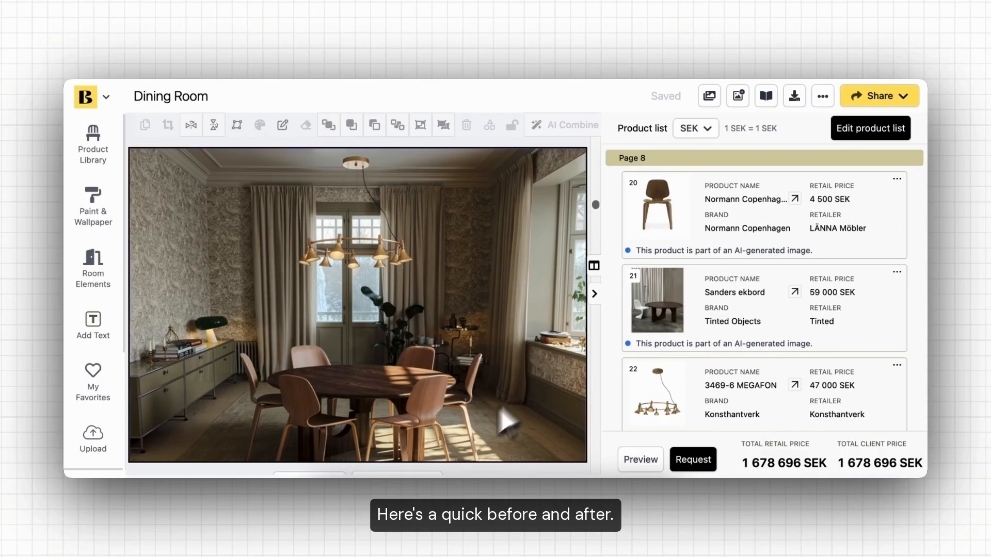
pyautogui.click(533, 265)
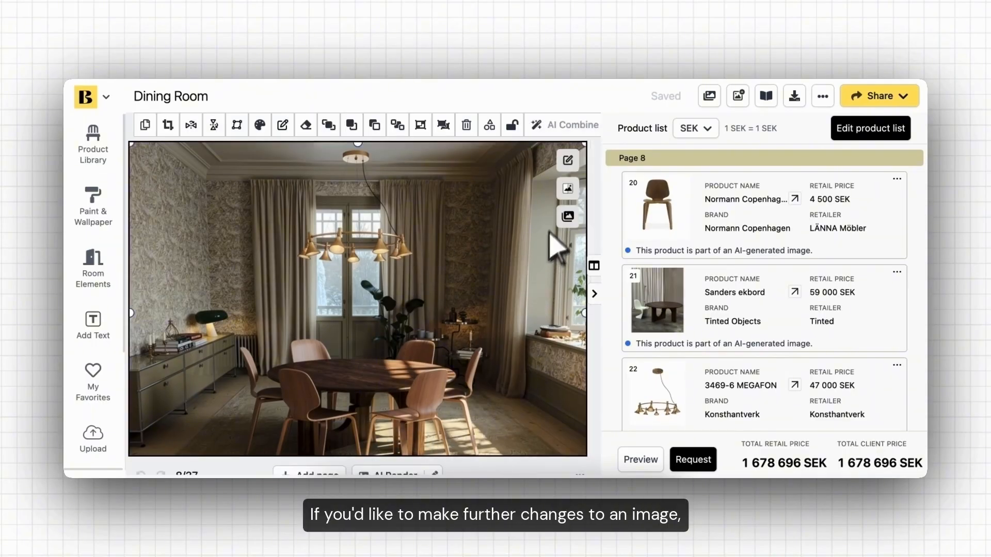
pyautogui.click(571, 171)
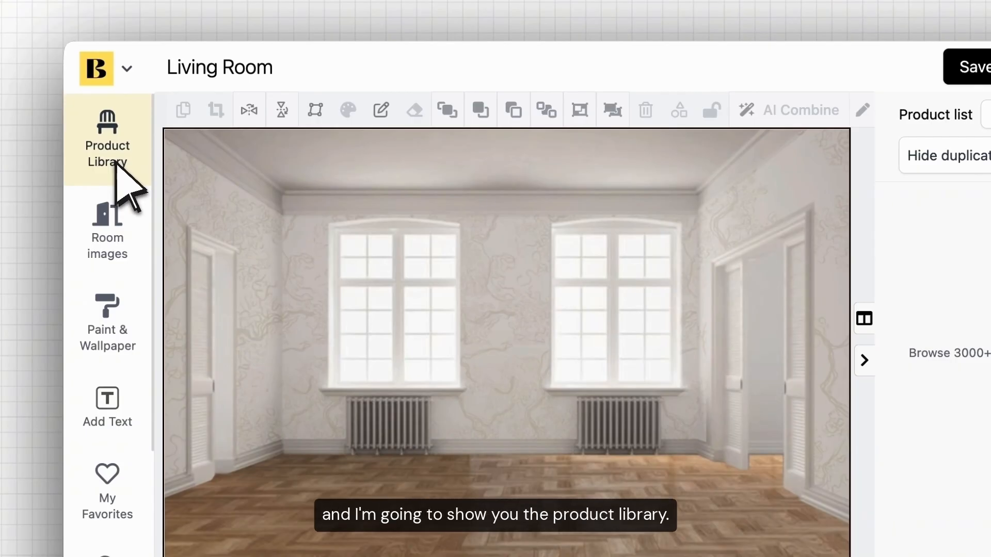
# Step: Open the product library and filter the products by the brand Sweef
pyautogui.click(117, 160)
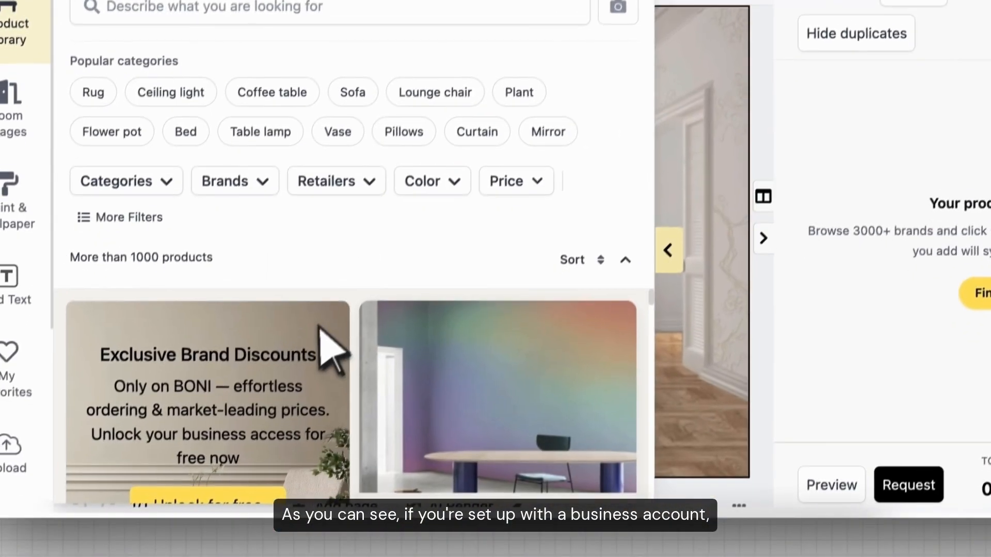
pyautogui.scroll(-1, 311, 340)
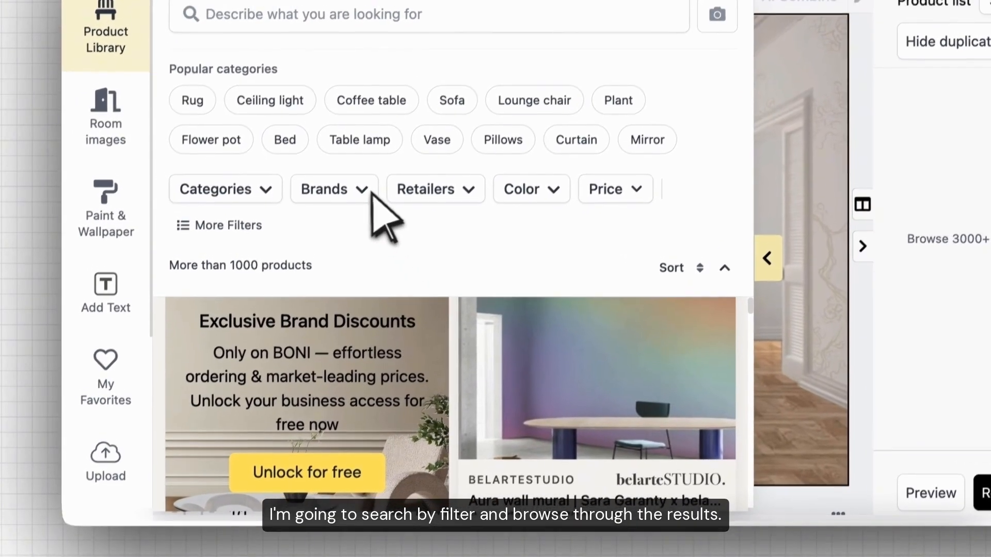
pyautogui.click(364, 191)
pyautogui.click(375, 244)
pyautogui.write('sweef')
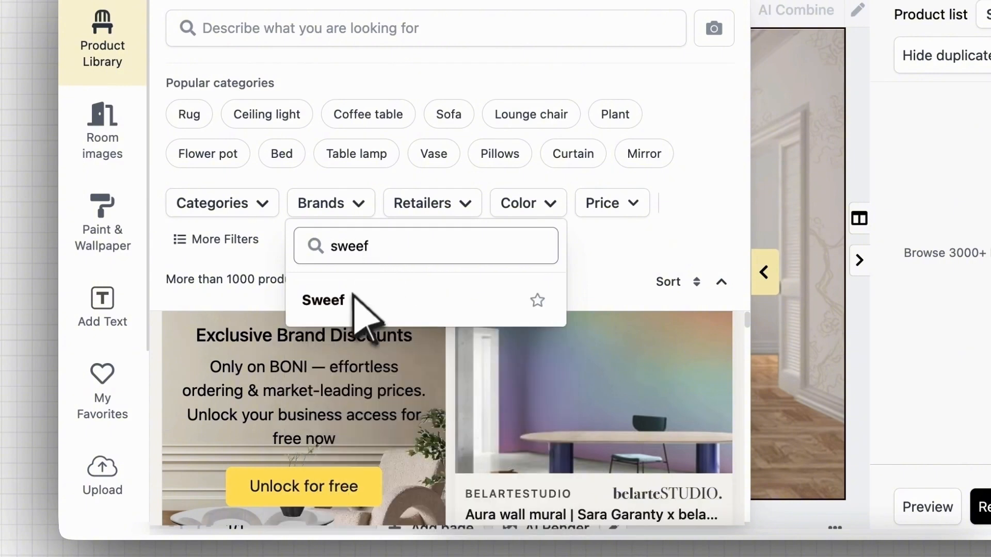
pyautogui.click(354, 298)
# Step: Filter the Sweef products by the color Beige and browse through the results
pyautogui.click(573, 206)
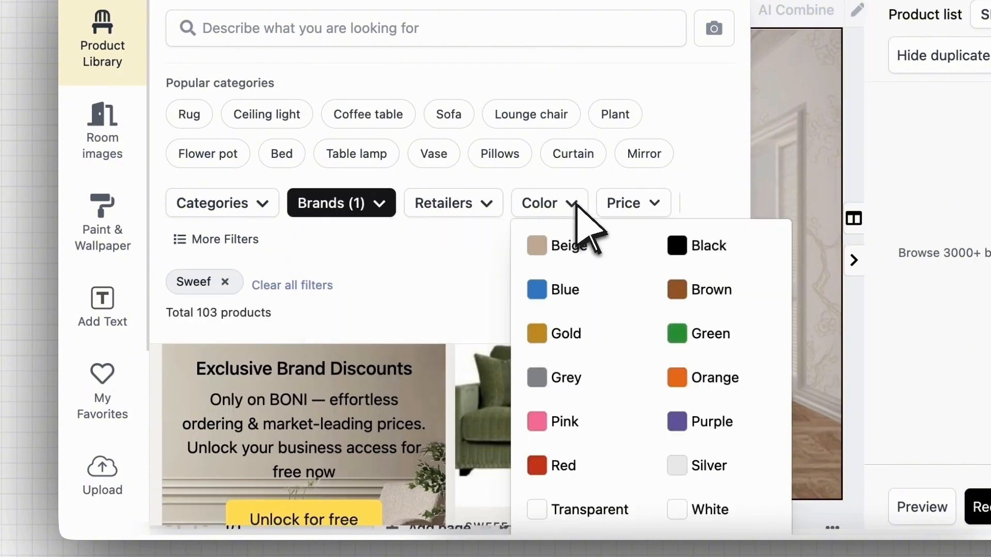
pyautogui.click(568, 247)
pyautogui.scroll(-3, 542, 410)
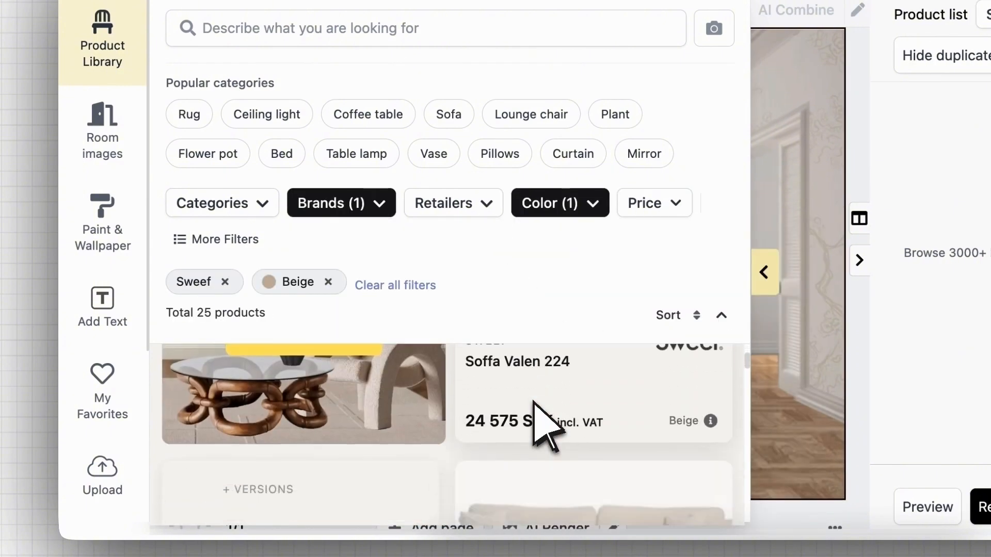
pyautogui.scroll(-10, 542, 423)
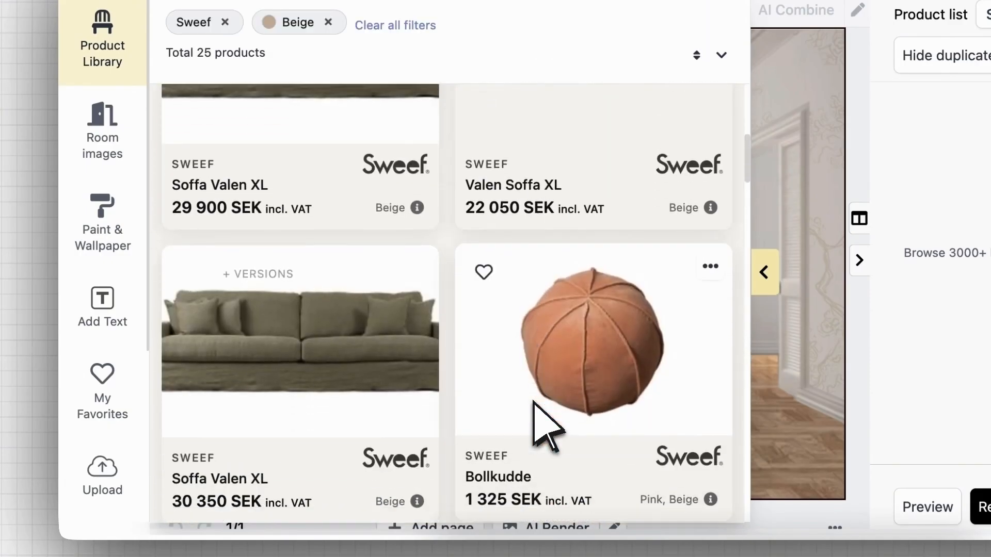
# Step: Find the Valrossen Bäddsoffa rak among the beige Sweef products, look through its images and add the sofa to the page
pyautogui.scroll(-10, 534, 402)
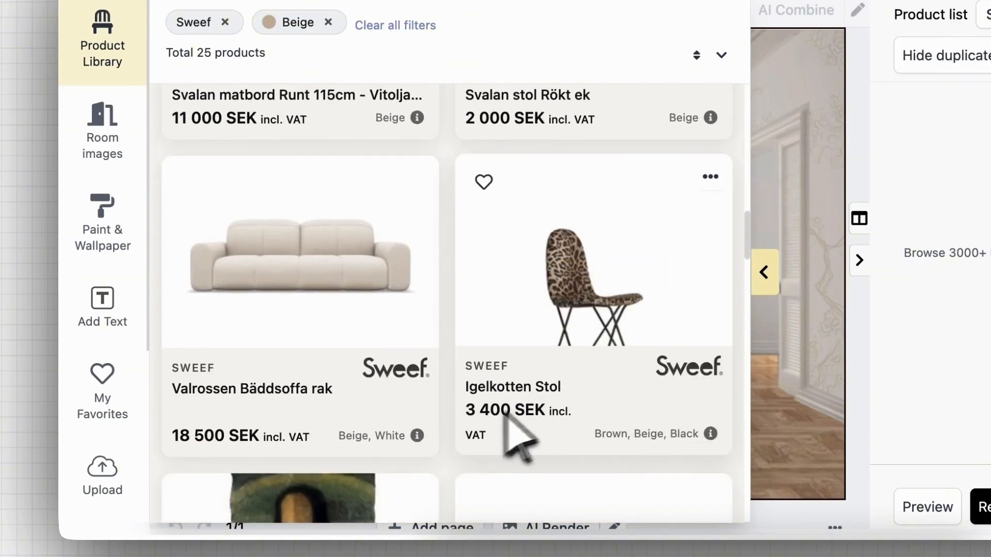
pyautogui.moveTo(269, 298)
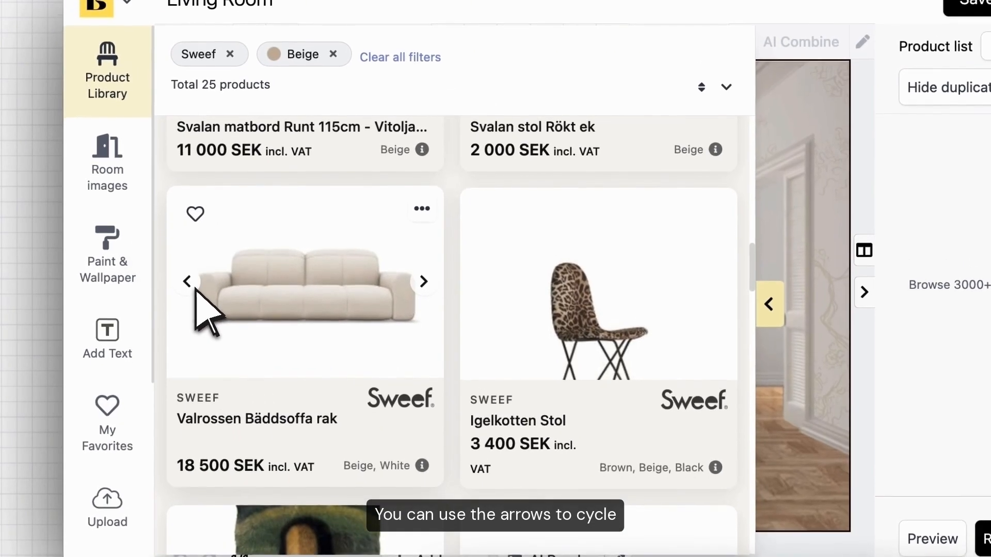
pyautogui.click(188, 255)
pyautogui.click(196, 287)
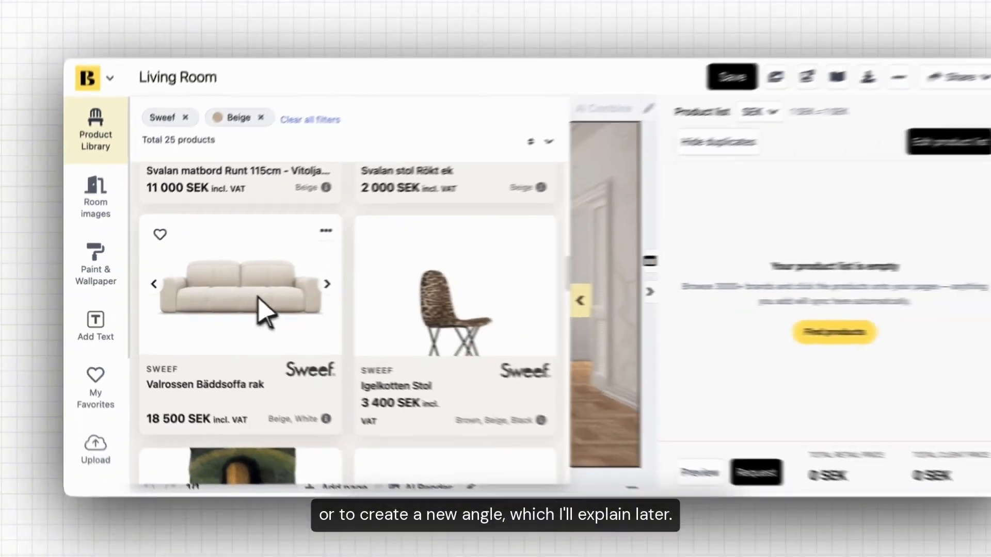
pyautogui.click(329, 298)
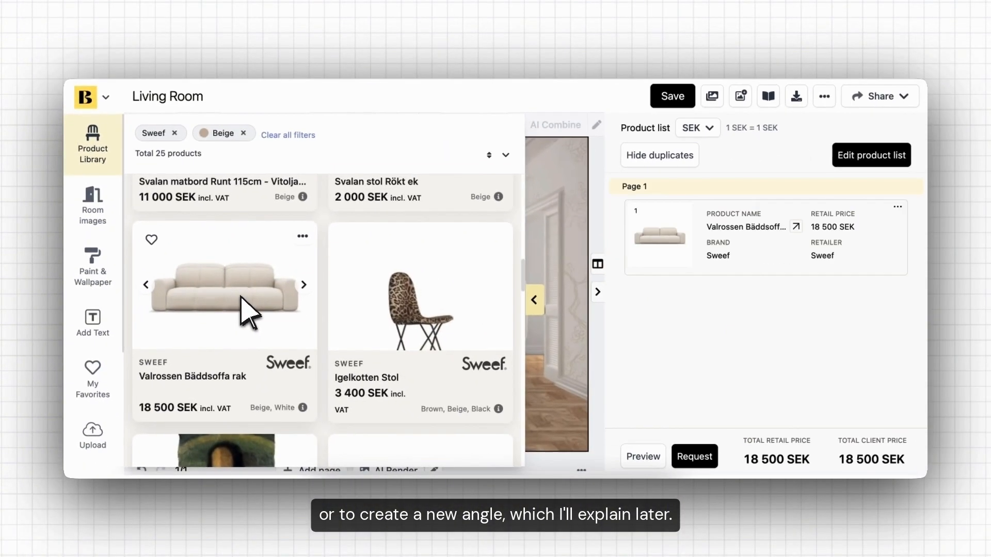
pyautogui.click(533, 305)
# Step: Scale down the sofa and place it on the floor, centered in front of the two windows
pyautogui.click(372, 320)
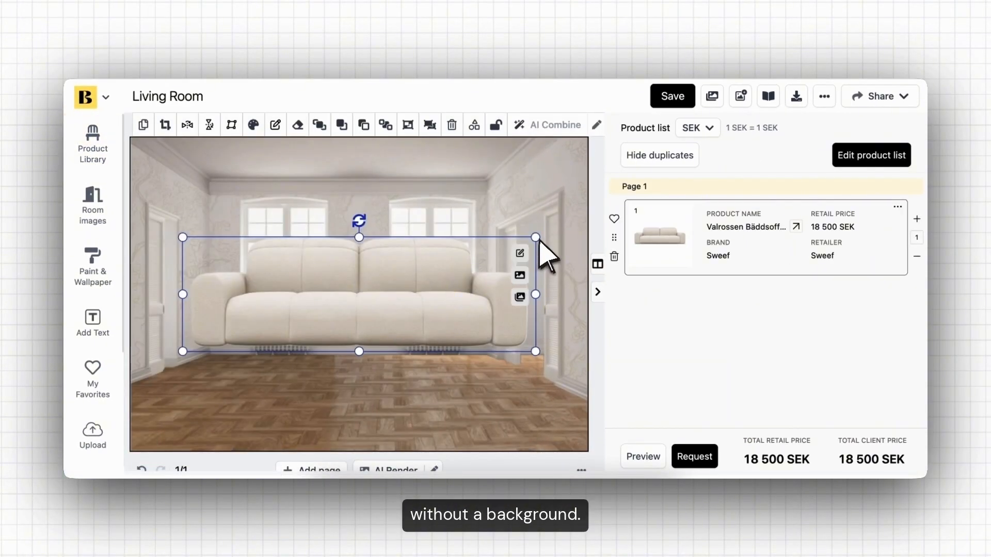
pyautogui.moveTo(536, 238); pyautogui.dragTo(409, 279)
pyautogui.moveTo(293, 315); pyautogui.dragTo(356, 345)
pyautogui.moveTo(250, 312); pyautogui.dragTo(246, 310)
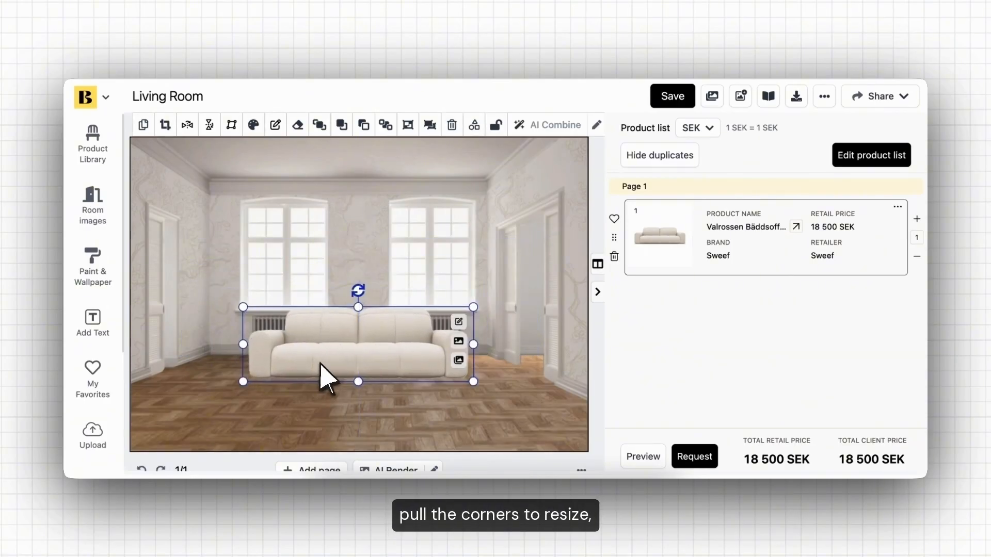
pyautogui.moveTo(316, 361); pyautogui.dragTo(307, 357)
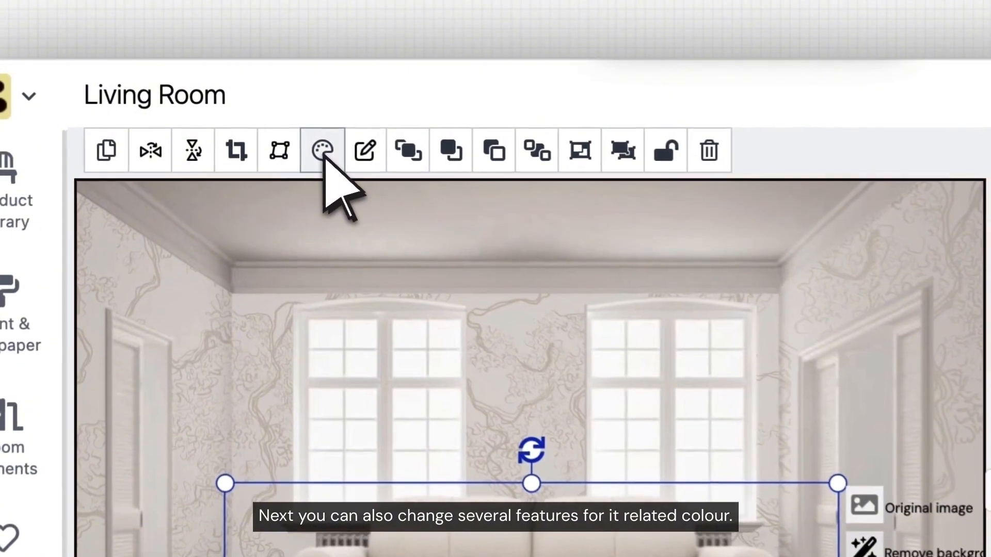
# Step: Adjust the sofa's colors with saturation at -27%, contrast at -8% and a slightly higher brightness
pyautogui.click(255, 124)
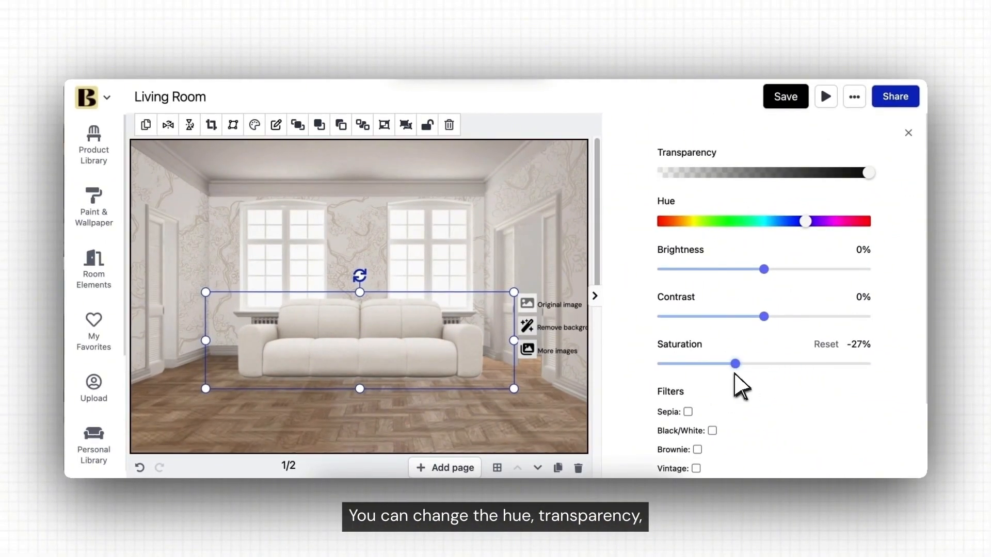
pyautogui.moveTo(770, 319); pyautogui.dragTo(762, 319)
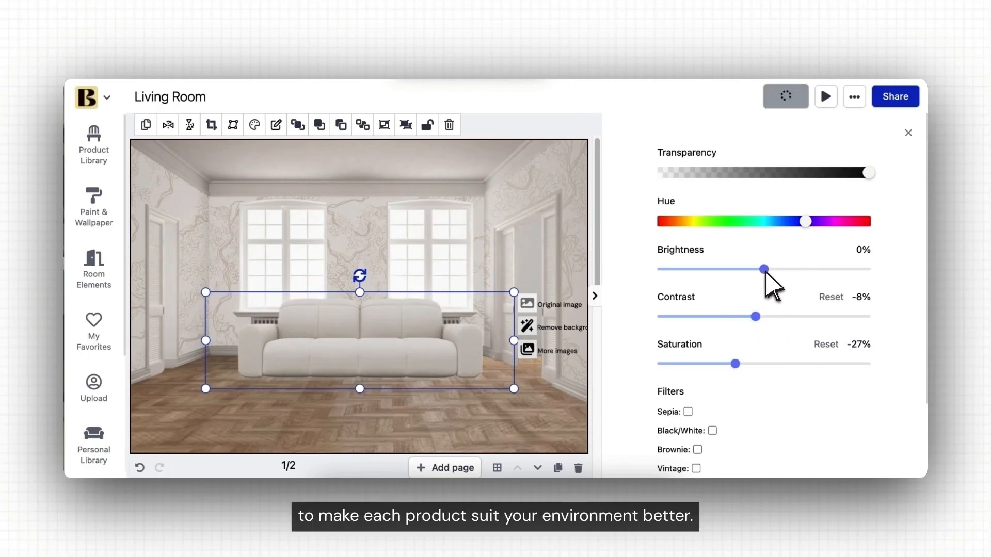
pyautogui.moveTo(765, 269); pyautogui.dragTo(778, 269)
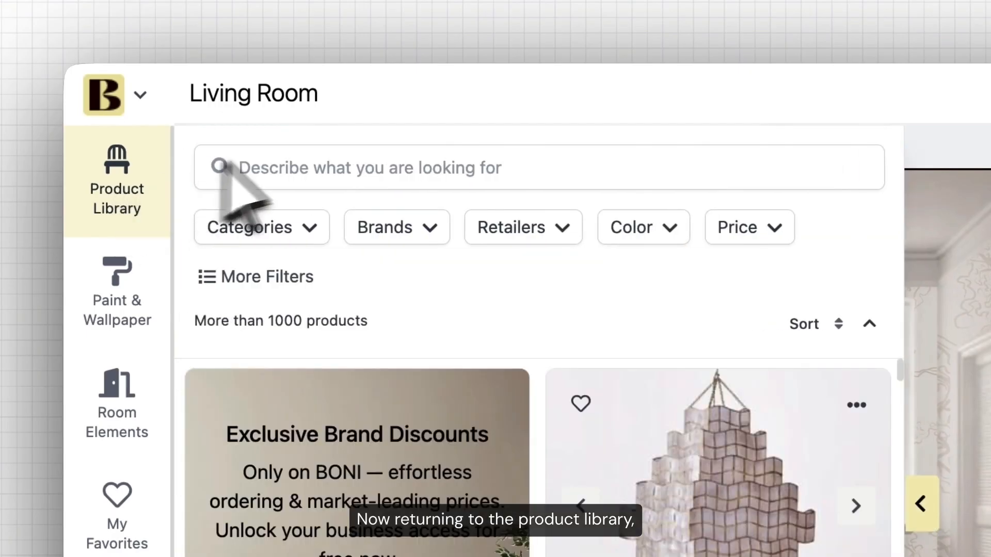
# Step: Search the product library for "karin 73 beige dux" and add the armchair's front-view image to the page
pyautogui.click(335, 180)
pyautogui.write('karin 73 beige du')
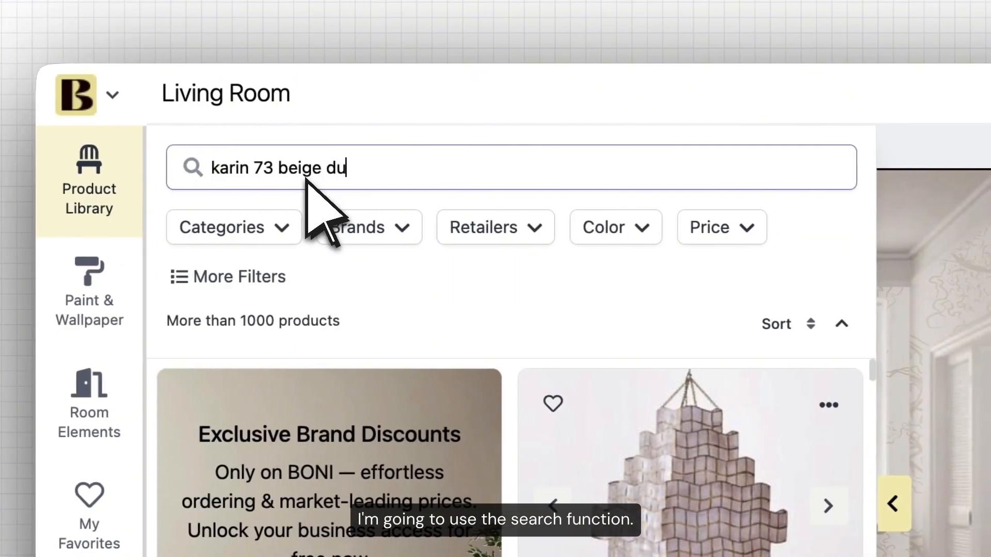
pyautogui.write('x')
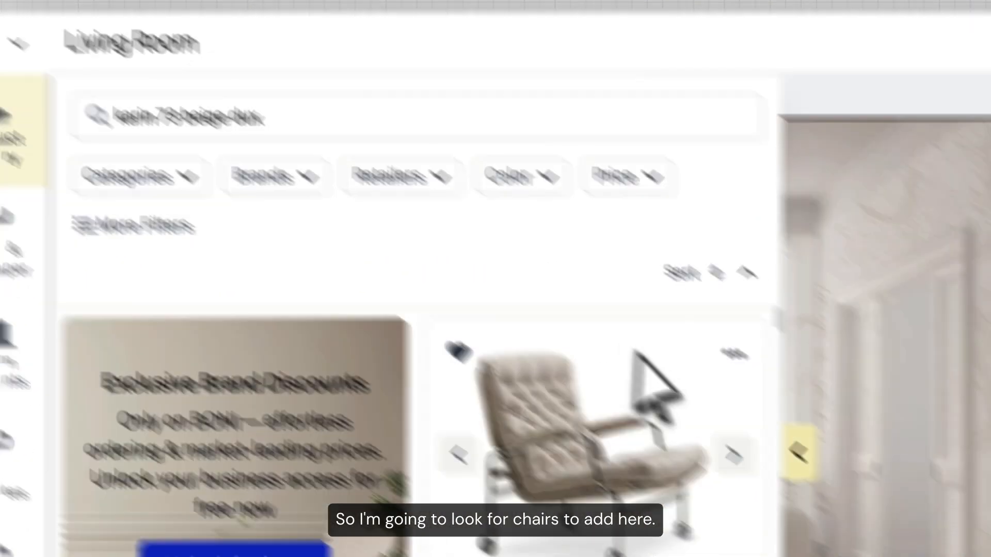
pyautogui.click(733, 454)
pyautogui.click(733, 454)
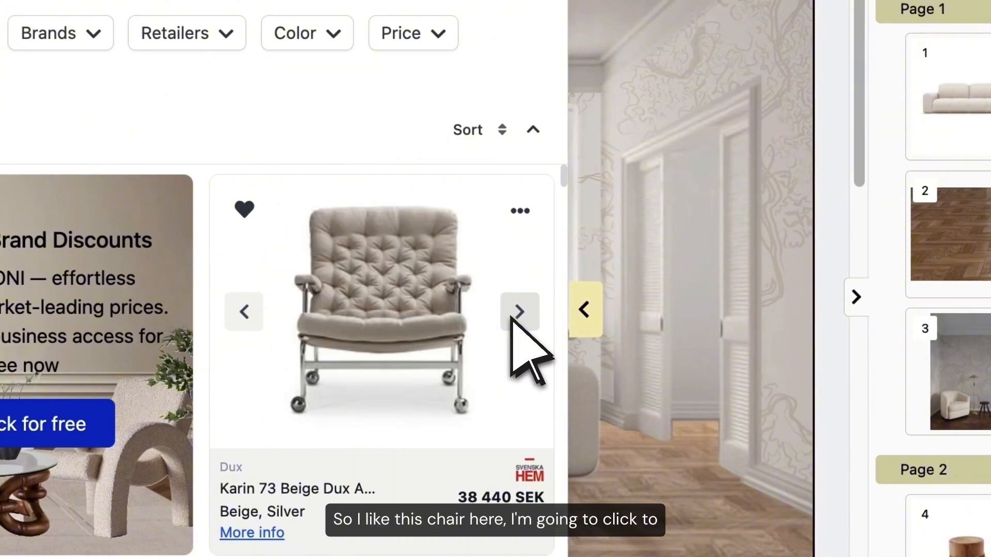
pyautogui.click(394, 309)
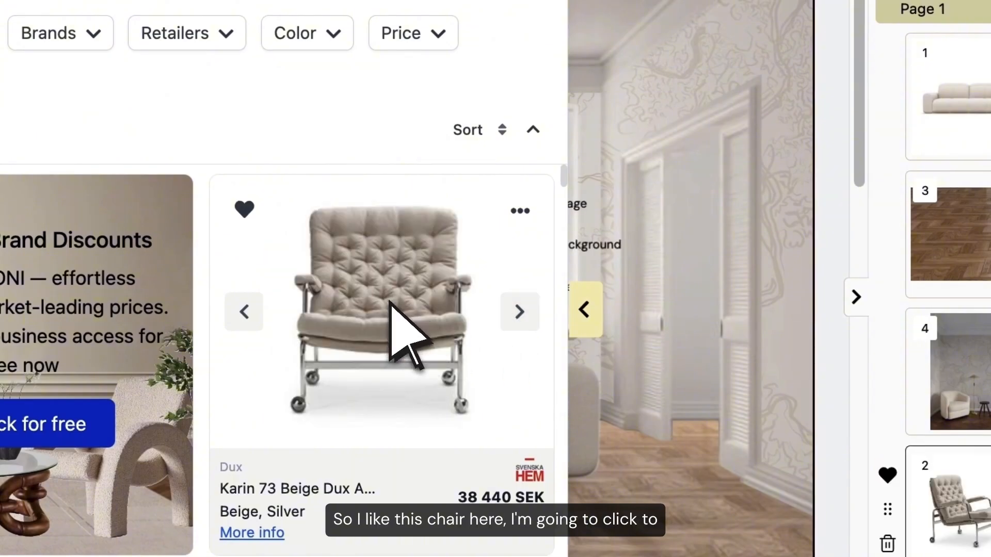
pyautogui.click(594, 312)
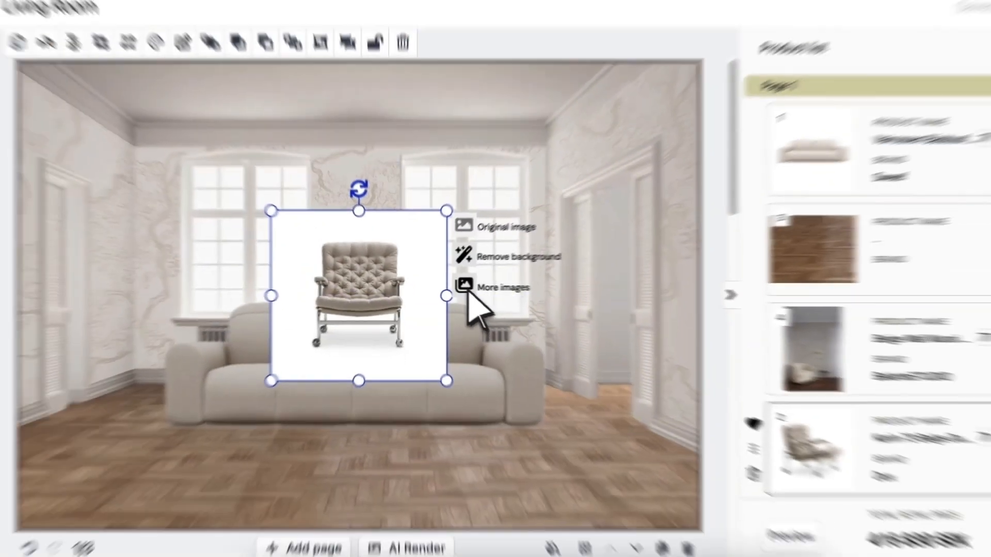
# Step: Examine the armchair's alternative angles and find its AI-generated back 45° image in the product library
pyautogui.click(493, 289)
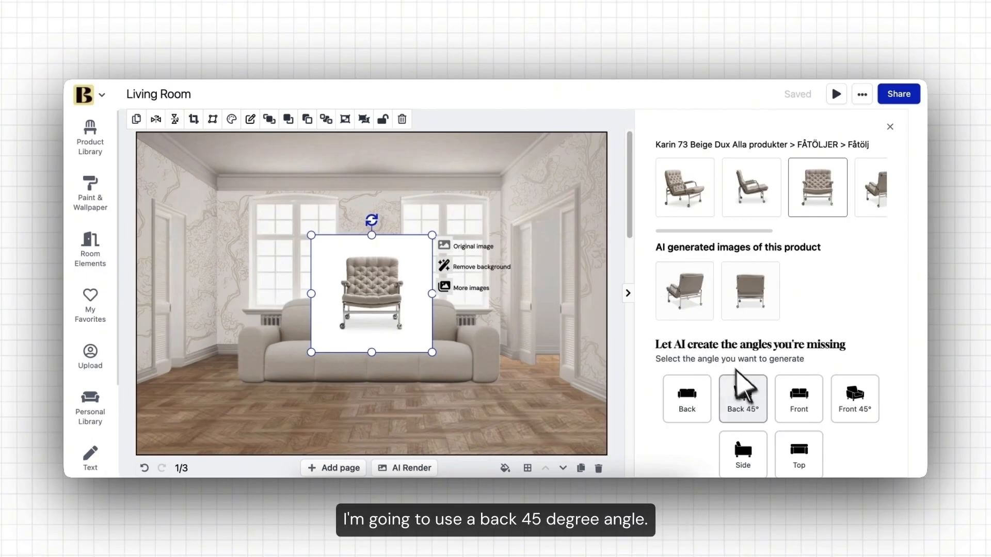
pyautogui.click(104, 142)
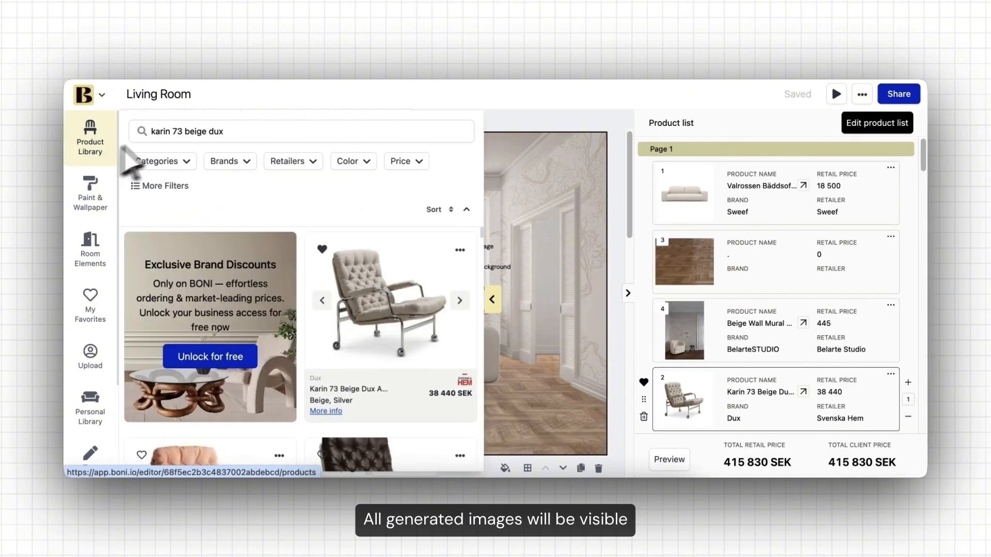
pyautogui.click(459, 302)
pyautogui.click(459, 303)
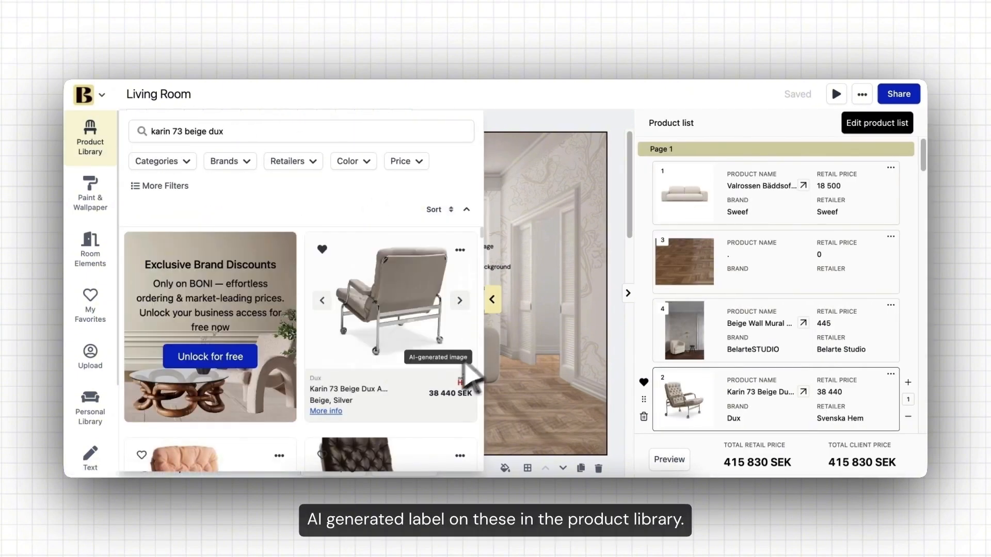
pyautogui.click(494, 302)
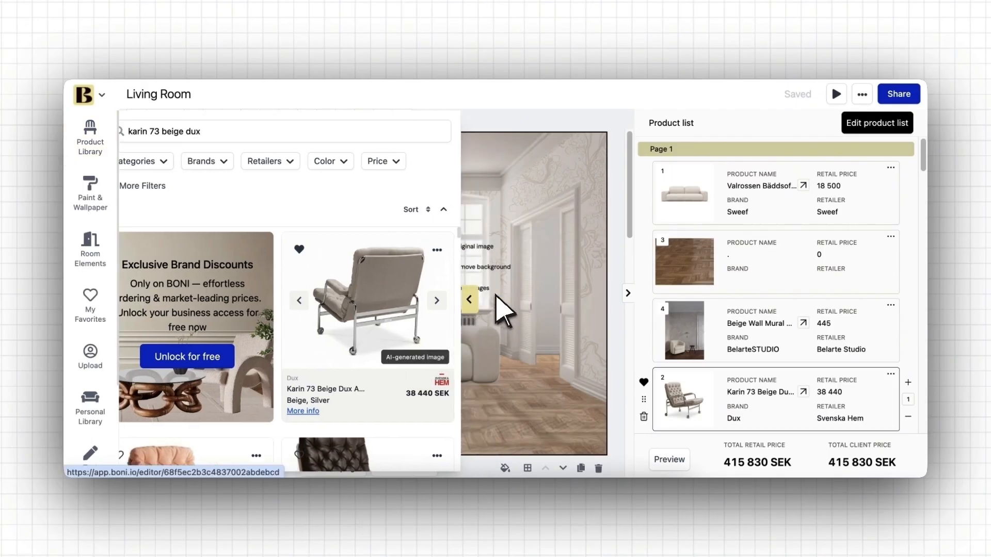
# Step: Remove the background from the armchair image, move it to the room's front right corner and enlarge it
pyautogui.click(455, 268)
pyautogui.moveTo(398, 287); pyautogui.dragTo(547, 410)
pyautogui.moveTo(460, 357); pyautogui.dragTo(431, 327)
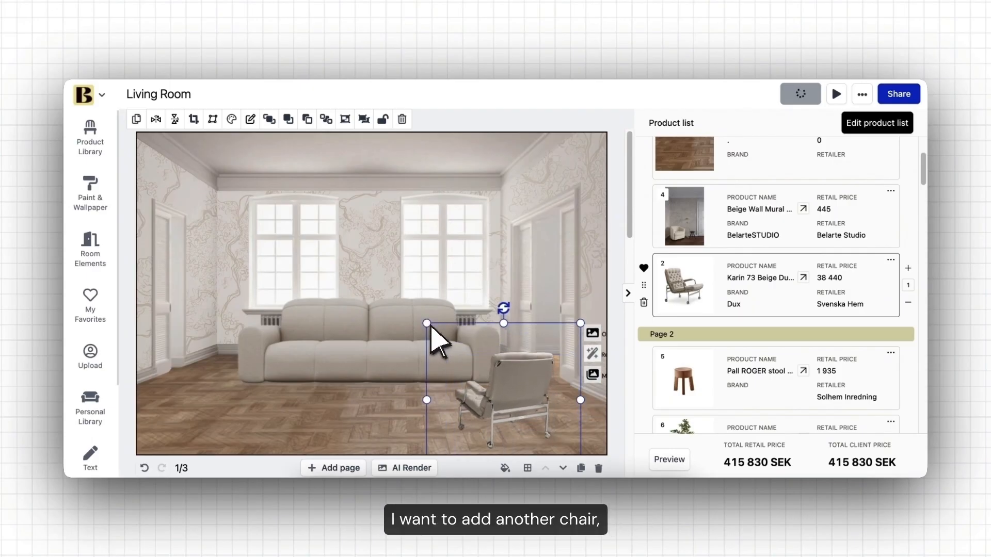
# Step: Duplicate the armchair, mirror the copy horizontally and place it on the opposite side of the room
pyautogui.click(141, 124)
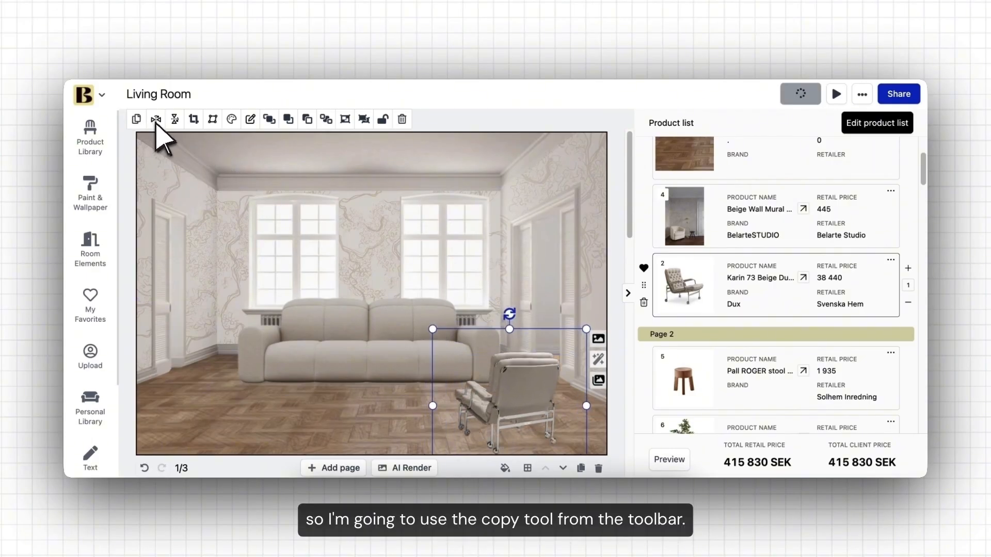
pyautogui.click(156, 120)
pyautogui.moveTo(503, 392); pyautogui.dragTo(214, 392)
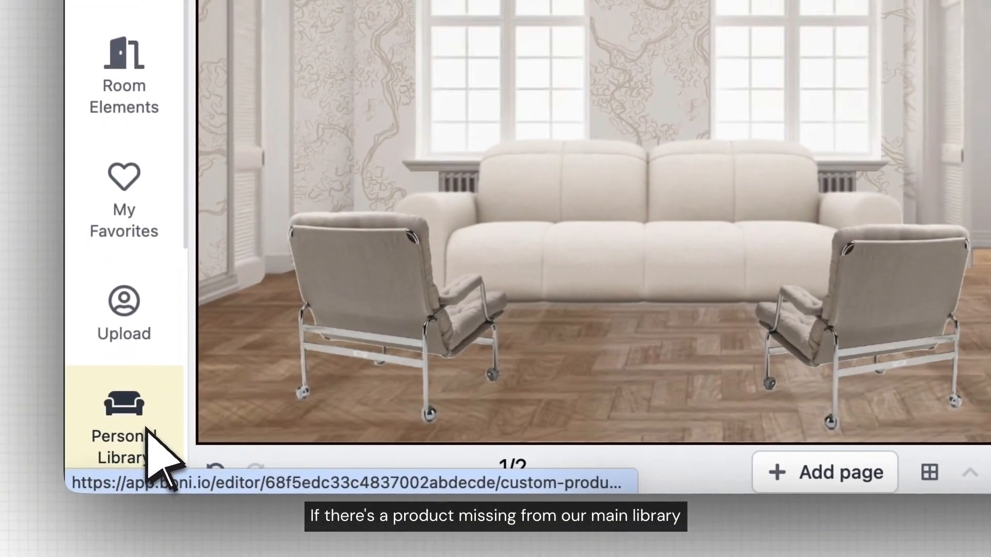
# Step: Upload the Murano Chandelier Drop to the personal library with price 35900 and Studio Laurin as brand and retailer, removing its background
pyautogui.click(153, 422)
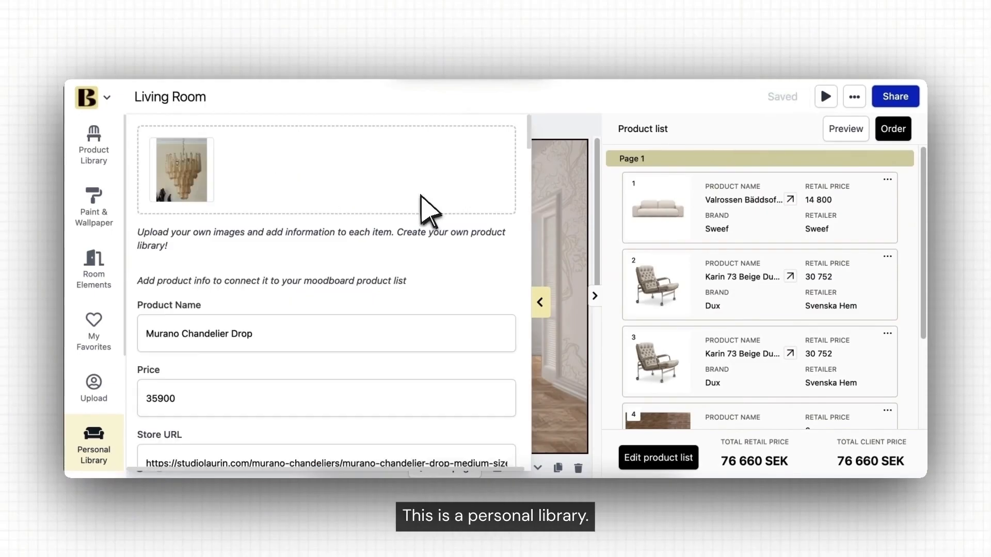
pyautogui.scroll(-5, 380, 304)
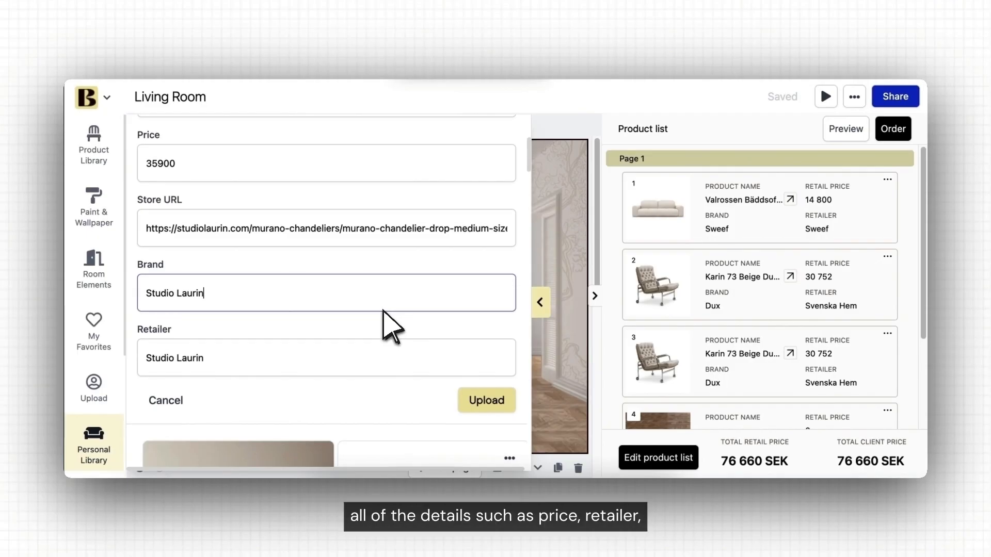
pyautogui.scroll(-3, 389, 325)
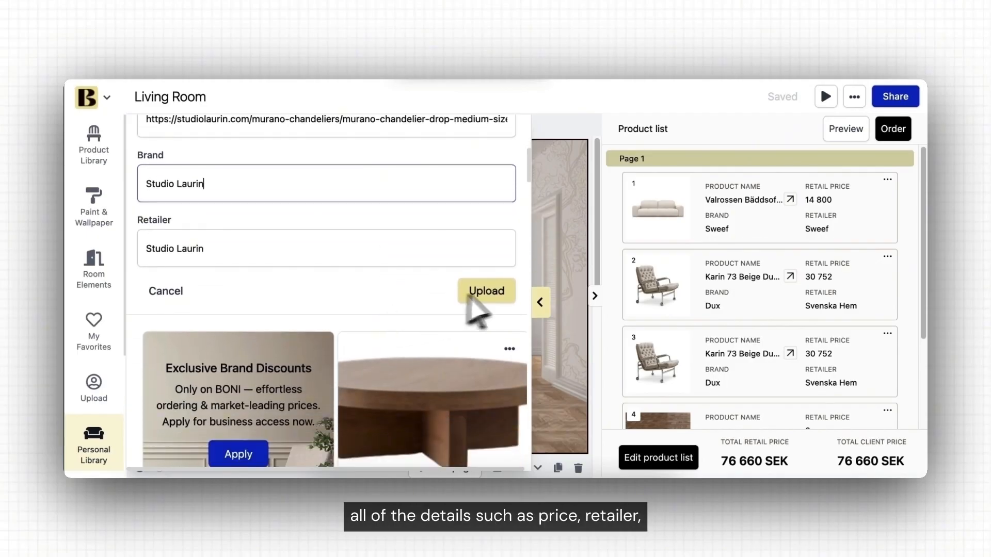
pyautogui.click(486, 292)
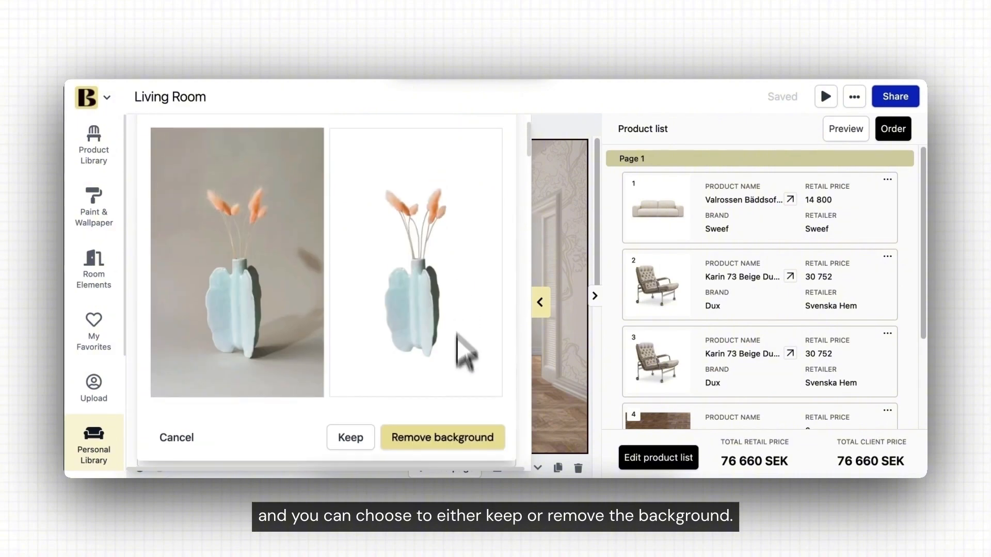
pyautogui.click(448, 438)
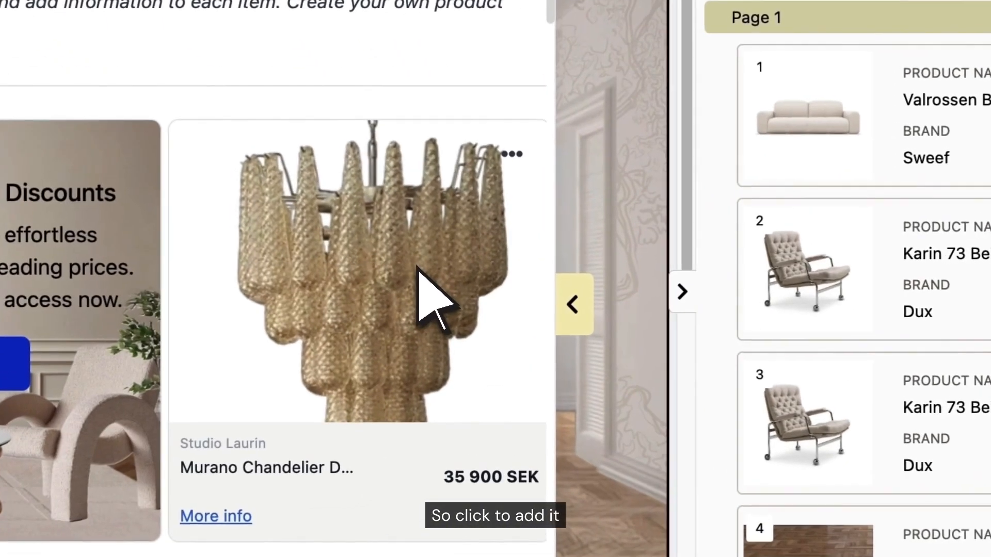
# Step: Add the Murano chandelier from the personal library to the page and hang it from the middle of the ceiling
pyautogui.click(467, 299)
pyautogui.click(573, 304)
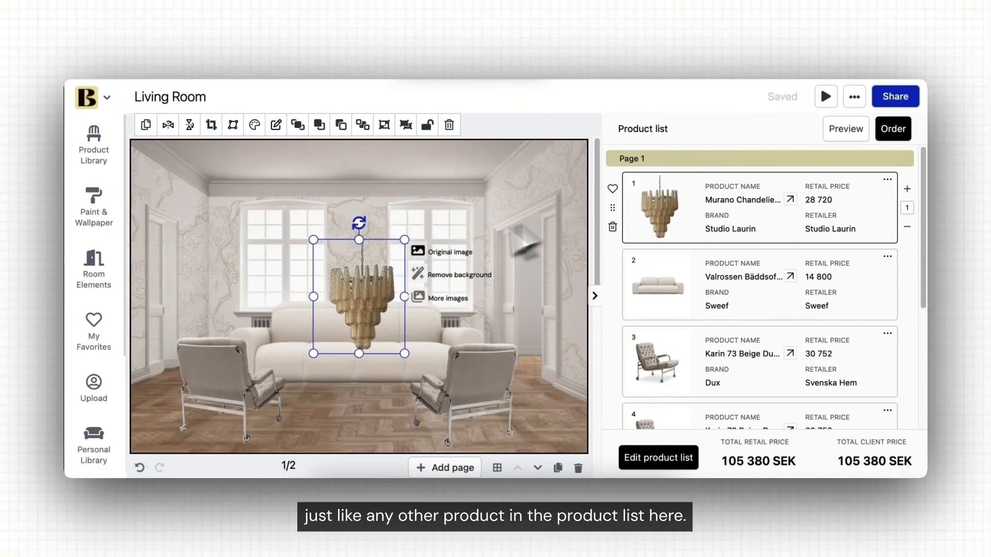
pyautogui.moveTo(374, 315); pyautogui.dragTo(370, 197)
pyautogui.click(269, 200)
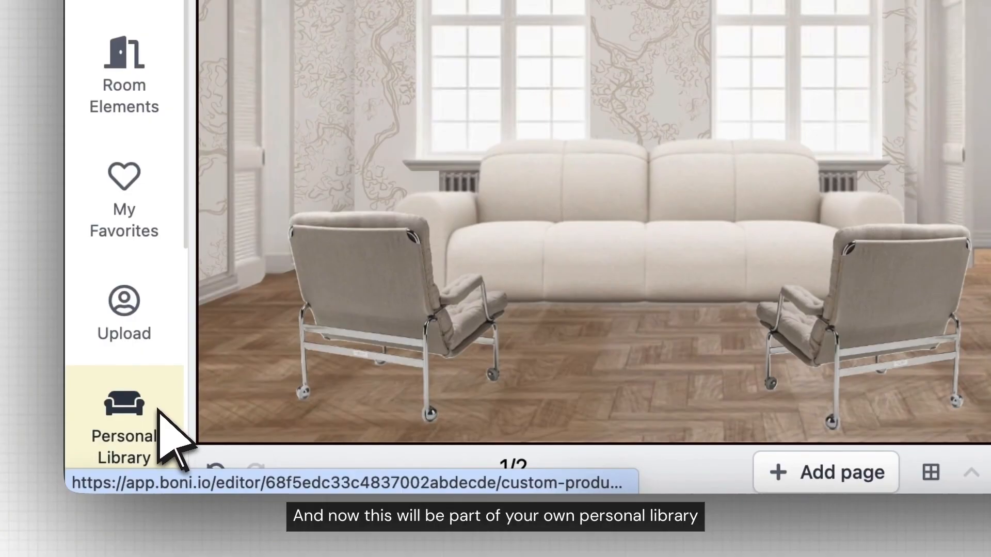
# Step: Review the custom products stored in the personal library
pyautogui.click(131, 428)
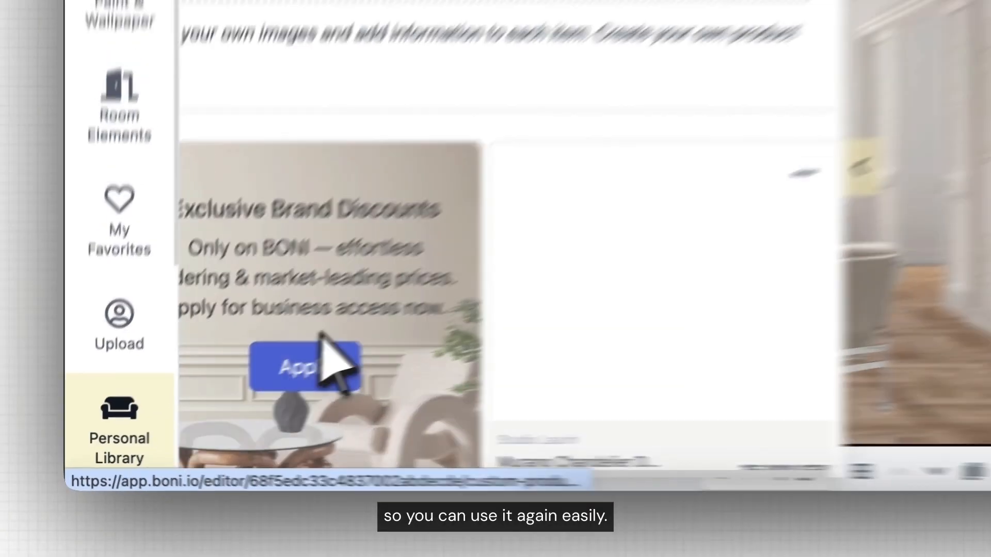
pyautogui.scroll(-5, 403, 323)
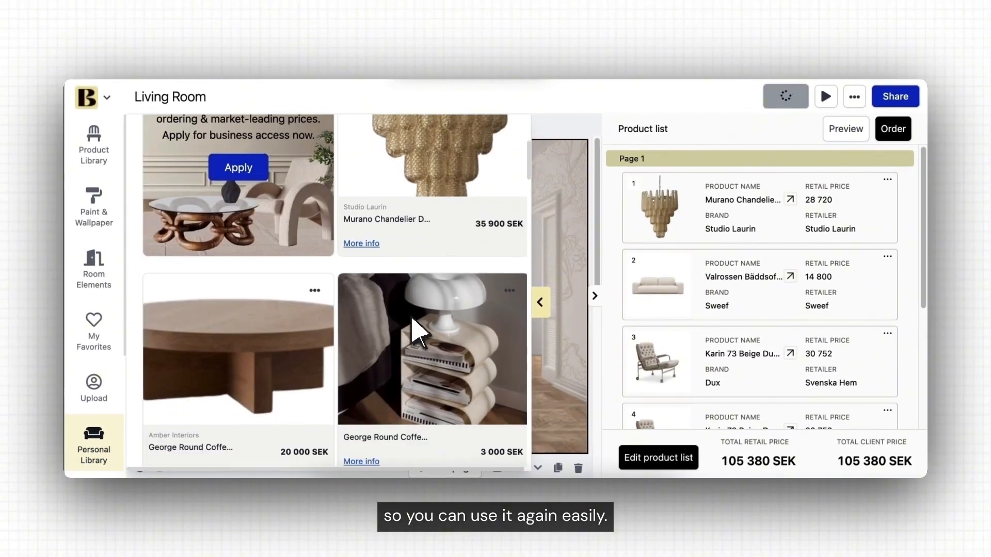
pyautogui.click(542, 310)
# Step: Add the Layered Swedish Grace rug from the favorites, rotate it a quarter turn and enlarge it across most of the room
pyautogui.click(97, 338)
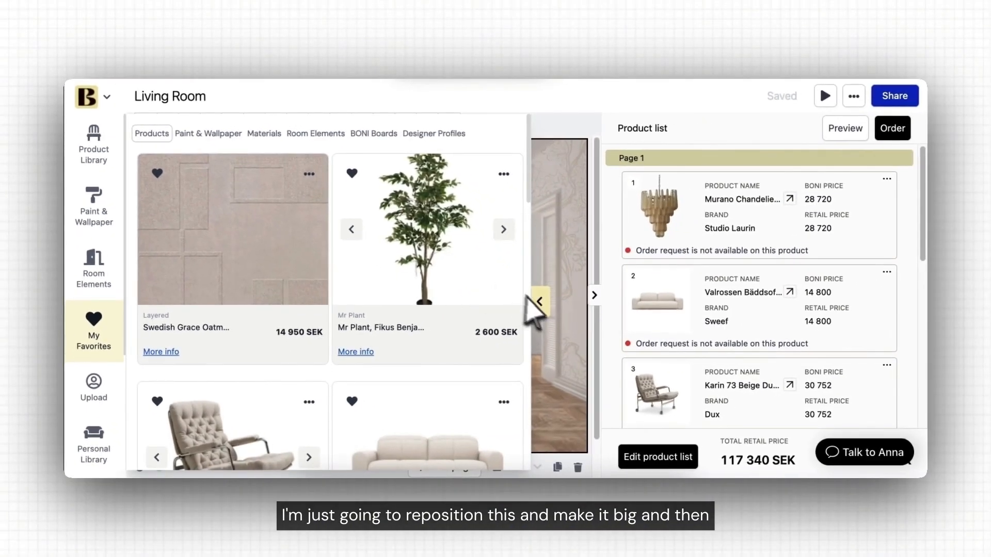
pyautogui.click(540, 301)
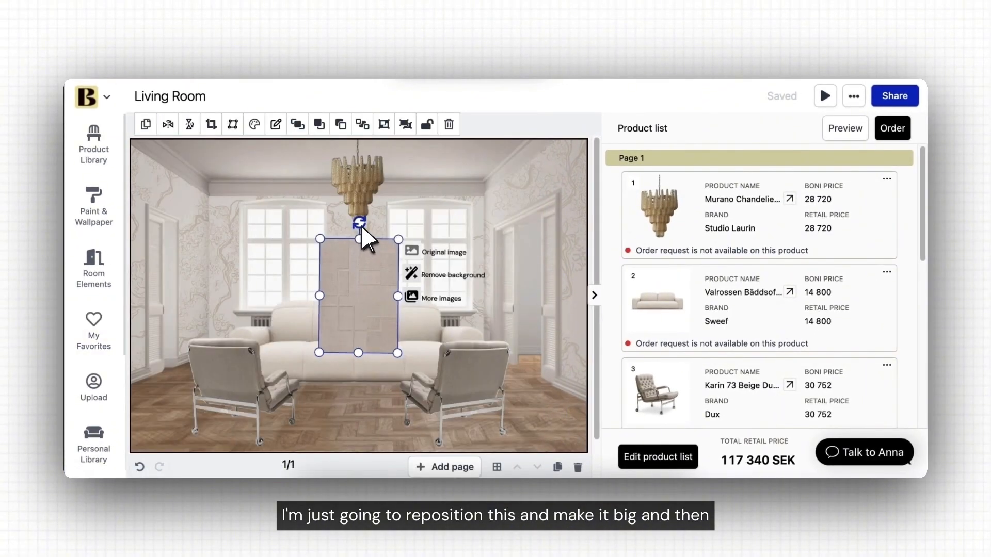
pyautogui.moveTo(361, 226); pyautogui.dragTo(178, 410)
pyautogui.moveTo(265, 364); pyautogui.dragTo(545, 176)
pyautogui.moveTo(425, 300); pyautogui.dragTo(432, 299)
# Step: Set the rug's horizontal perspective to -60%
pyautogui.click(233, 125)
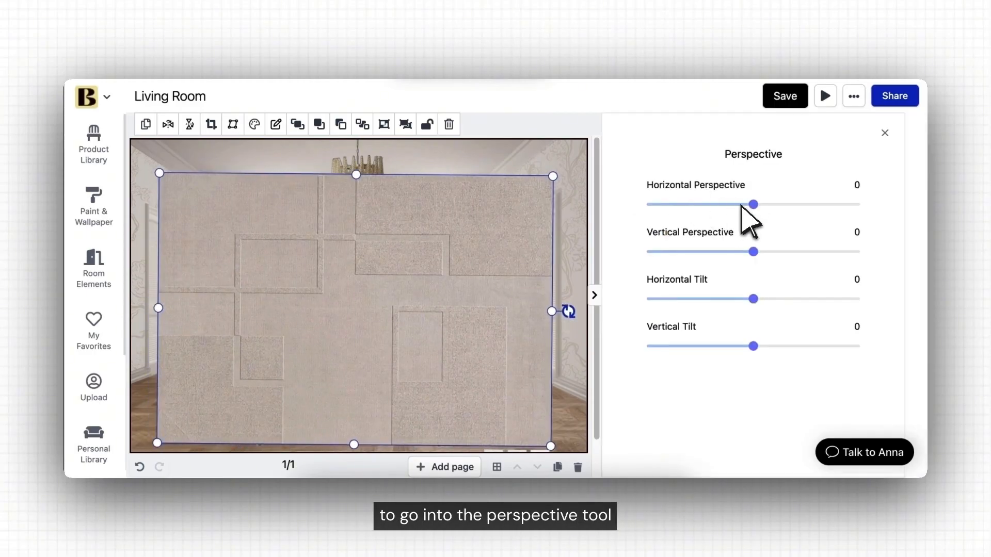
pyautogui.moveTo(743, 207); pyautogui.dragTo(690, 209)
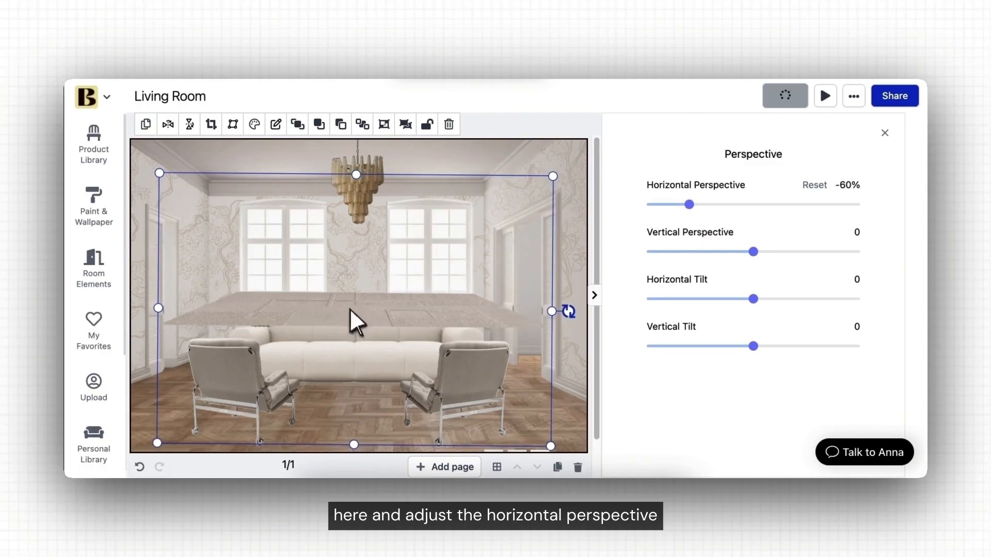
# Step: Move the rug down onto the floor beneath the furniture and send it behind the sofa and armchairs
pyautogui.moveTo(350, 310); pyautogui.dragTo(393, 407)
pyautogui.click(362, 124)
pyautogui.click(343, 348)
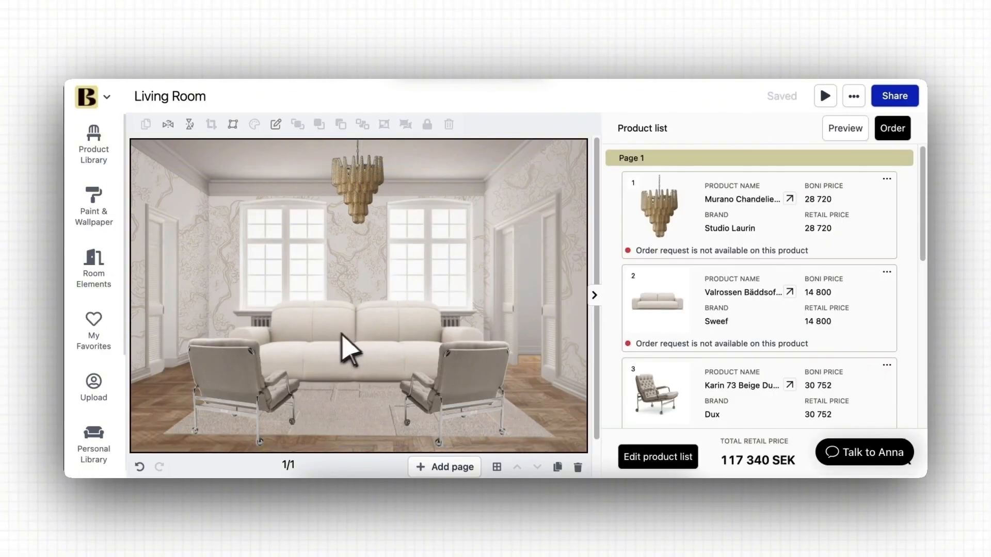
# Step: Filter the product library to the Coffee Tables category and the brand Asplund
pyautogui.click(98, 154)
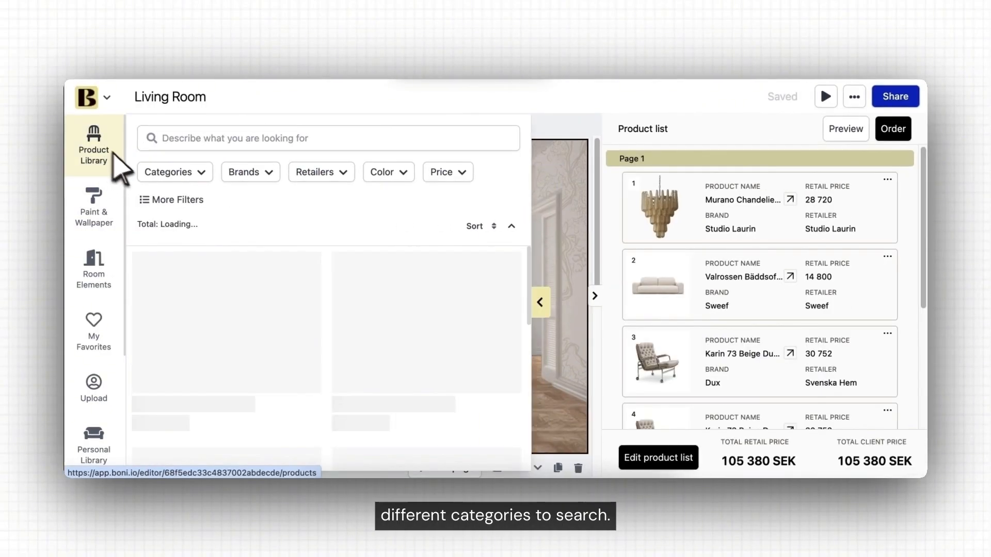
pyautogui.click(155, 176)
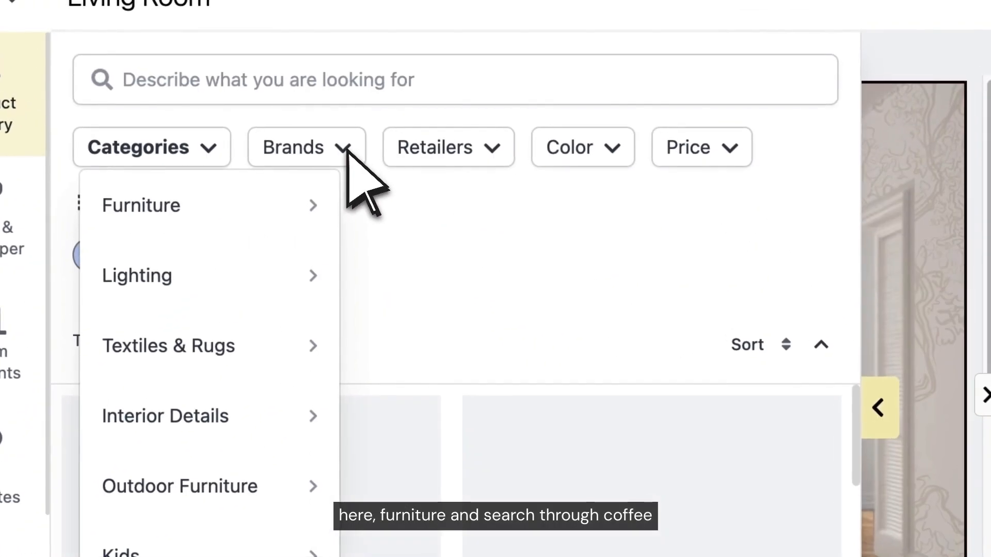
pyautogui.click(347, 150)
pyautogui.click(350, 216)
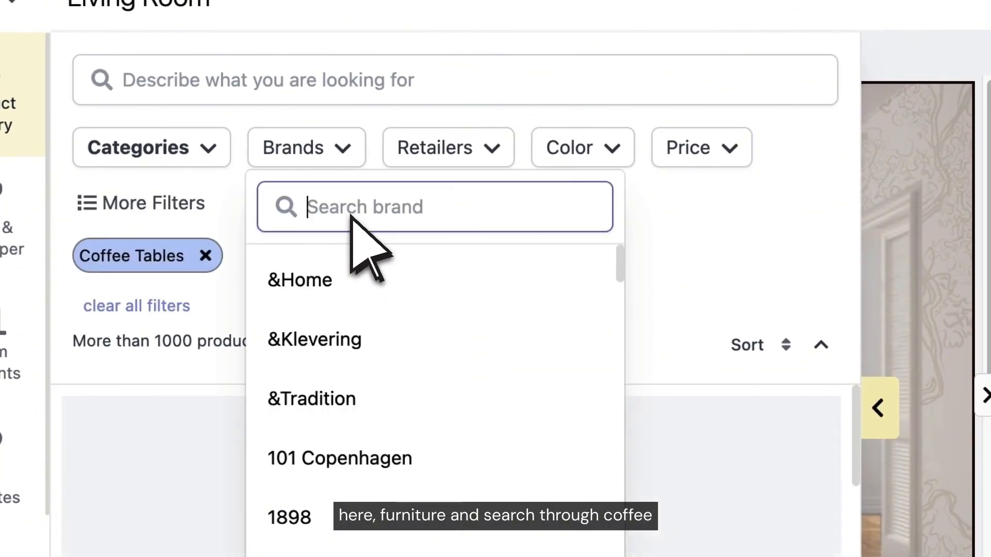
pyautogui.write('asplund')
pyautogui.click(332, 281)
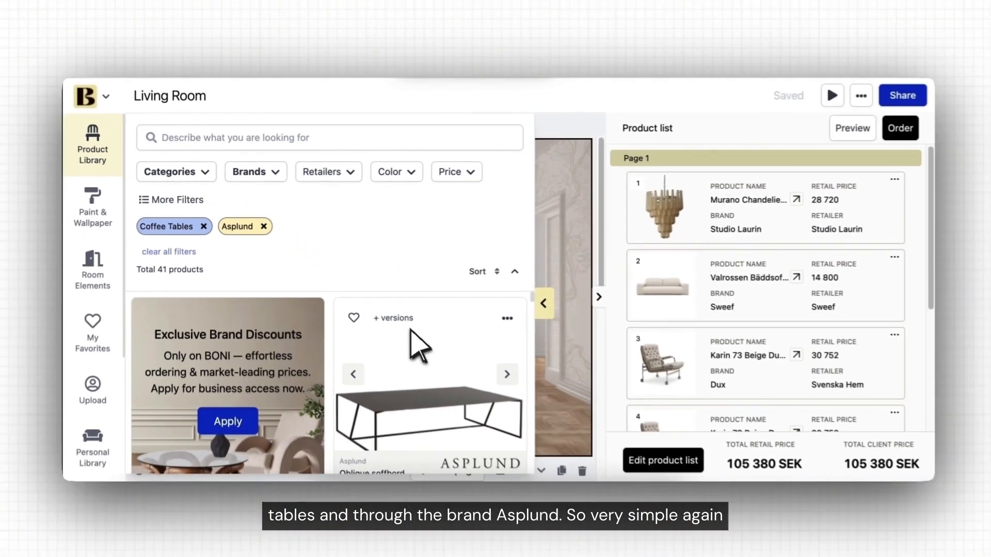
# Step: Add the dark brown round fluted Asplund coffee table to the page and place it on the rug in front of the sofa
pyautogui.scroll(-5, 439, 361)
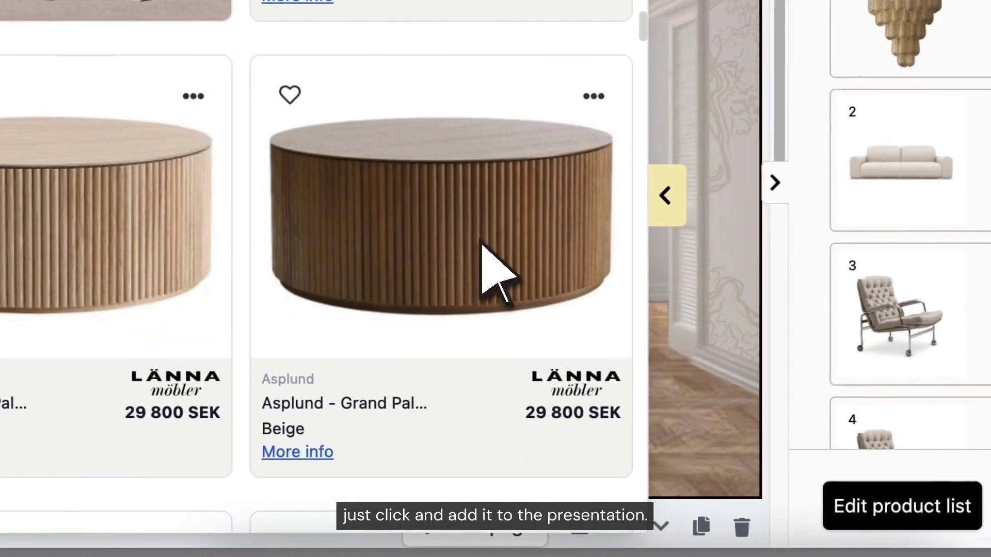
pyautogui.click(669, 196)
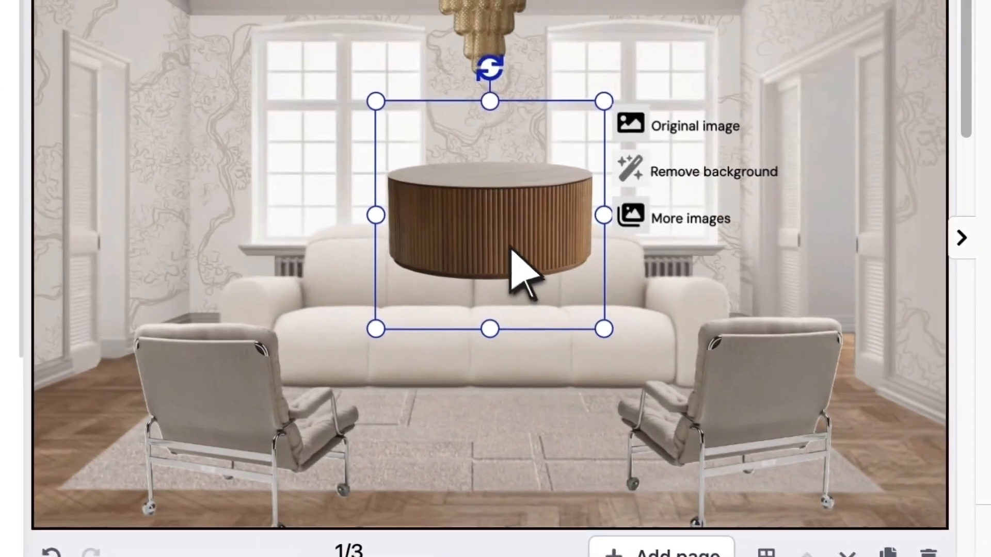
pyautogui.moveTo(510, 248); pyautogui.dragTo(495, 415)
# Step: Move both armchairs inward toward the coffee table and bring them to the front
pyautogui.moveTo(513, 369); pyautogui.dragTo(489, 366)
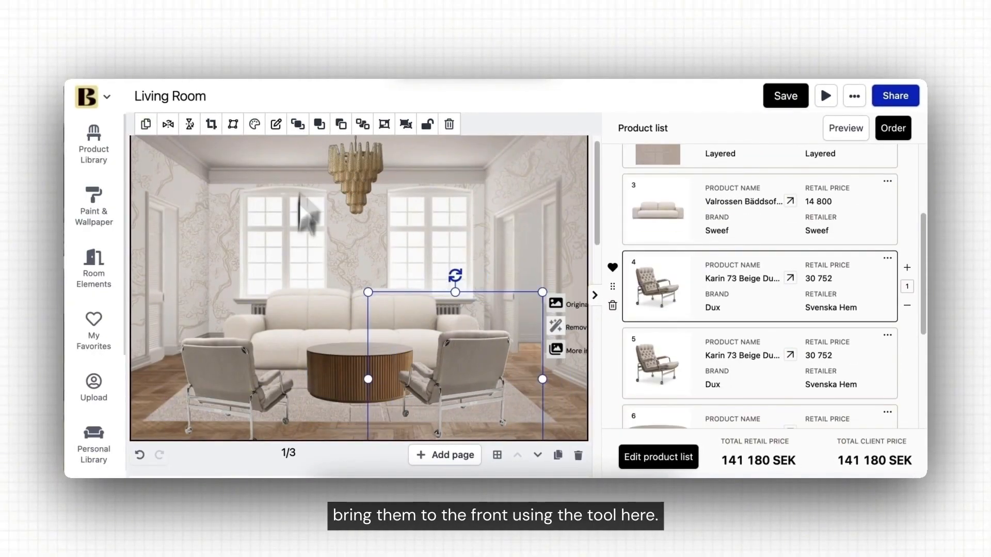
pyautogui.moveTo(262, 402); pyautogui.dragTo(283, 392)
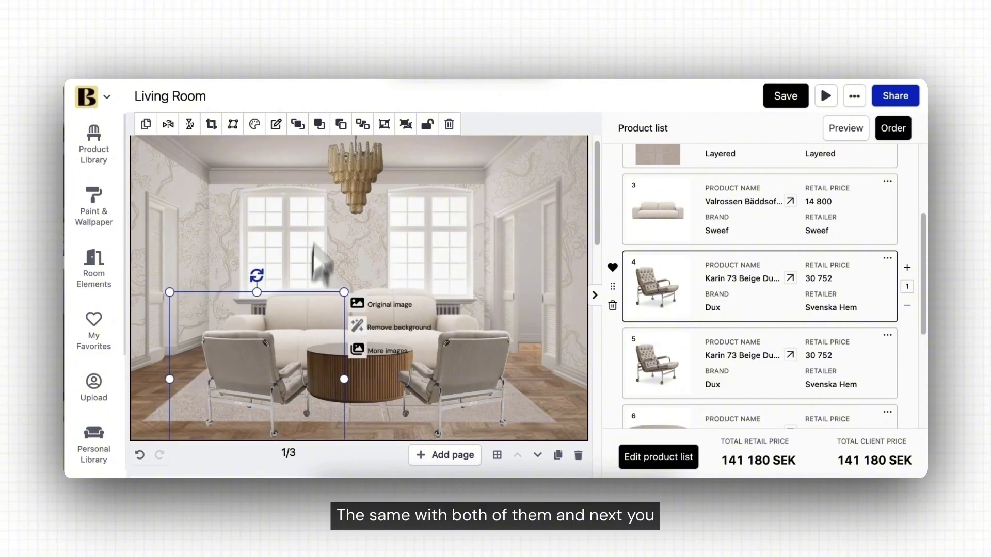
pyautogui.click(300, 126)
# Step: Lock the rug in place and select both armchairs together
pyautogui.click(177, 249)
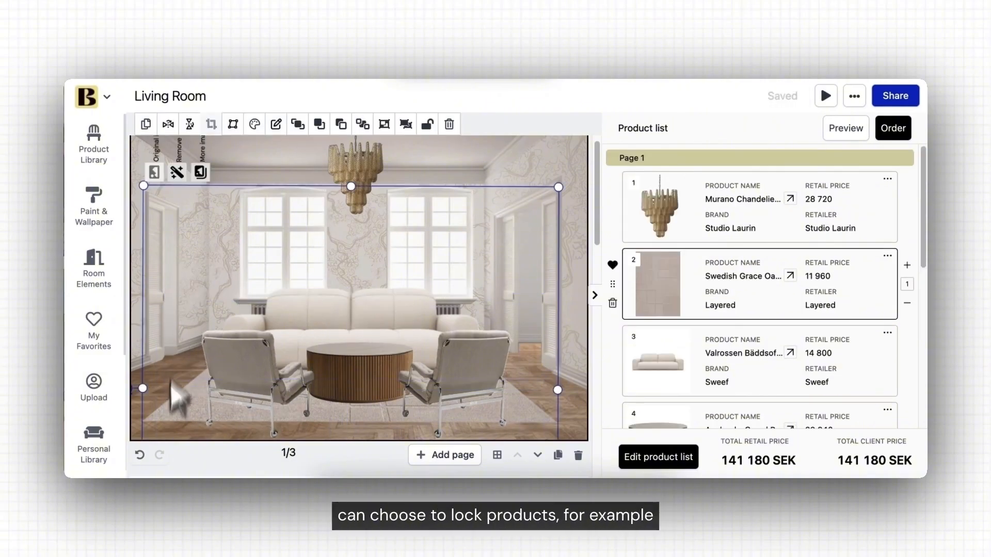
pyautogui.click(428, 126)
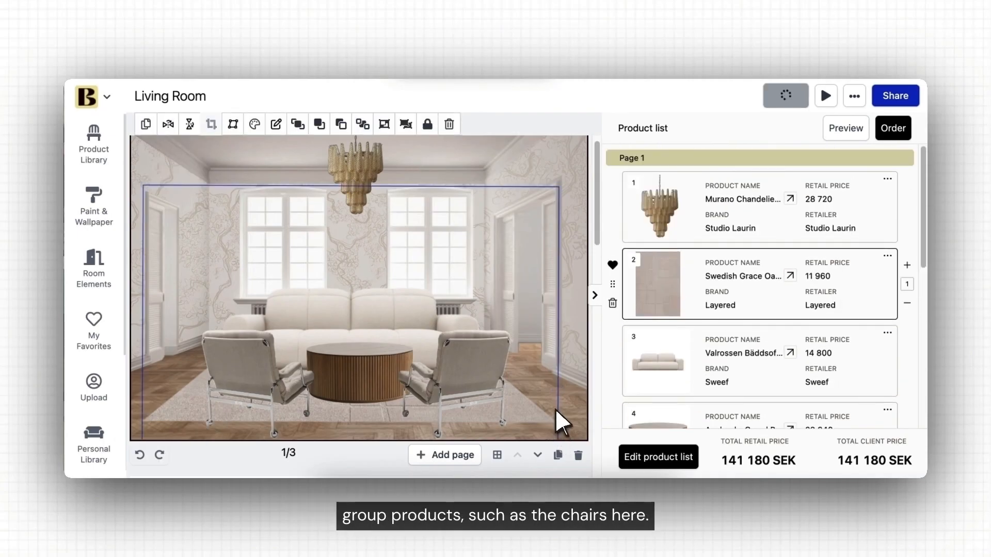
pyautogui.click(455, 383)
pyautogui.keyDown('shift'); pyautogui.click(254, 360); pyautogui.keyUp('shift')
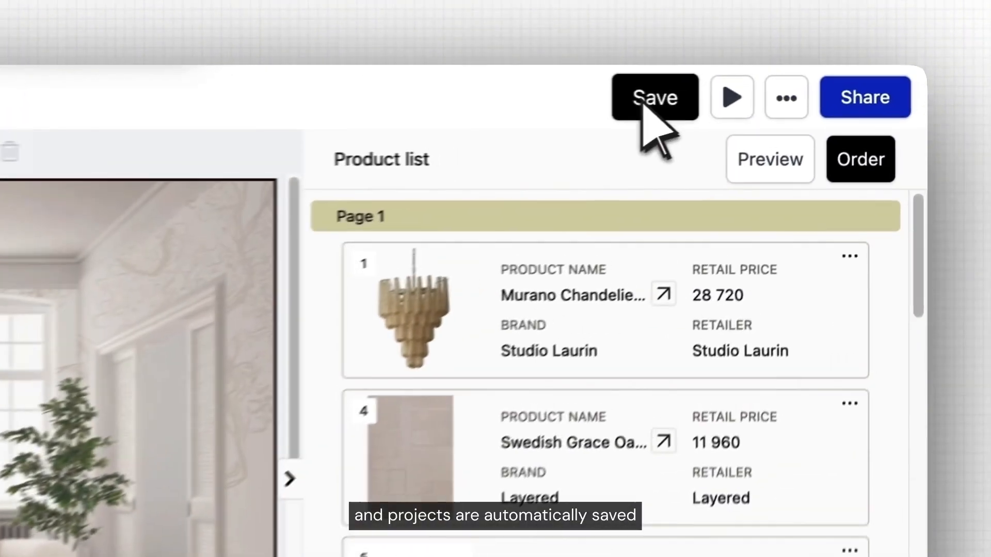
# Step: Save the project and look through its finished product list
pyautogui.click(781, 97)
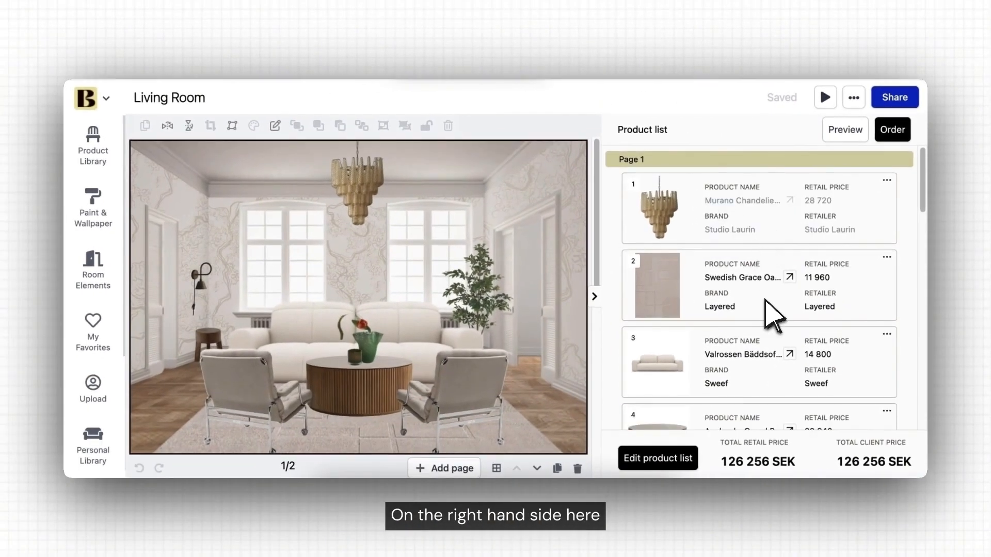
pyautogui.scroll(-5, 769, 312)
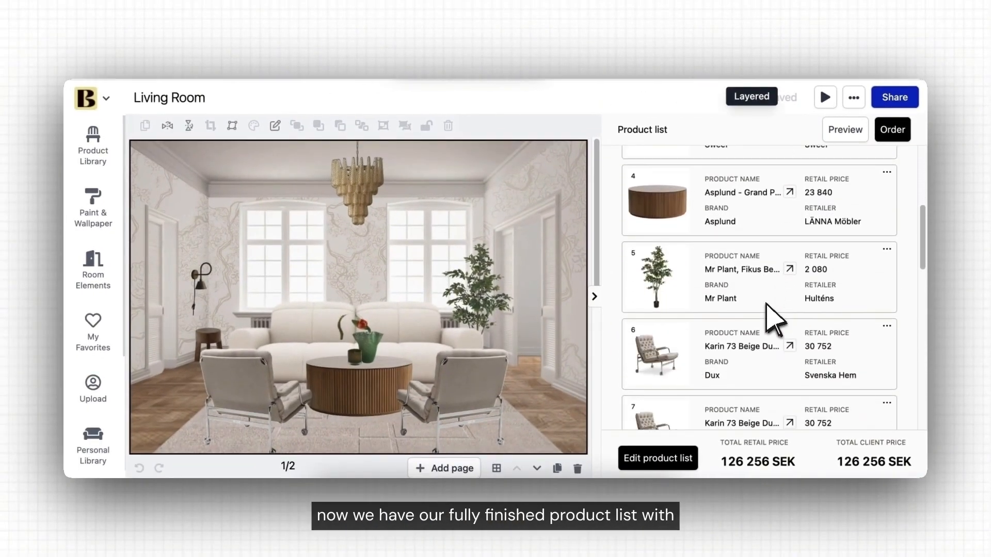
pyautogui.scroll(-1, 775, 319)
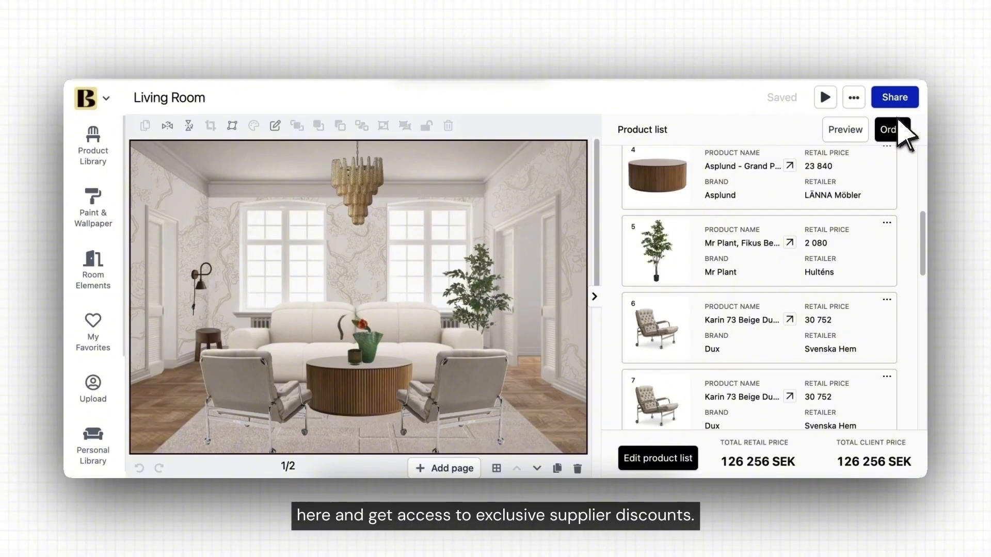
# Step: Open the product list for editing and move the Swedish Grace rug above the Murano chandelier
pyautogui.click(670, 459)
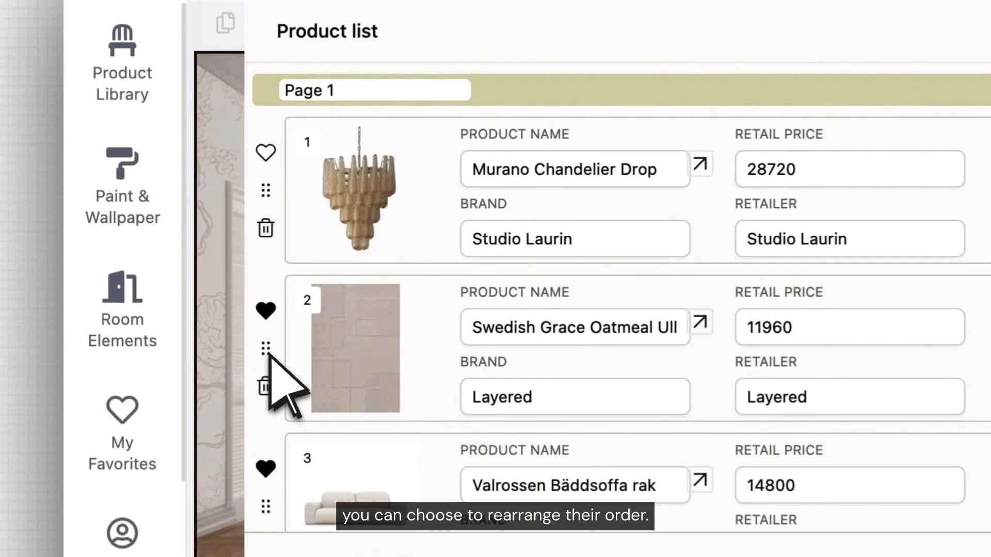
pyautogui.moveTo(165, 288); pyautogui.dragTo(173, 241)
pyautogui.moveTo(286, 258); pyautogui.dragTo(293, 222)
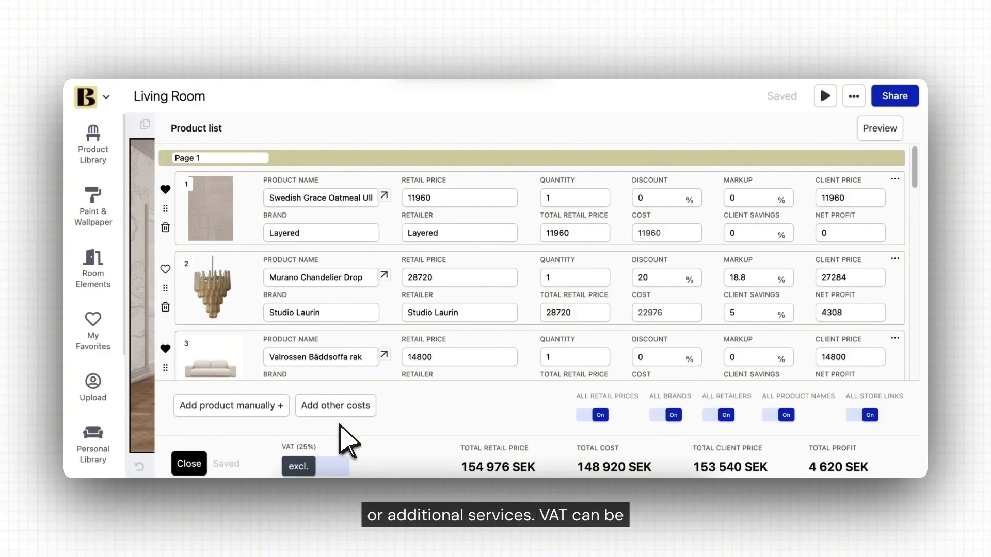
# Step: Switch VAT to included and back to excluded, and turn all retailers off and on again
pyautogui.click(305, 467)
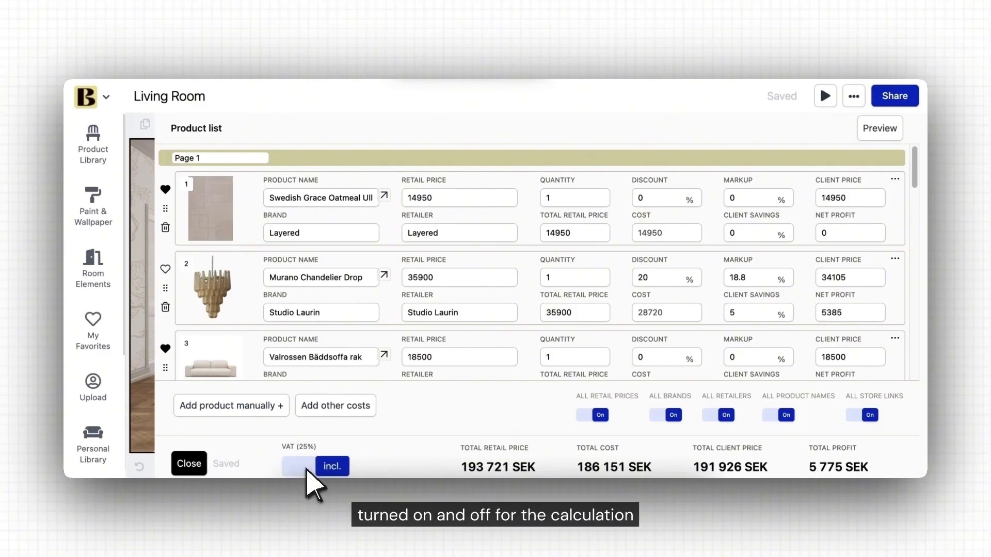
pyautogui.click(331, 467)
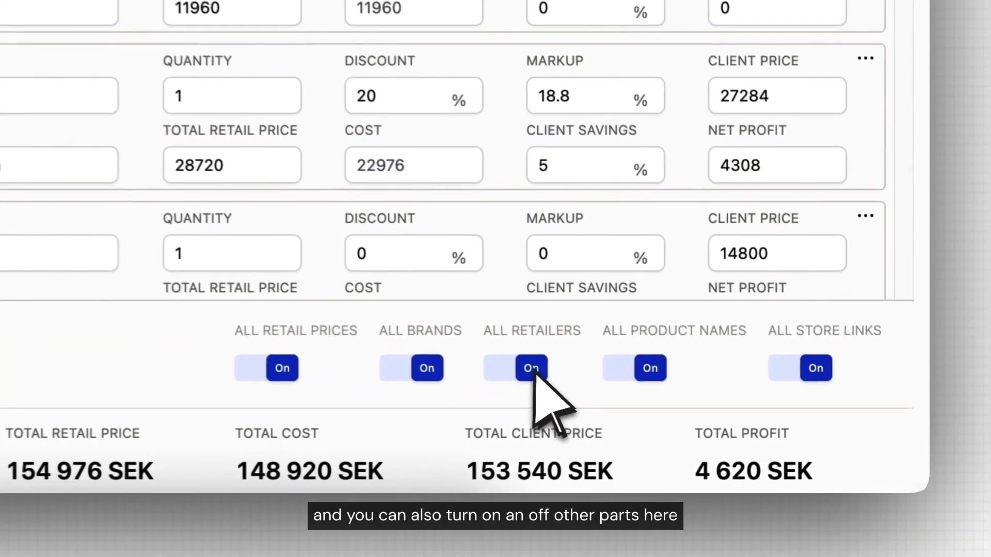
pyautogui.click(534, 371)
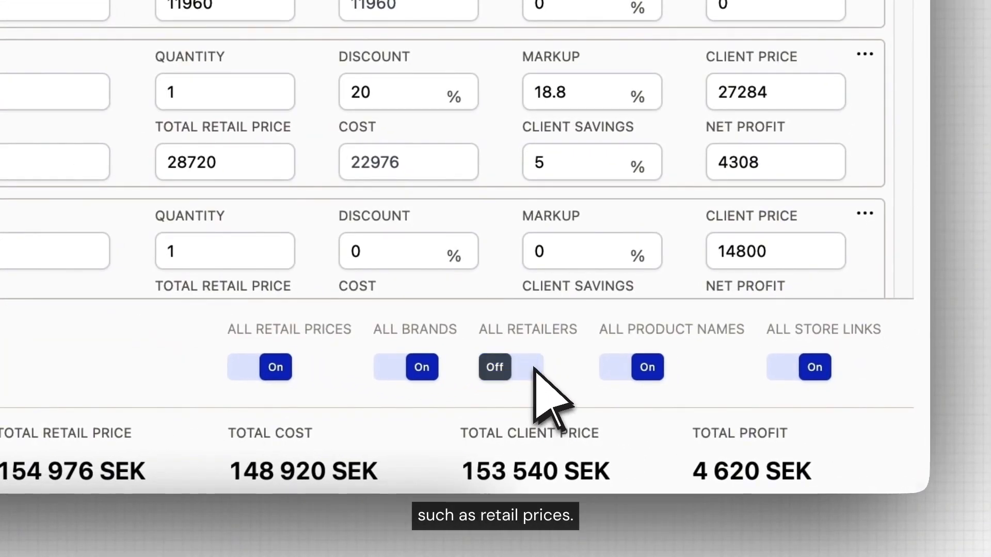
pyautogui.click(534, 372)
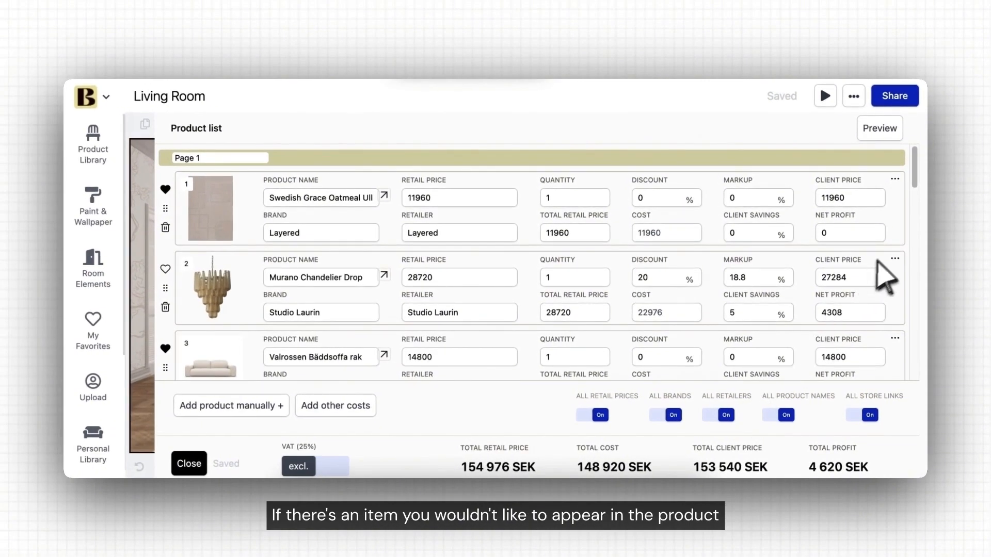
# Step: Hide the entire Murano Chandelier Drop product from the product list
pyautogui.click(865, 54)
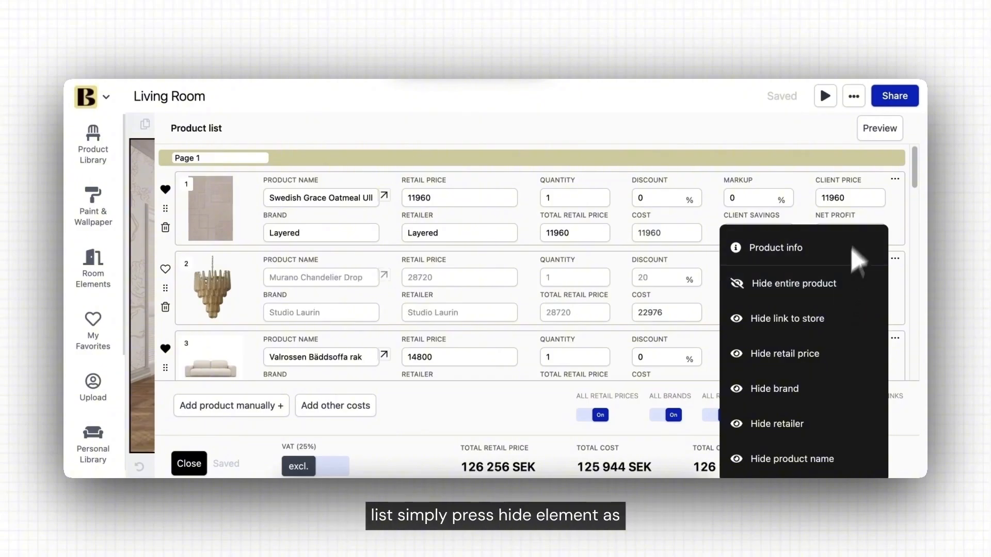
pyautogui.click(894, 136)
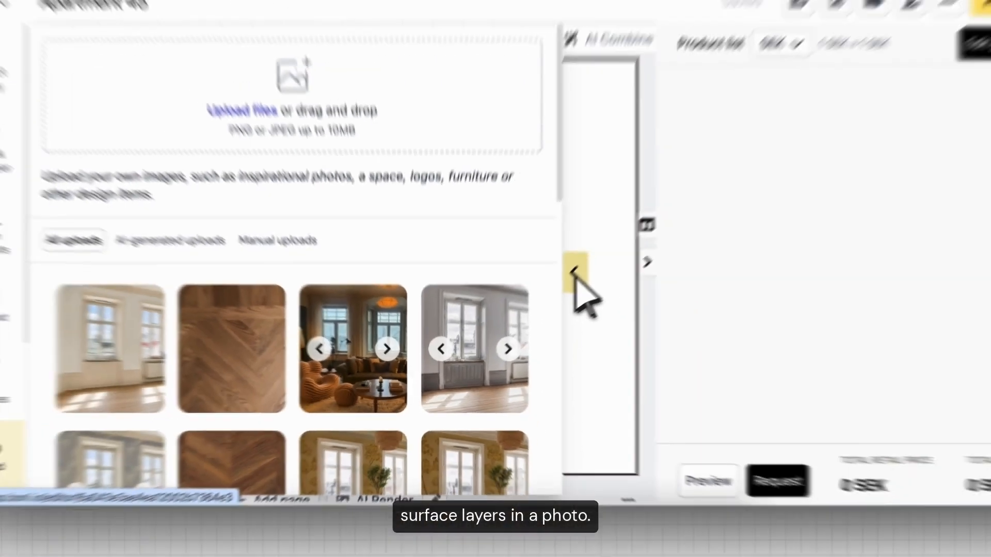
# Step: Add the uploaded empty room photo to the Apartment 45 page and enlarge it to nearly fill the page
pyautogui.click(645, 221)
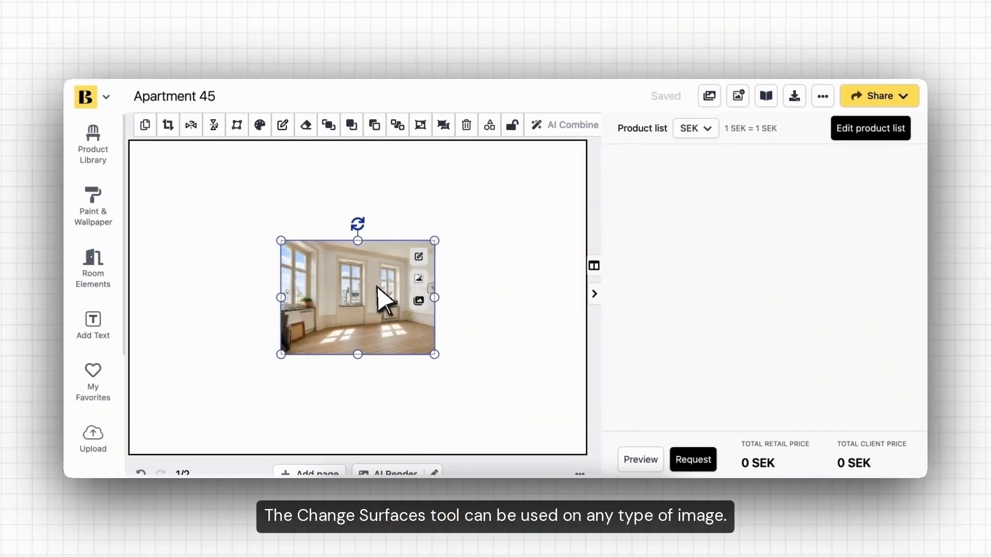
pyautogui.moveTo(376, 283); pyautogui.dragTo(230, 192)
pyautogui.moveTo(290, 265); pyautogui.dragTo(616, 391)
pyautogui.moveTo(463, 342); pyautogui.dragTo(476, 343)
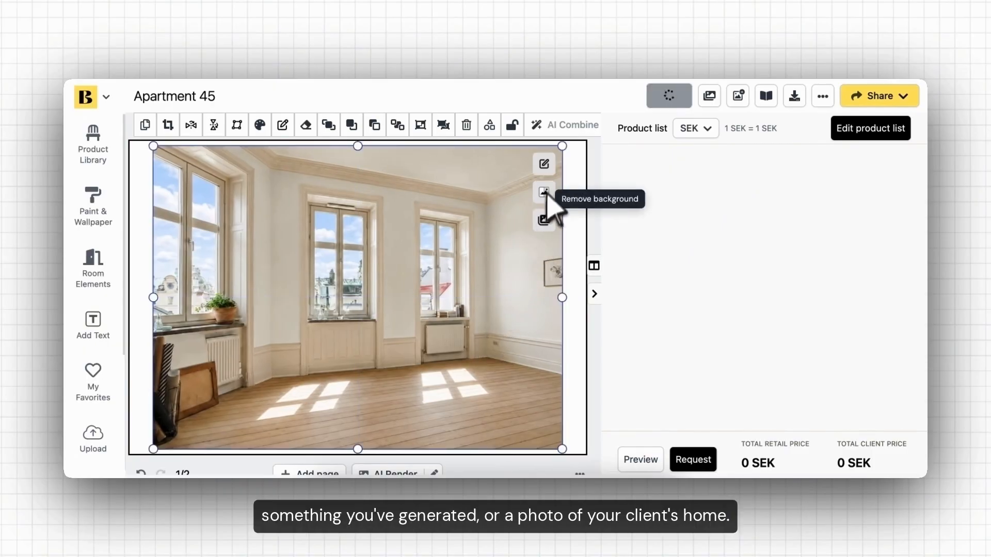
# Step: Open the room photo for image editing and choose the floor as the surface to change
pyautogui.click(546, 166)
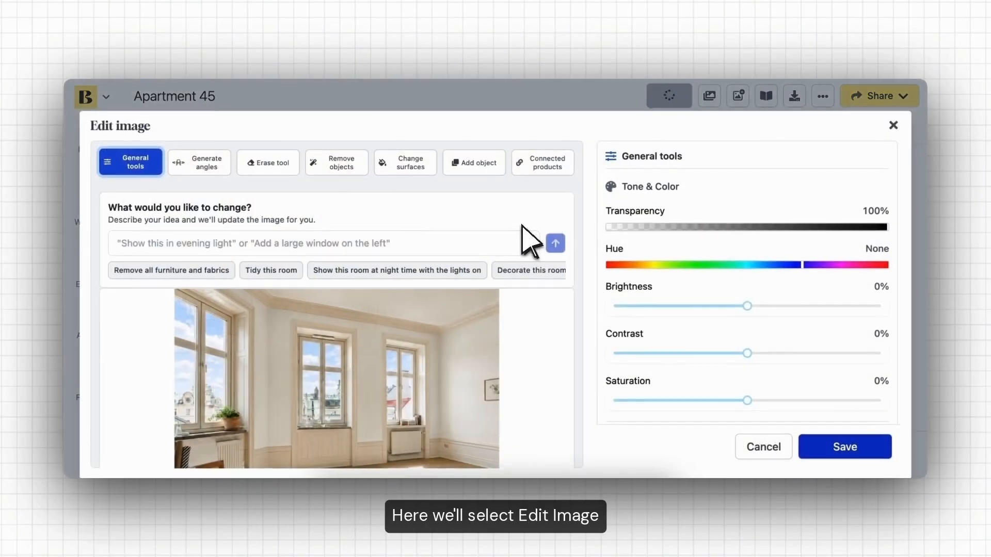
pyautogui.click(416, 170)
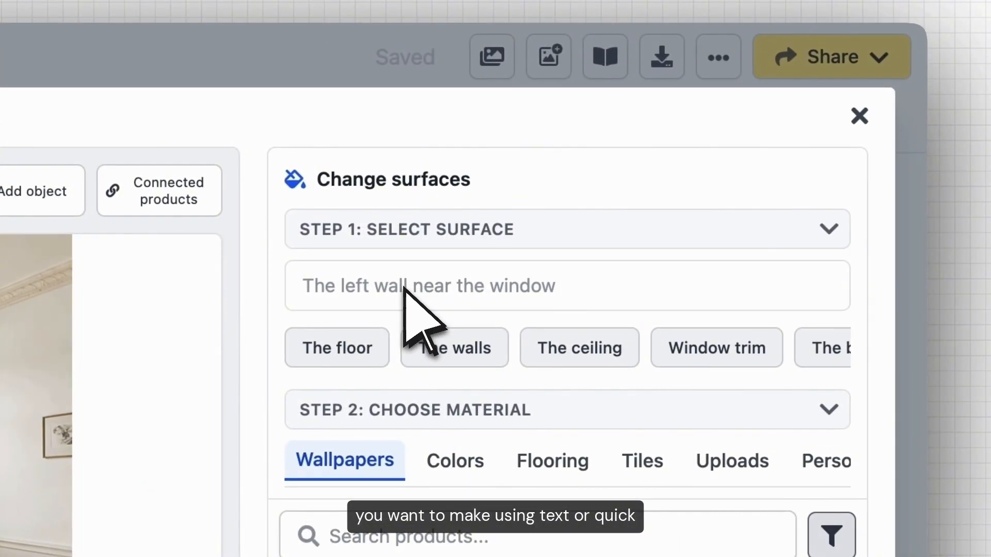
pyautogui.click(349, 347)
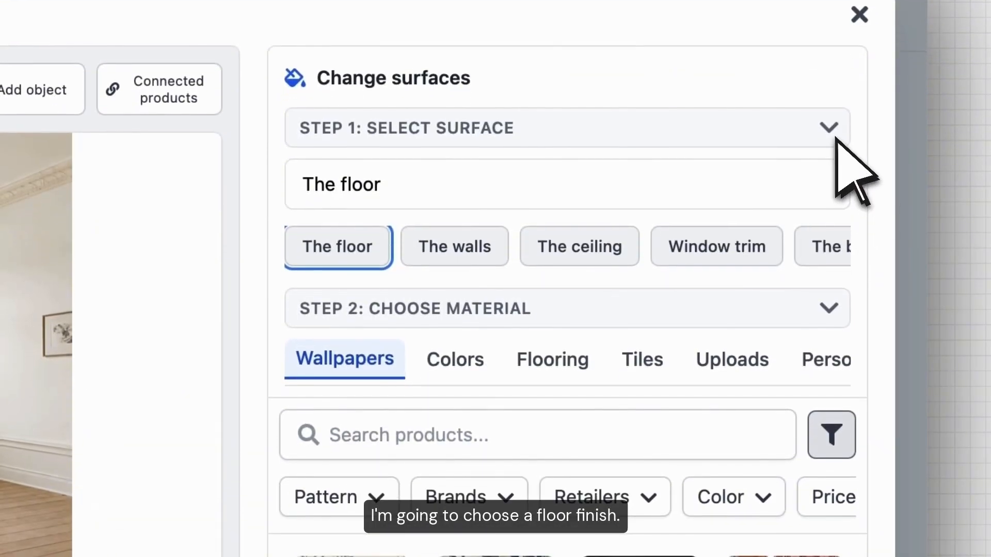
pyautogui.click(828, 228)
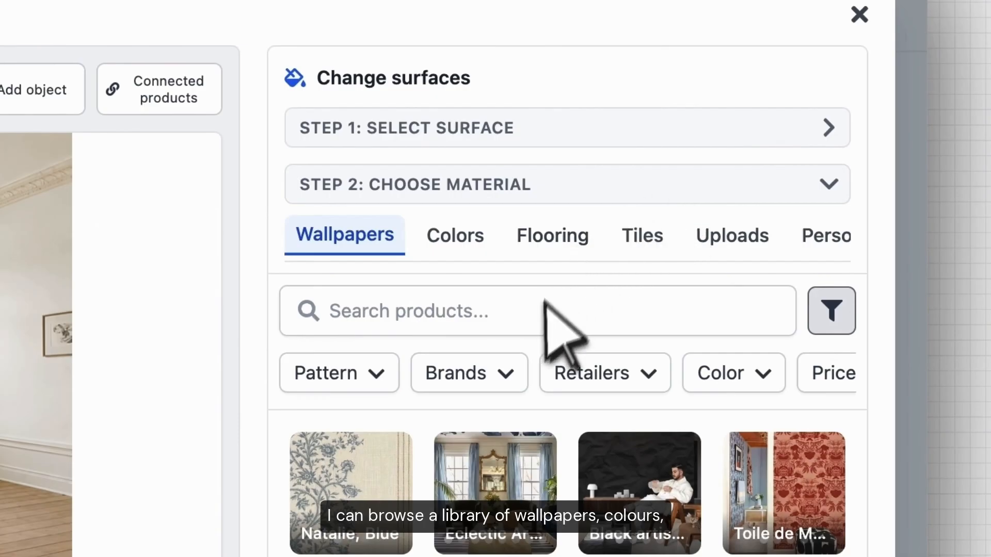
# Step: Choose the uploaded herringbone wood image as the floor material and apply the surface
pyautogui.click(739, 237)
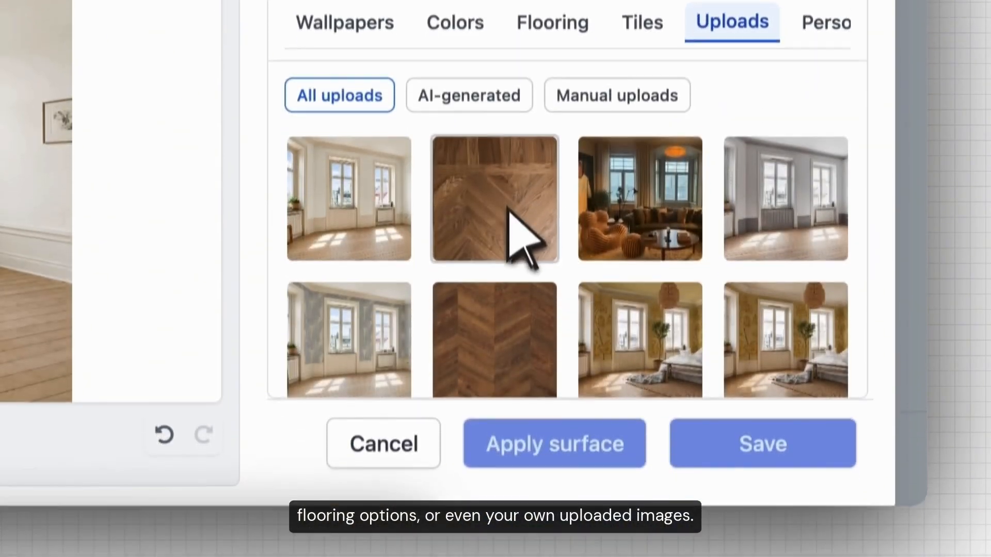
pyautogui.click(509, 421)
pyautogui.click(497, 420)
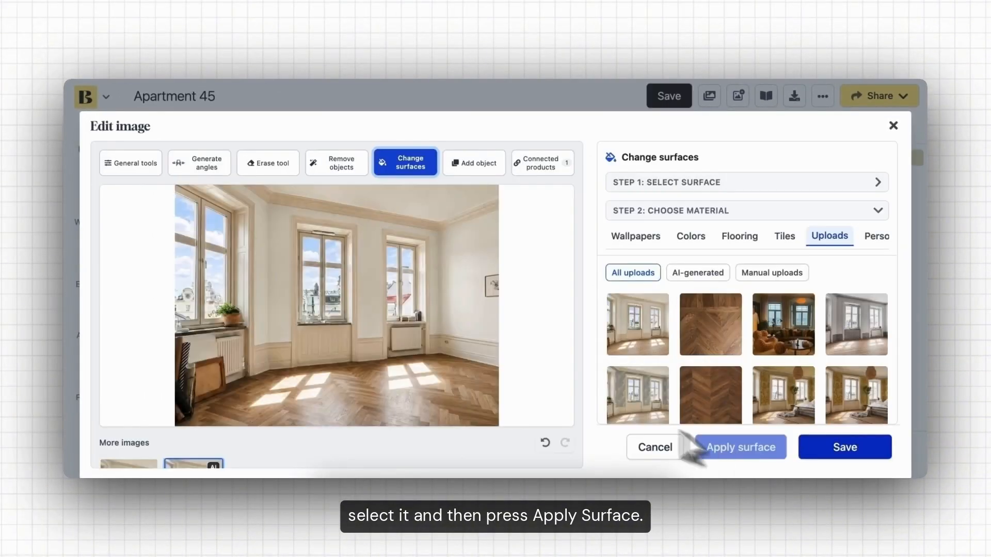
# Step: Compare the original room image with the version that has the new floor surface
pyautogui.scroll(-2, 392, 401)
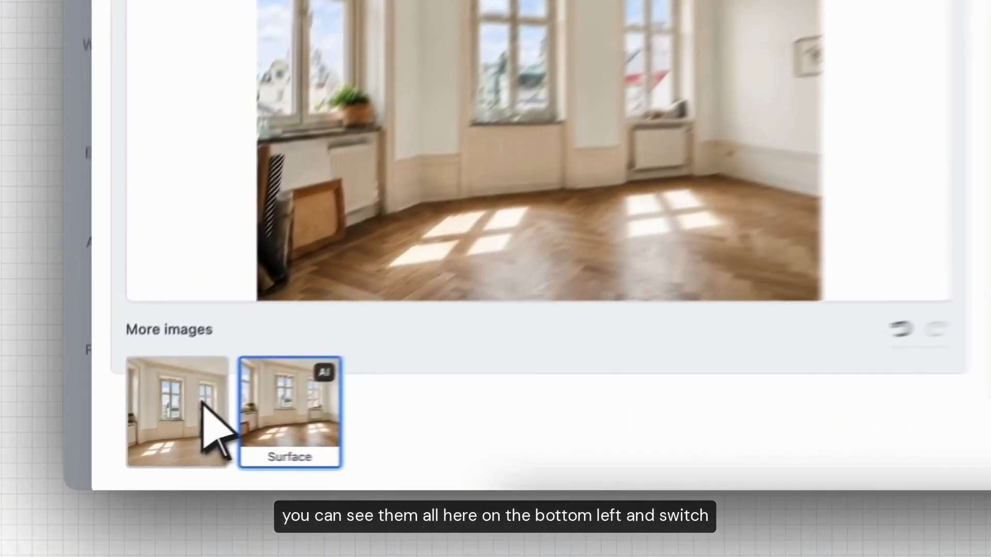
pyautogui.click(144, 432)
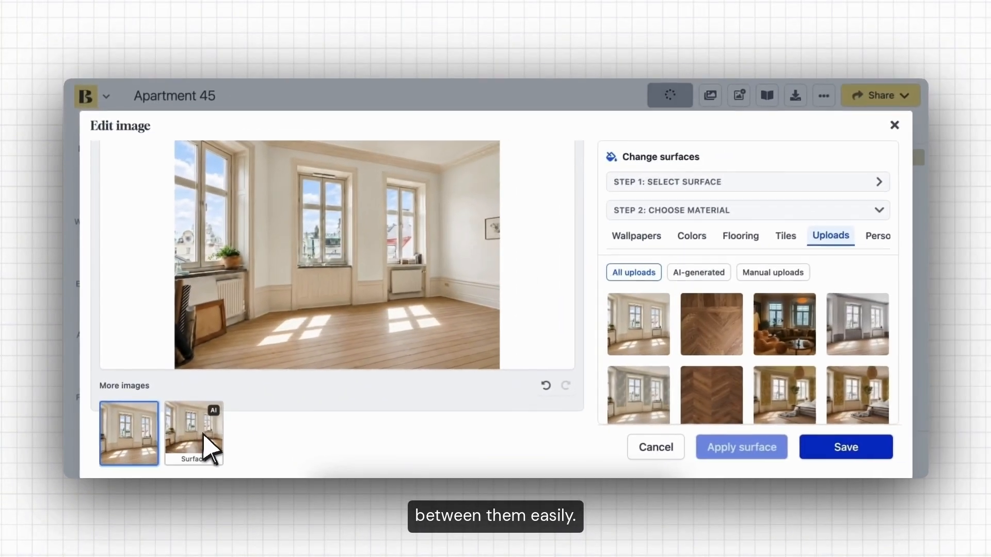
pyautogui.click(209, 445)
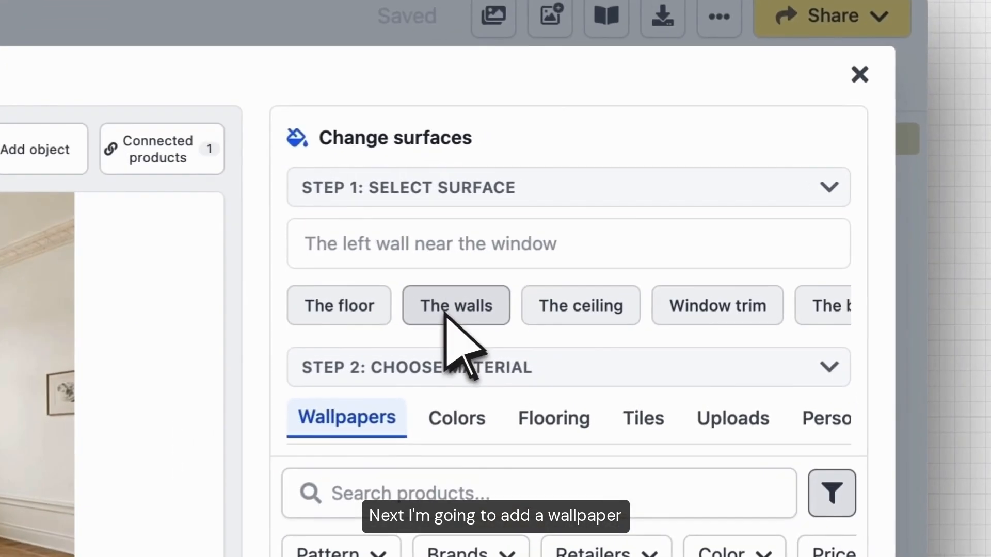
# Step: Choose the walls as the surface to change and search the wallpapers for "vintage landscape beige"
pyautogui.click(576, 278)
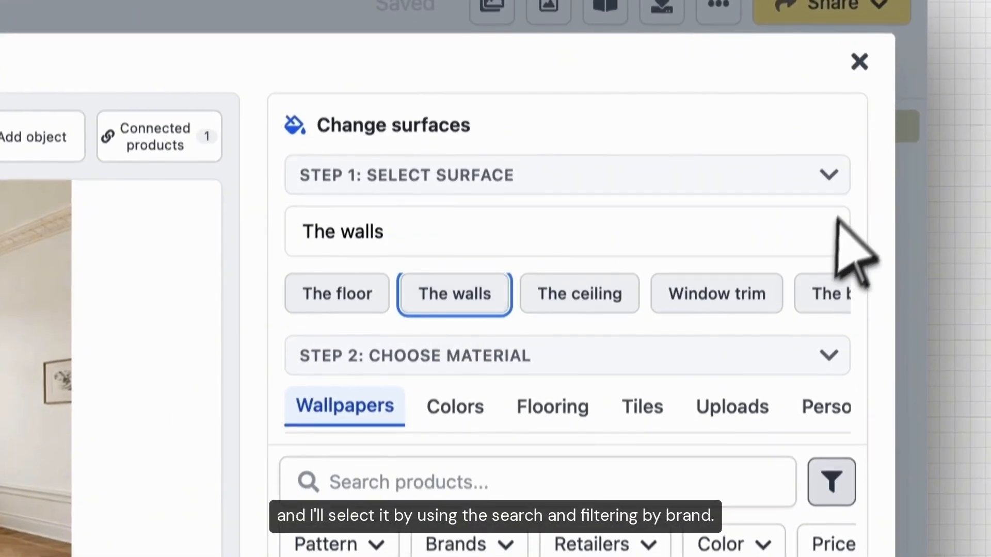
pyautogui.click(829, 187)
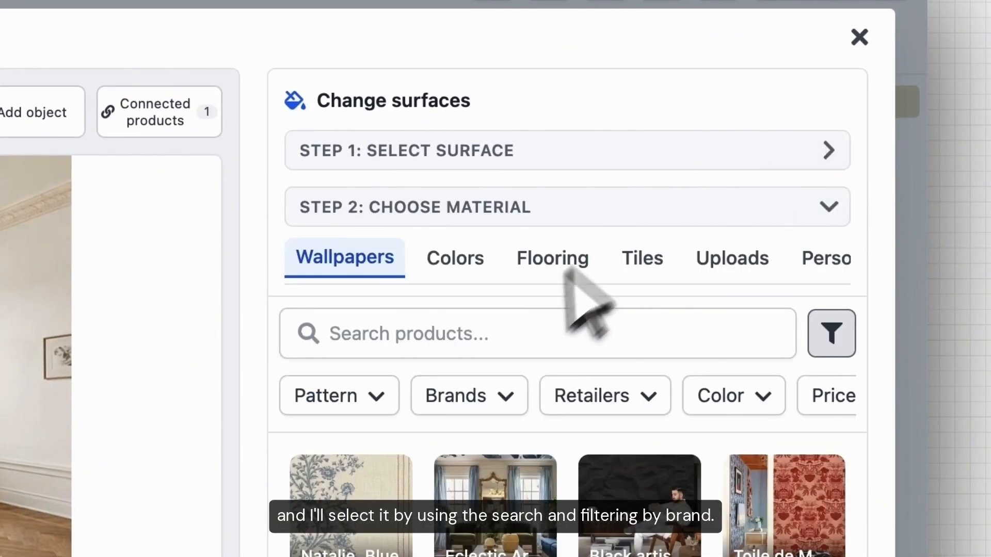
pyautogui.click(507, 336)
pyautogui.write('vintage landscape beige')
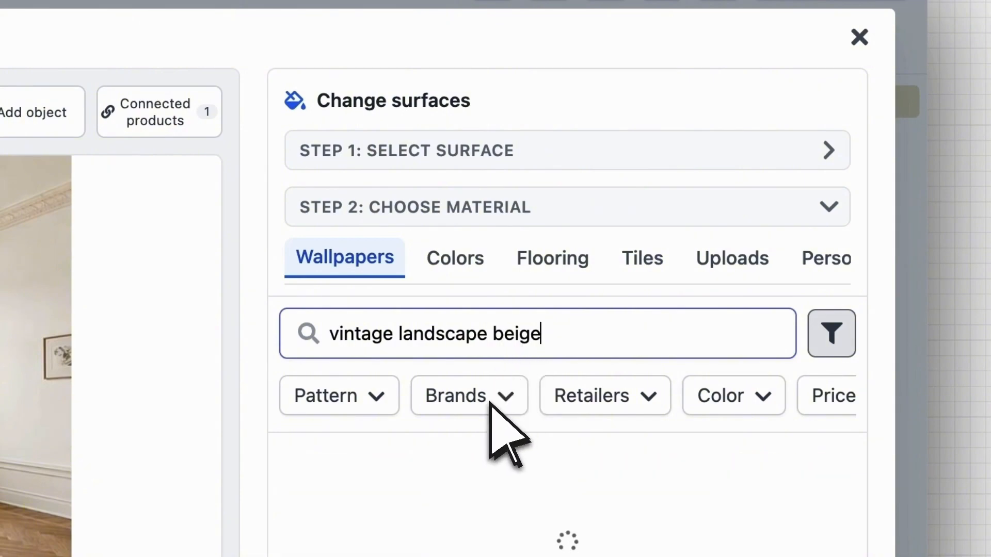
# Step: Filter the wallpapers by the brand BelarteSTUDIO and apply the first Vintage Landscape wallpaper to the walls
pyautogui.click(491, 400)
pyautogui.click(597, 400)
pyautogui.click(361, 315)
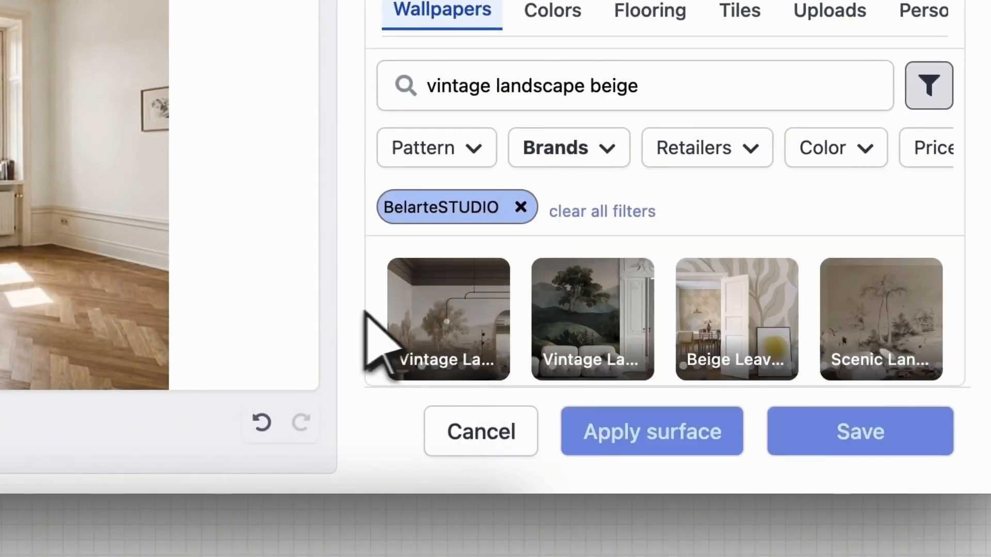
pyautogui.click(472, 330)
pyautogui.click(627, 413)
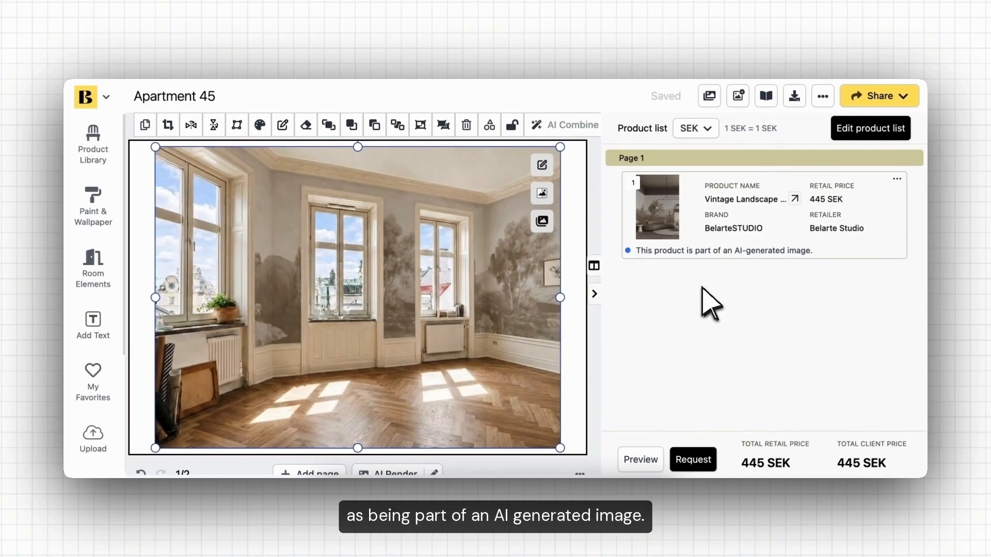
# Step: View the room image's generated versions, switch versions in the uploads and choose the AI-generated room image with the landscape wallpaper
pyautogui.click(542, 222)
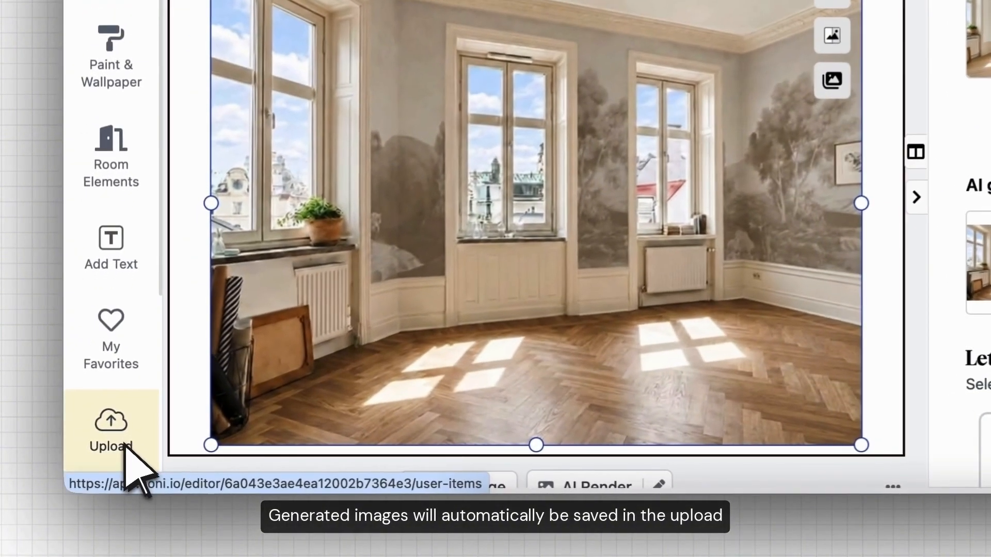
pyautogui.click(118, 443)
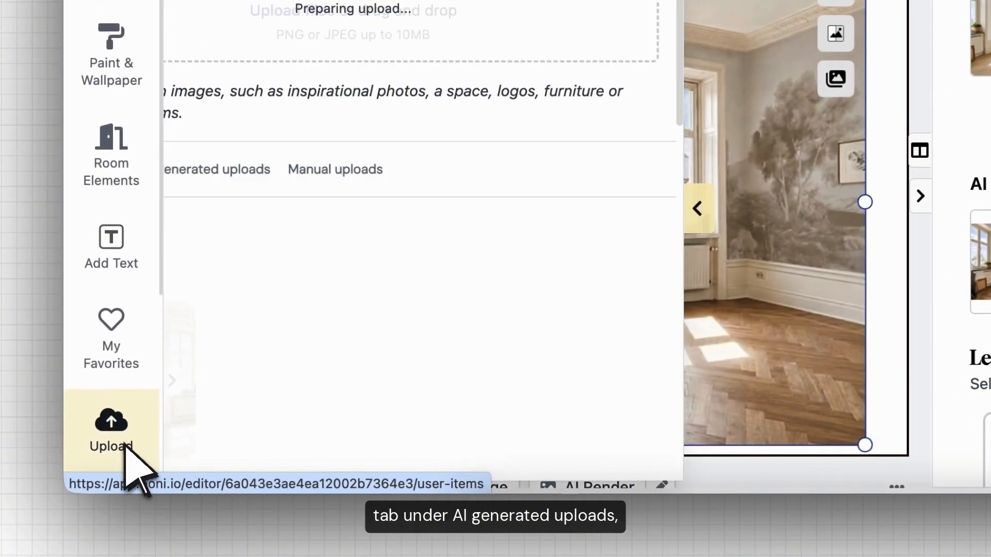
pyautogui.click(312, 301)
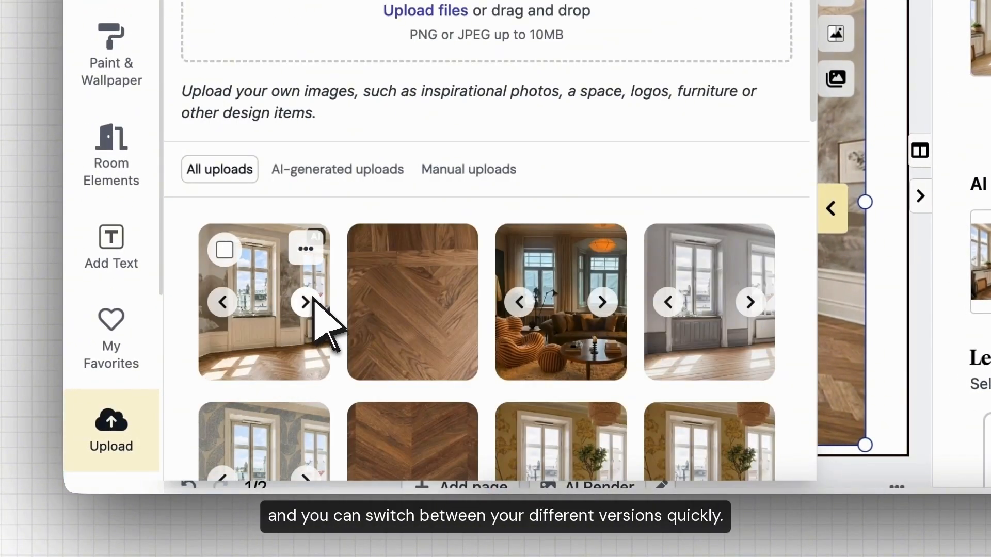
pyautogui.click(275, 331)
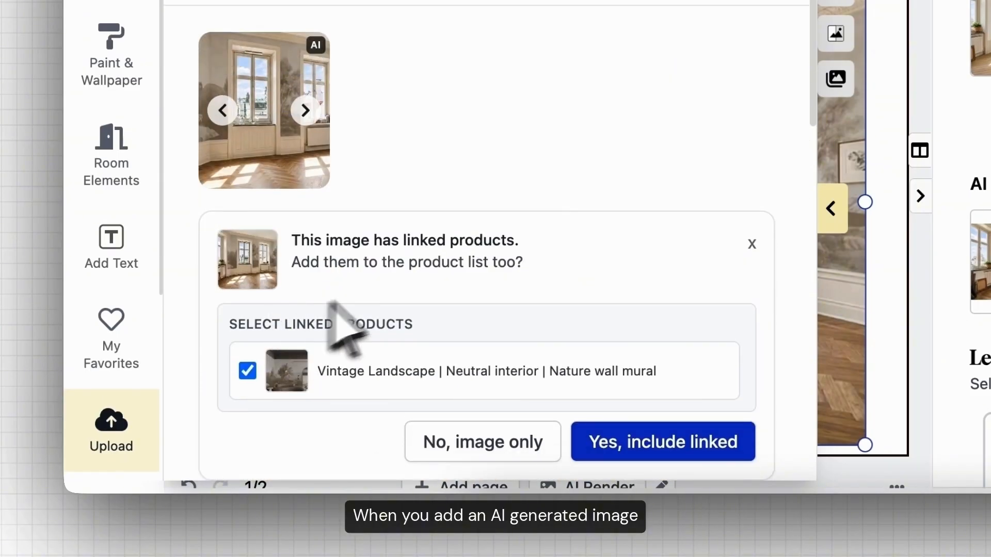
# Step: Start a new floorplan from an uploaded image and load the 600×725 apartment plan JPG from the Client images folder
pyautogui.scroll(-3, 467, 343)
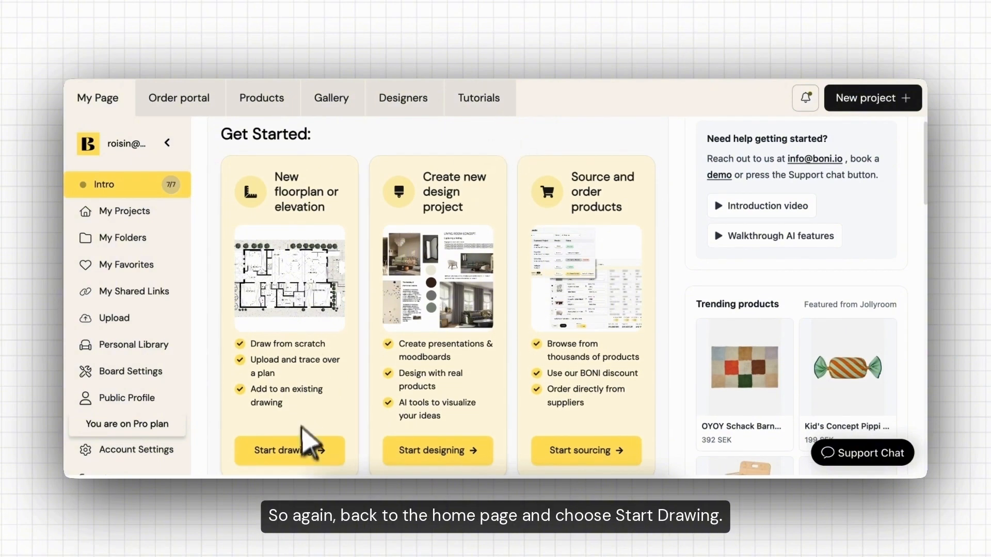
pyautogui.click(299, 446)
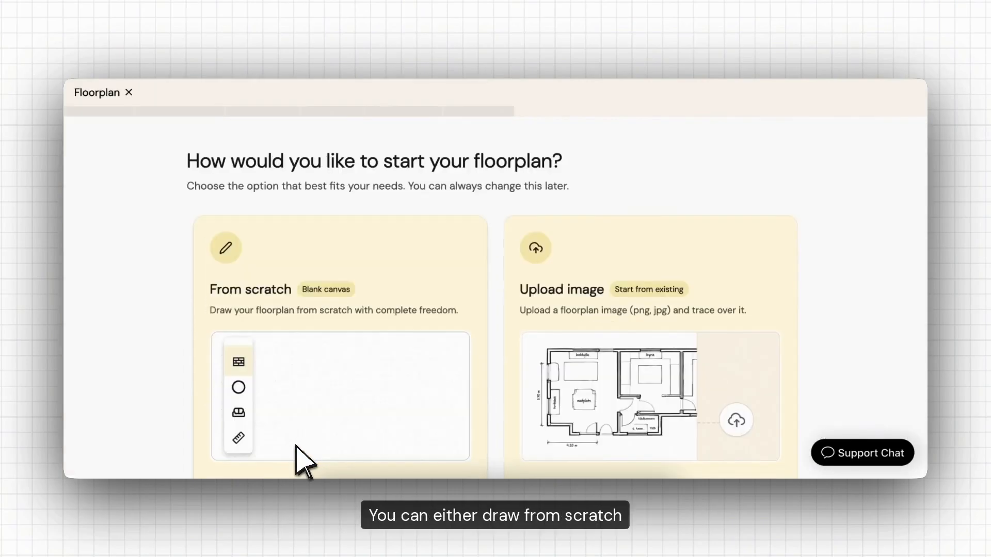
pyautogui.click(601, 380)
pyautogui.click(601, 381)
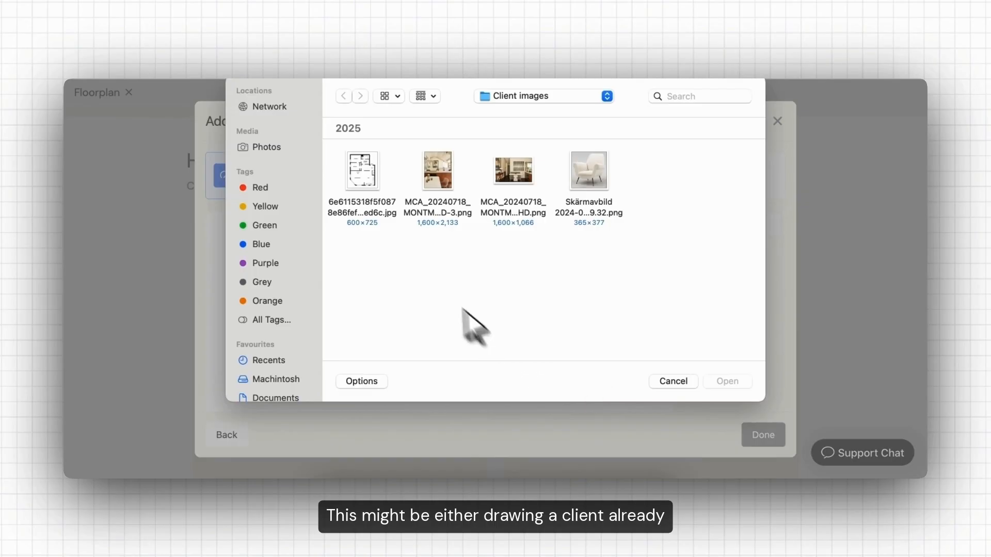
pyautogui.click(364, 170)
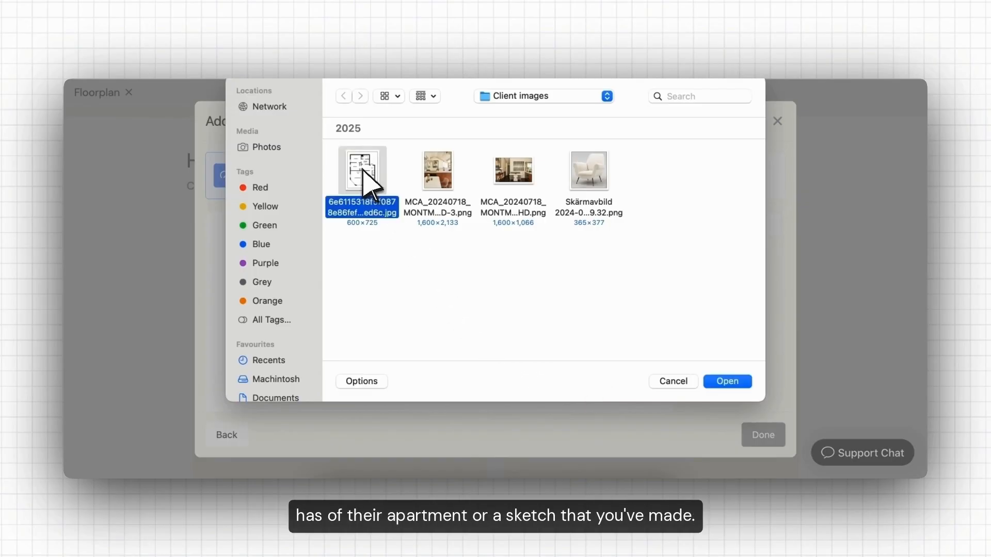
pyautogui.click(728, 383)
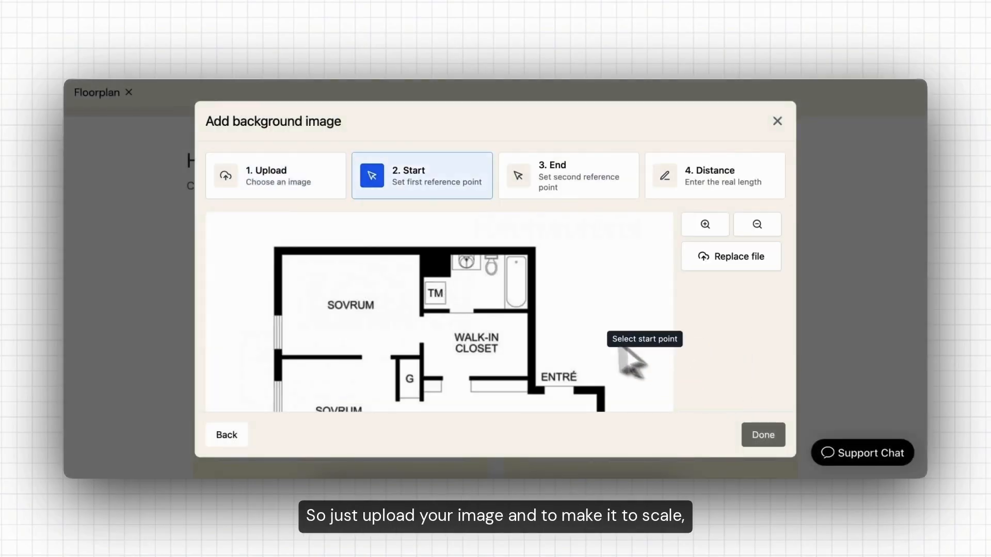
# Step: Scale the background plan by marking both ends of the opening in the wall below the hall as 900 mm
pyautogui.scroll(-5, 498, 316)
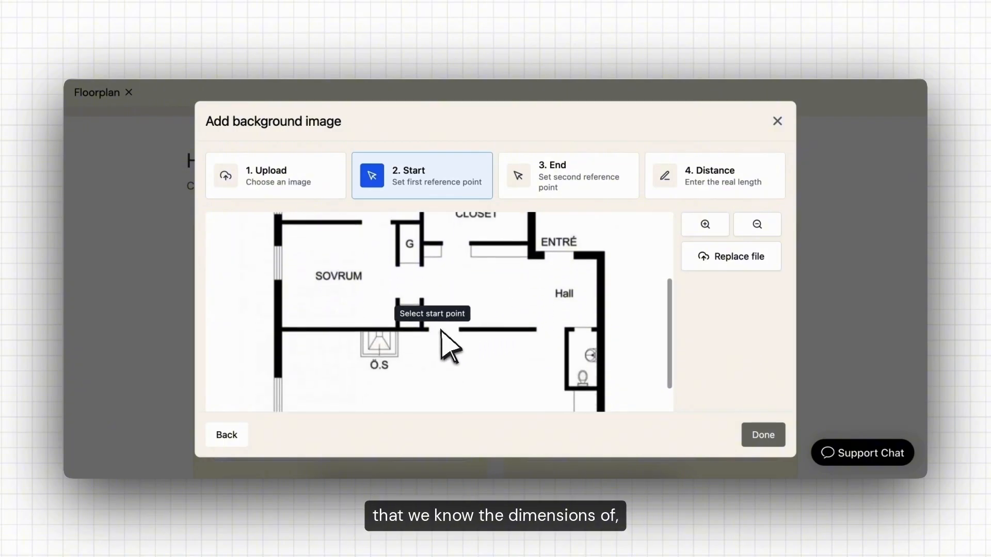
pyautogui.click(430, 330)
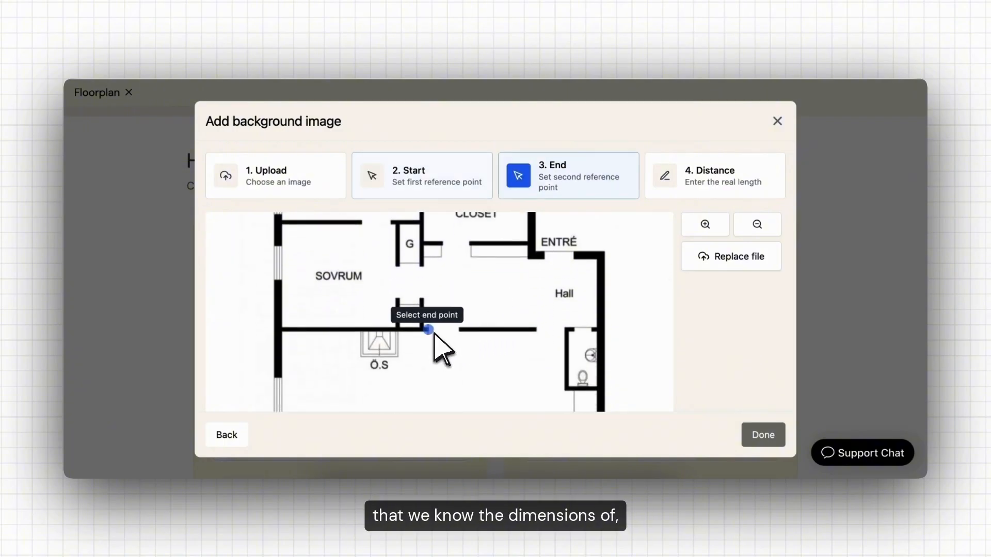
pyautogui.click(464, 333)
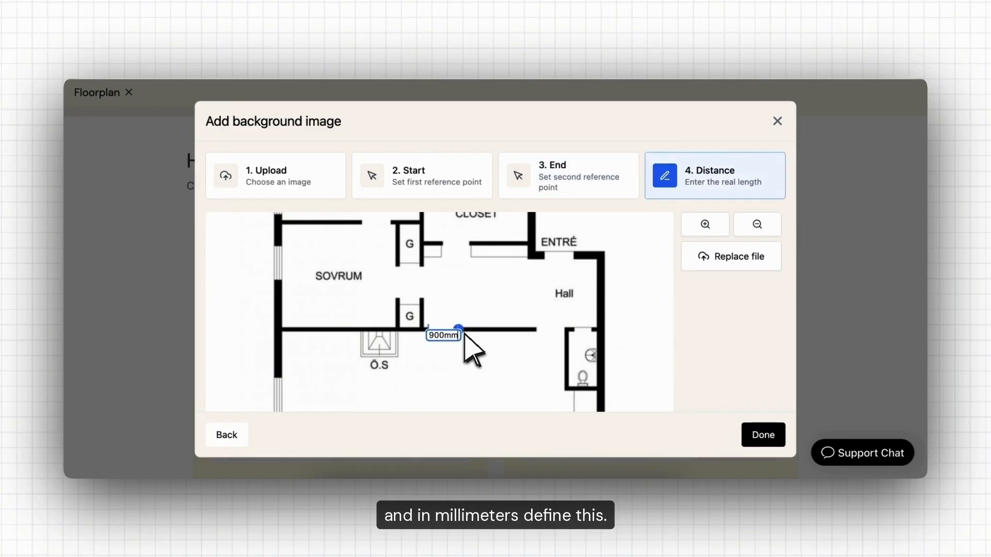
pyautogui.press('Return')
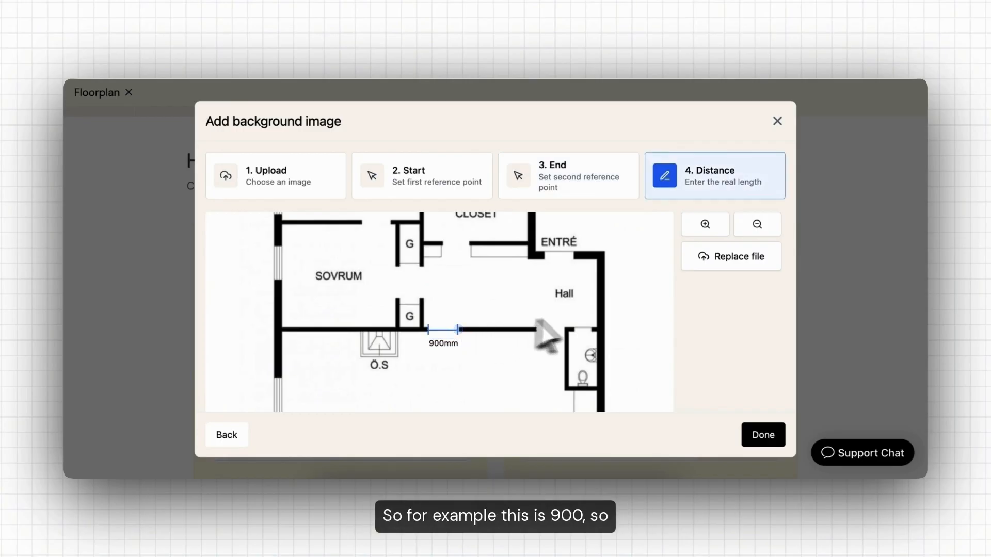
pyautogui.click(753, 442)
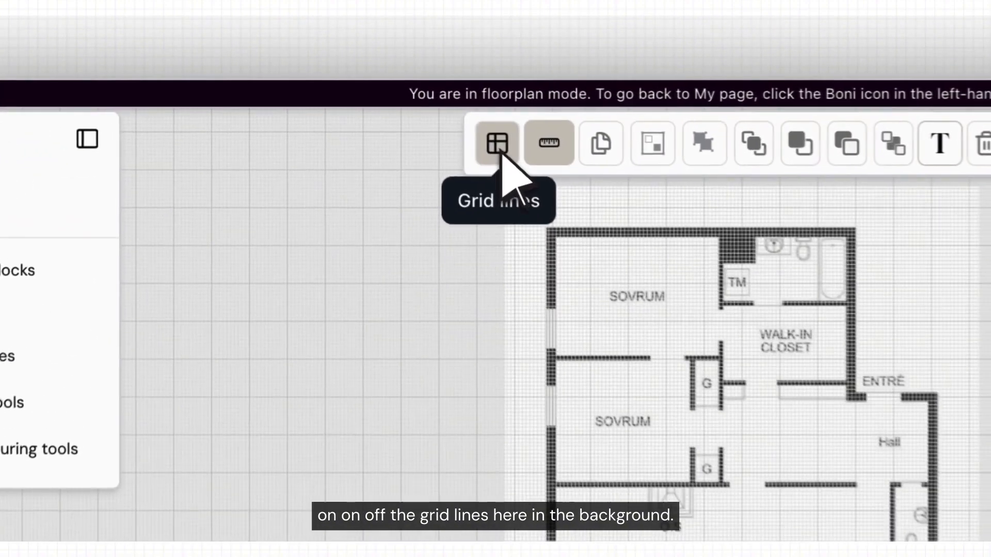
# Step: Draw a closed rectangular room about 2867 by 2114 mm inside with the Draw floor plan wall tool
pyautogui.click(372, 113)
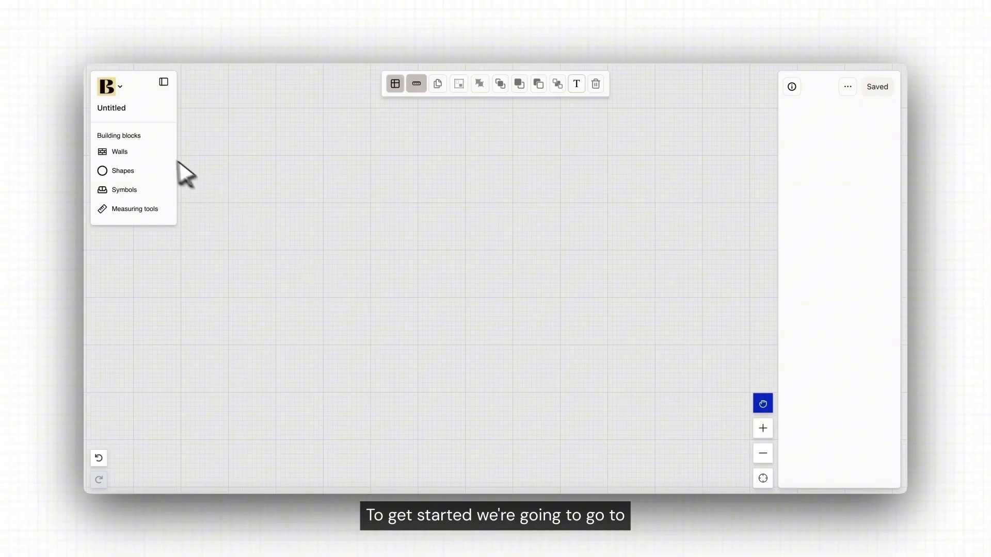
pyautogui.click(160, 153)
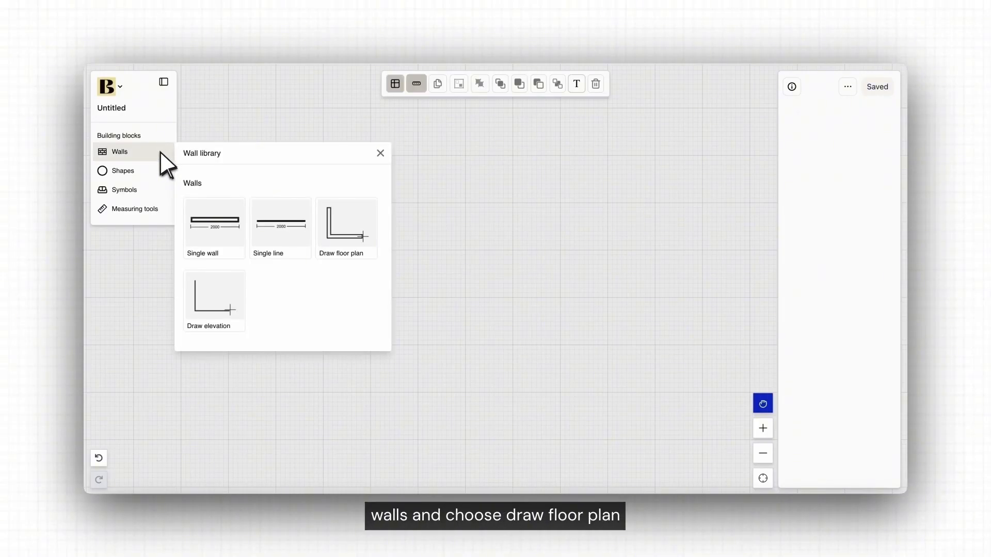
pyautogui.click(335, 237)
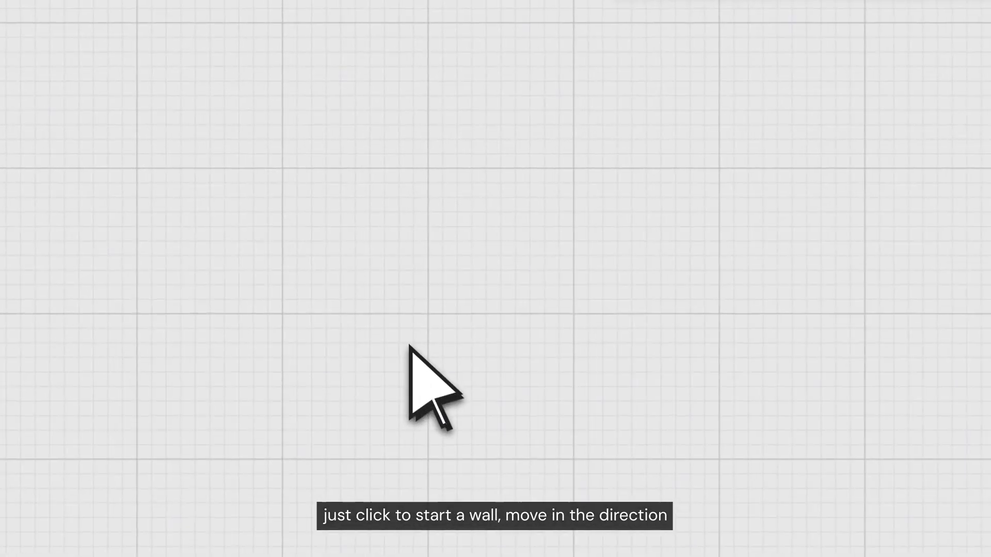
pyautogui.click(409, 346)
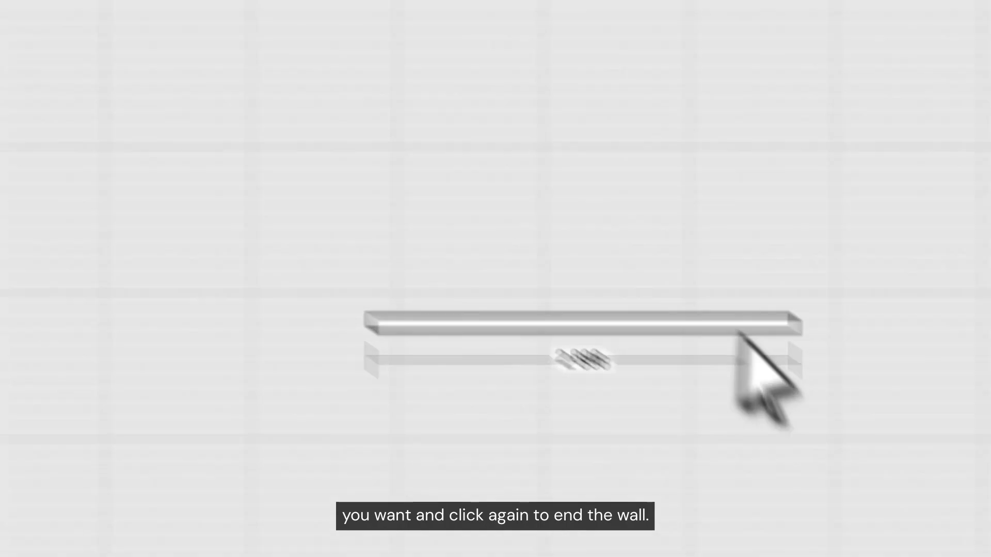
pyautogui.click(548, 150)
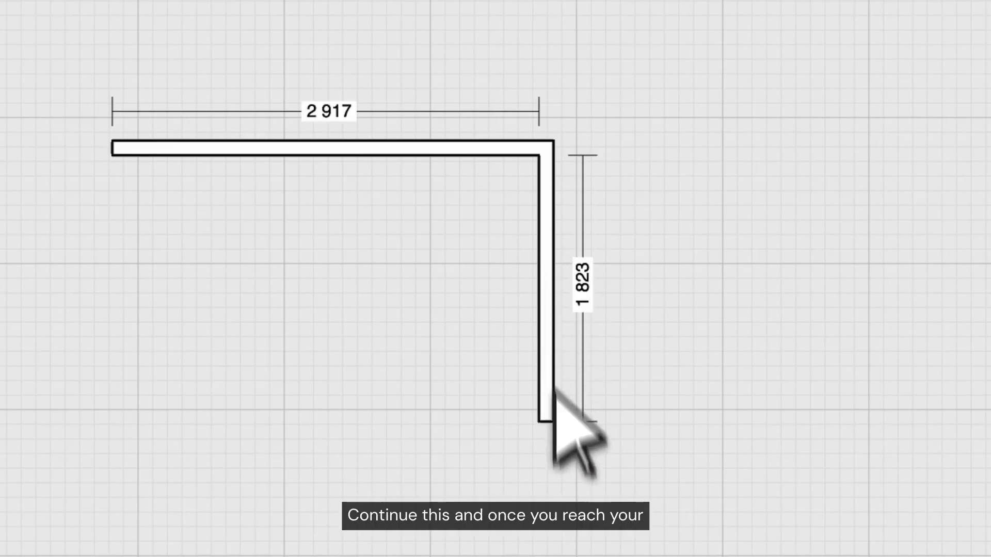
pyautogui.click(548, 467)
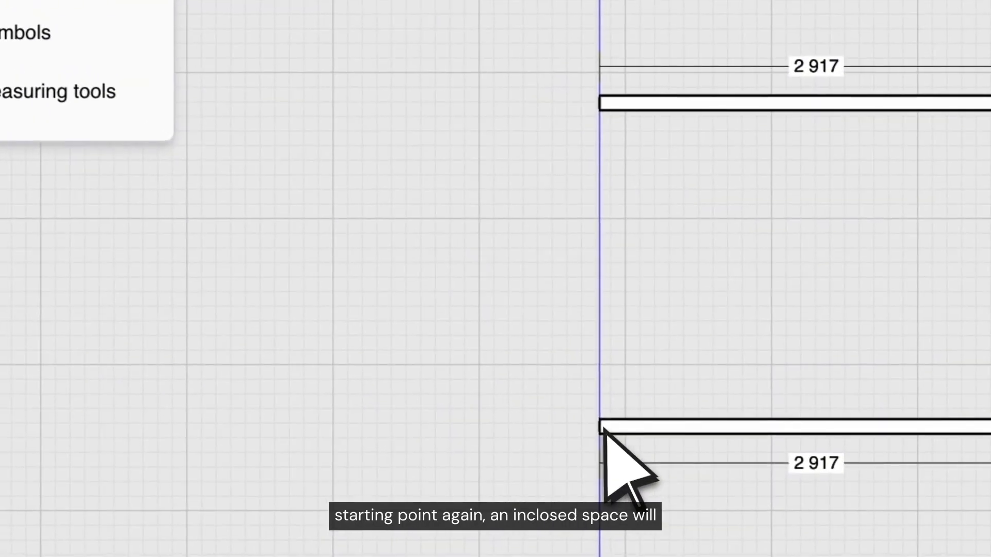
pyautogui.click(601, 429)
pyautogui.click(603, 106)
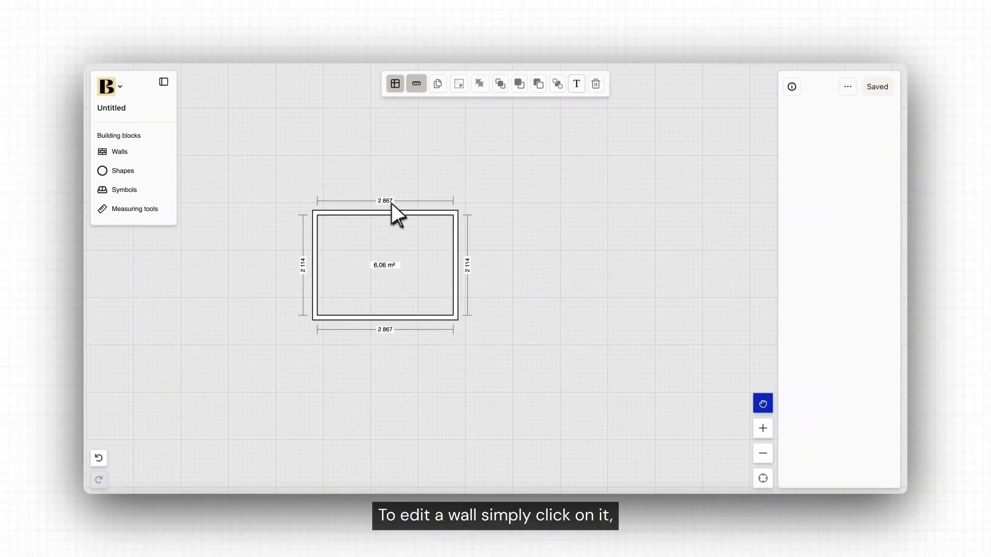
# Step: Set the width of the room's upper wall to 300 mm
pyautogui.click(391, 203)
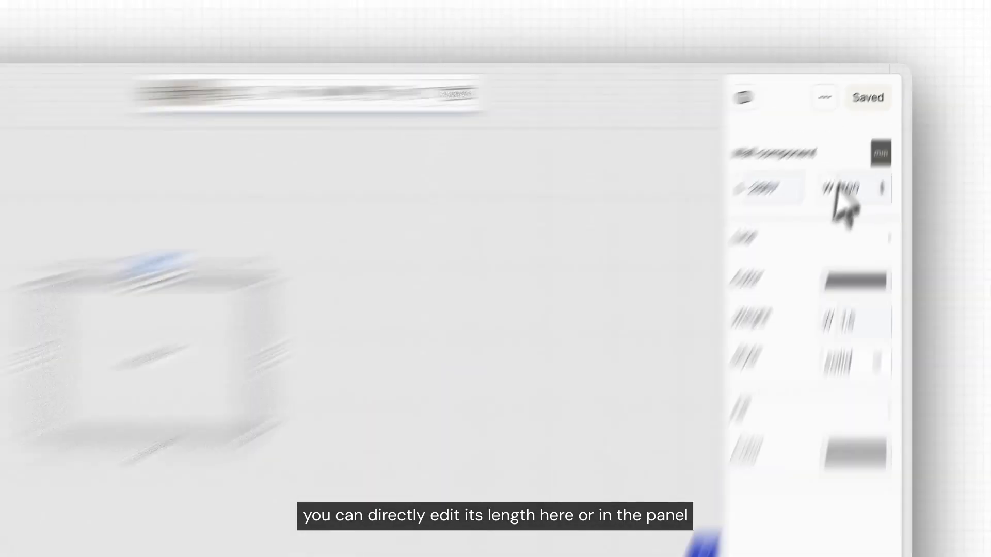
pyautogui.click(866, 143)
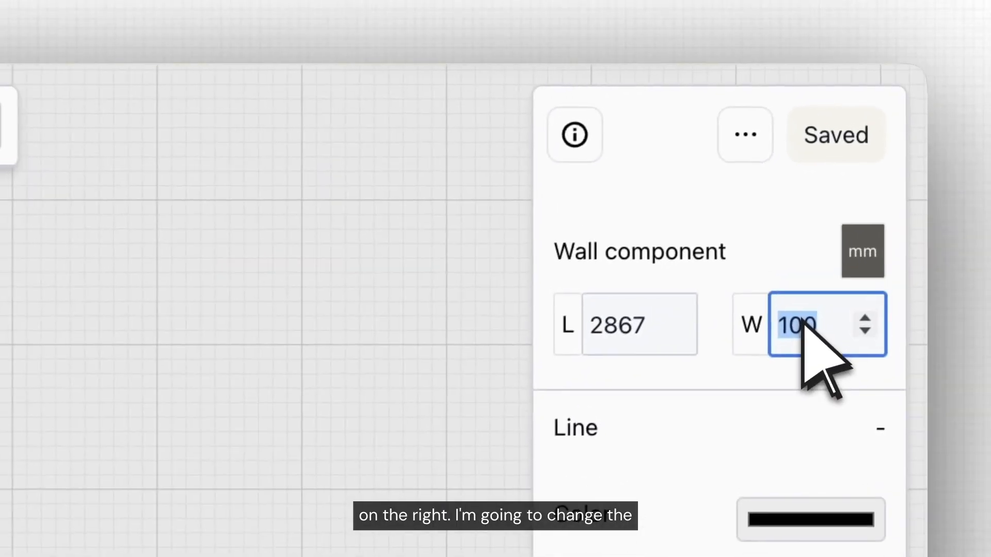
pyautogui.write('300')
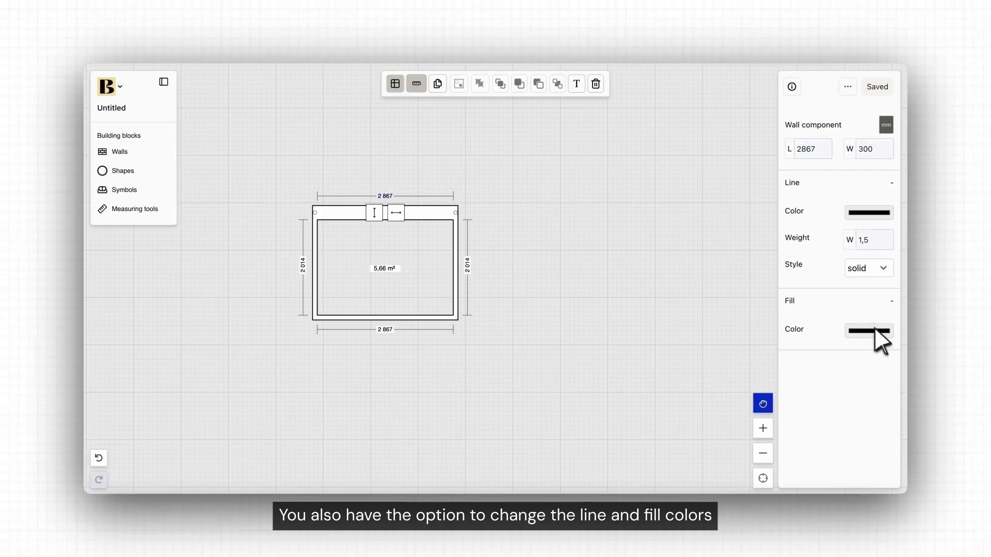
# Step: Try changing the fill color of the 300 mm thick wall and undo the change
pyautogui.click(876, 332)
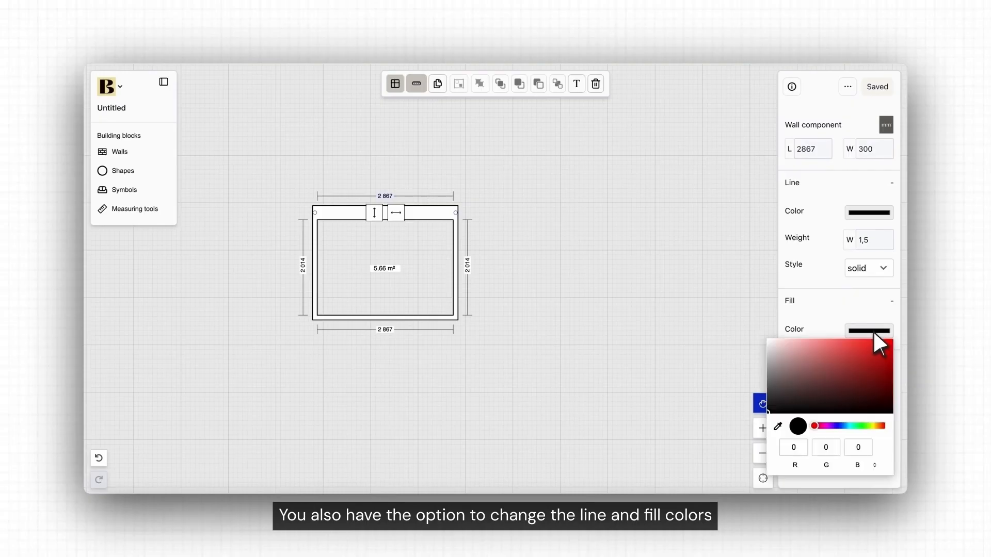
pyautogui.click(770, 412)
pyautogui.hotkey('ctrl', 'z')
pyautogui.click(684, 89)
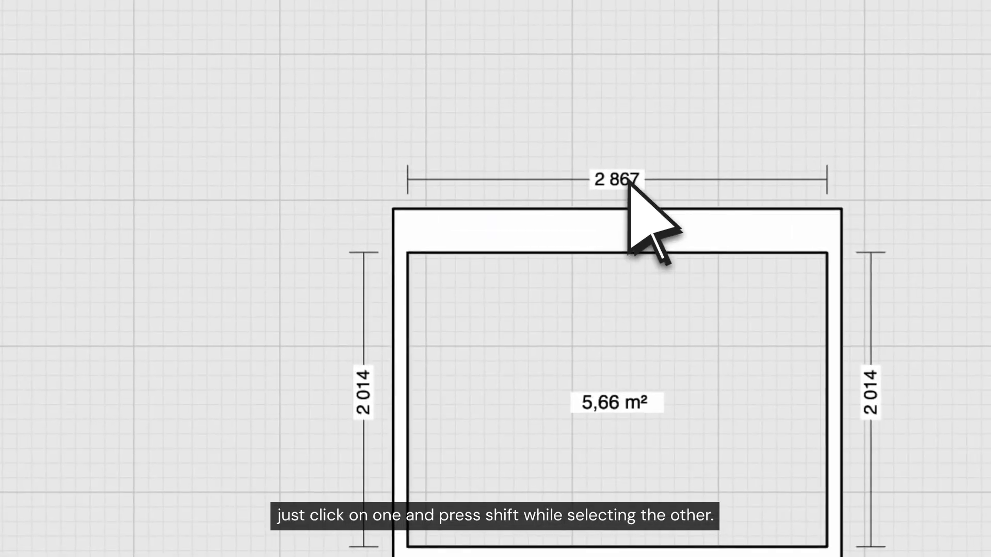
# Step: Select the room's upper and lower walls together and set their length to 4000 mm
pyautogui.click(630, 183)
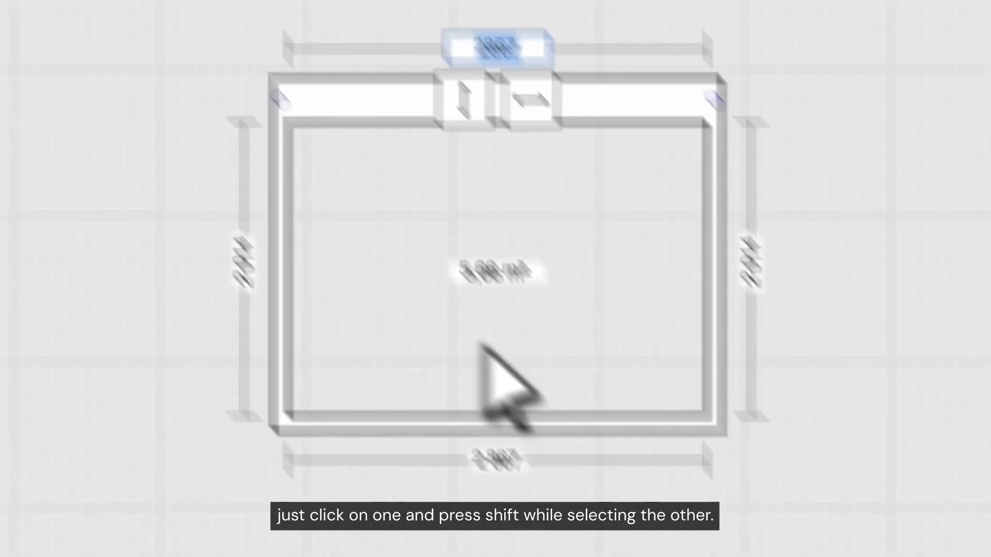
pyautogui.click(408, 356)
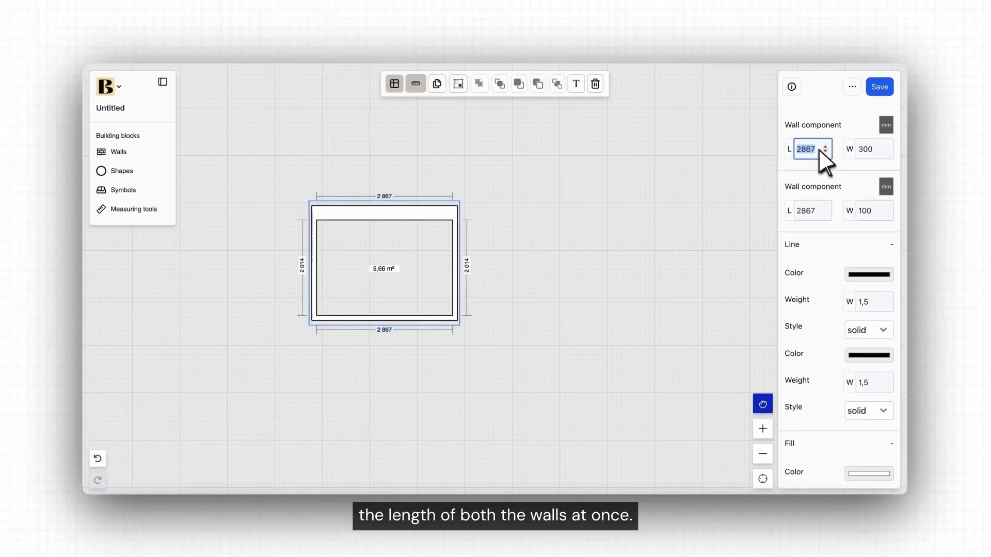
pyautogui.write('4000')
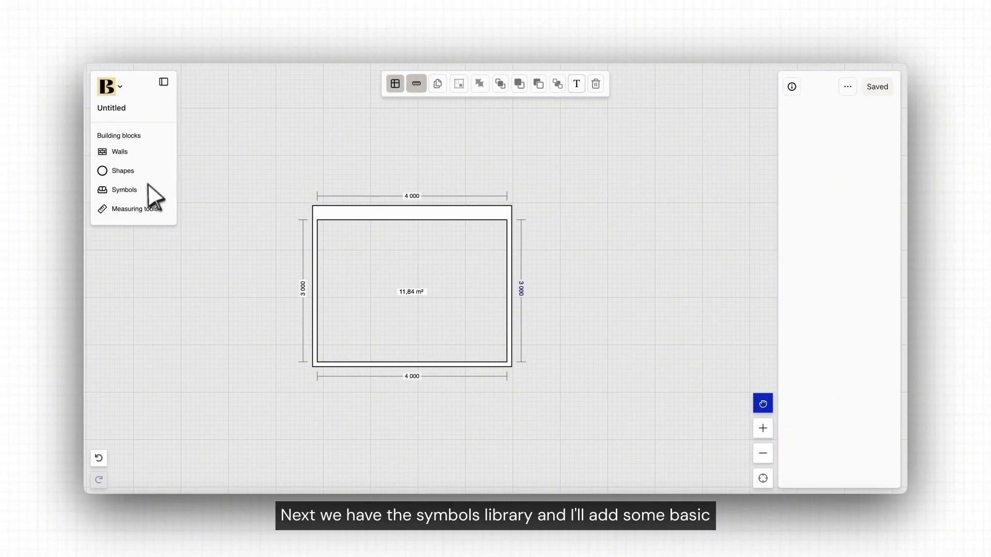
# Step: Add a single door, a window, a void and rectangular stairs from the symbol library to the floor plan
pyautogui.click(147, 196)
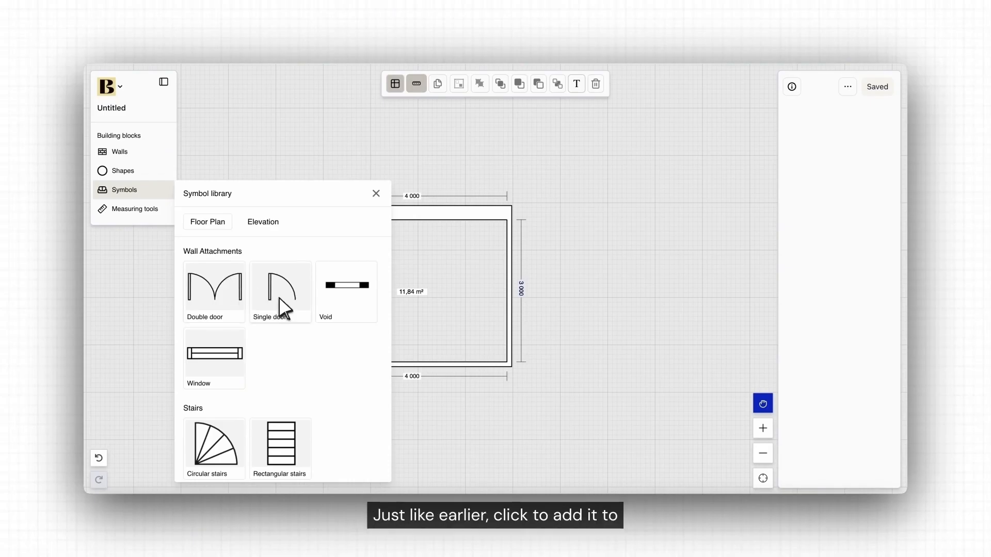
pyautogui.click(292, 443)
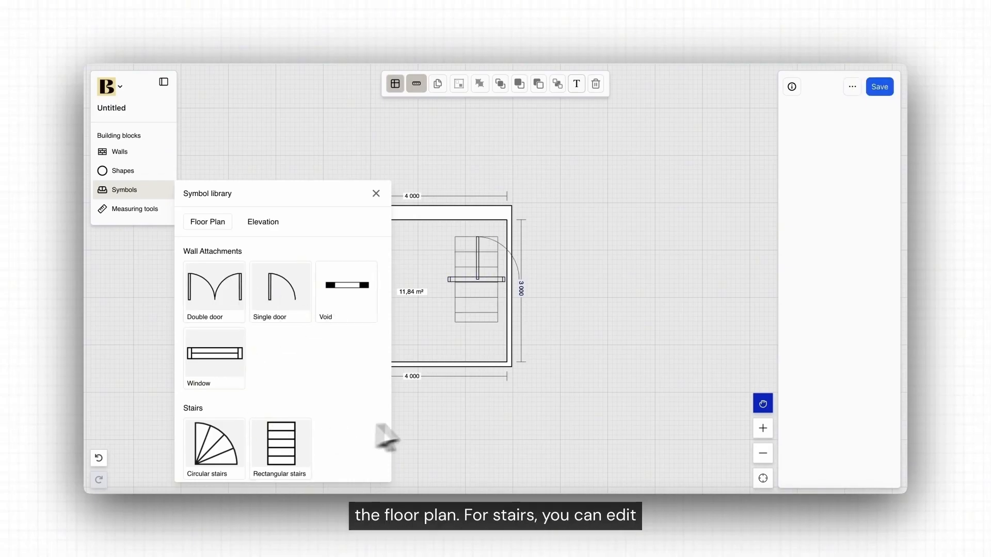
pyautogui.click(443, 427)
# Step: Move the staircase into the room's lower-left corner, set its step depth to 300 mm, and resize it to about 1003 mm wide
pyautogui.click(477, 310)
pyautogui.moveTo(477, 310); pyautogui.dragTo(341, 348)
pyautogui.write('300')
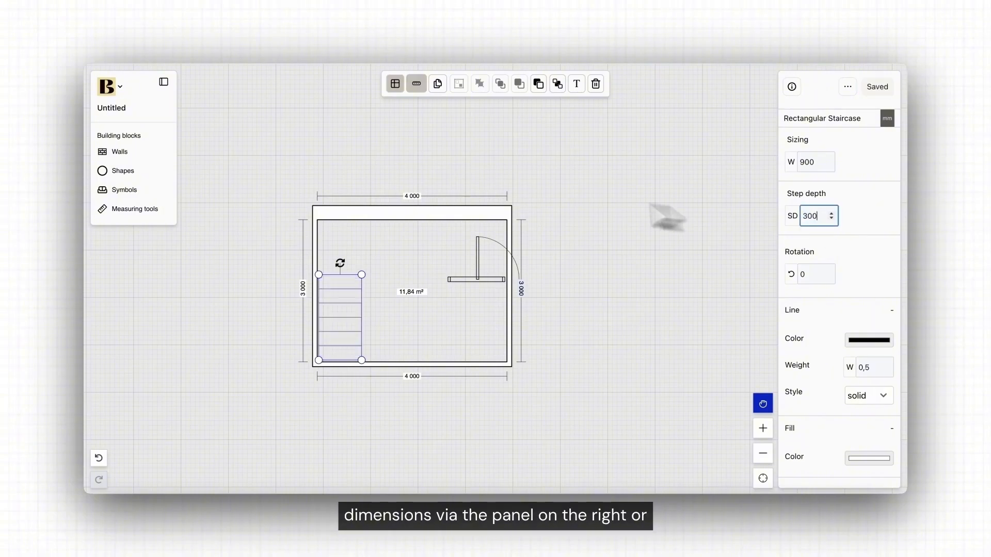
pyautogui.moveTo(361, 275); pyautogui.dragTo(367, 305)
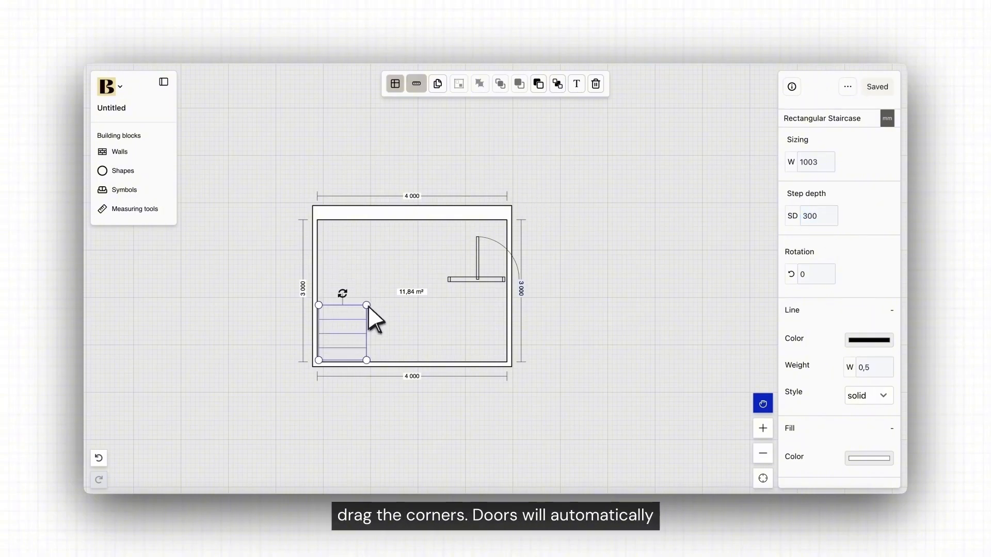
# Step: Fit the single door into the left part of the room's thick upper wall and the window into its right part
pyautogui.moveTo(470, 275); pyautogui.dragTo(365, 209)
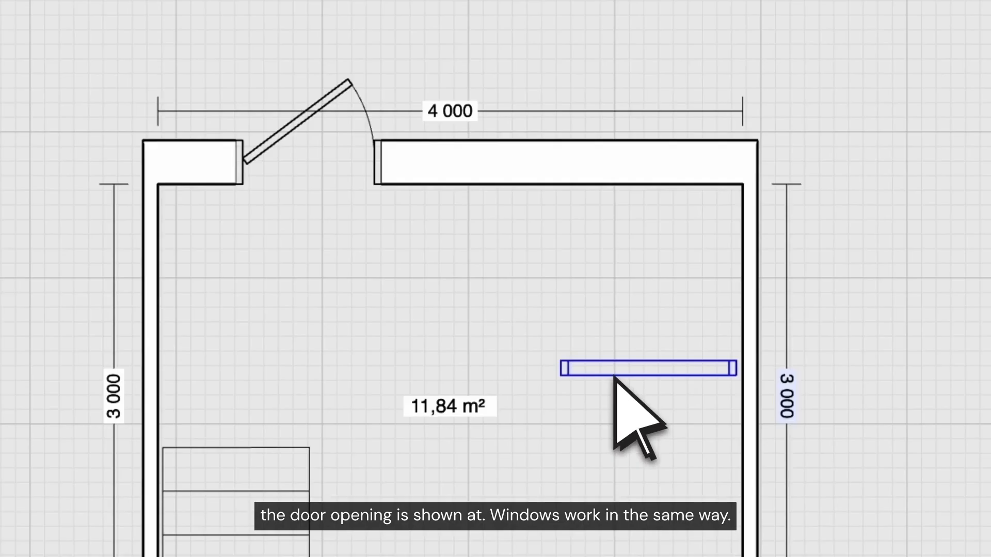
pyautogui.moveTo(464, 282); pyautogui.dragTo(439, 219)
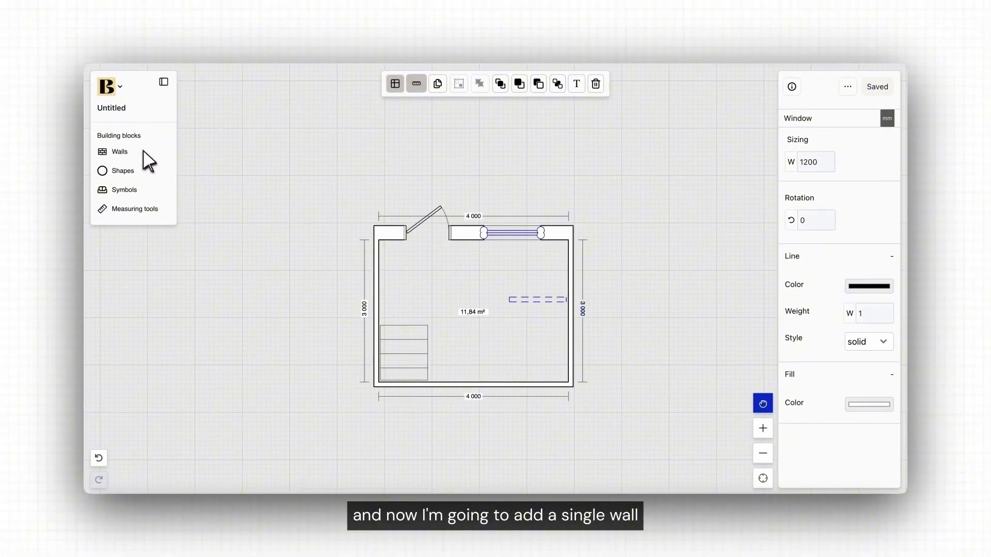
# Step: Add a single wall inside the room and join it horizontally to the left wall, below the door
pyautogui.click(145, 152)
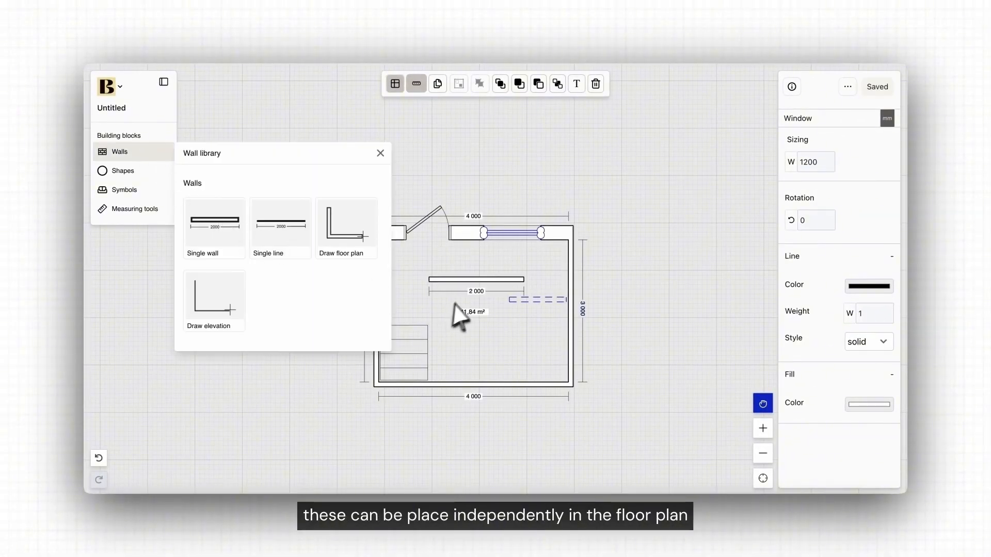
pyautogui.moveTo(467, 281); pyautogui.dragTo(402, 282)
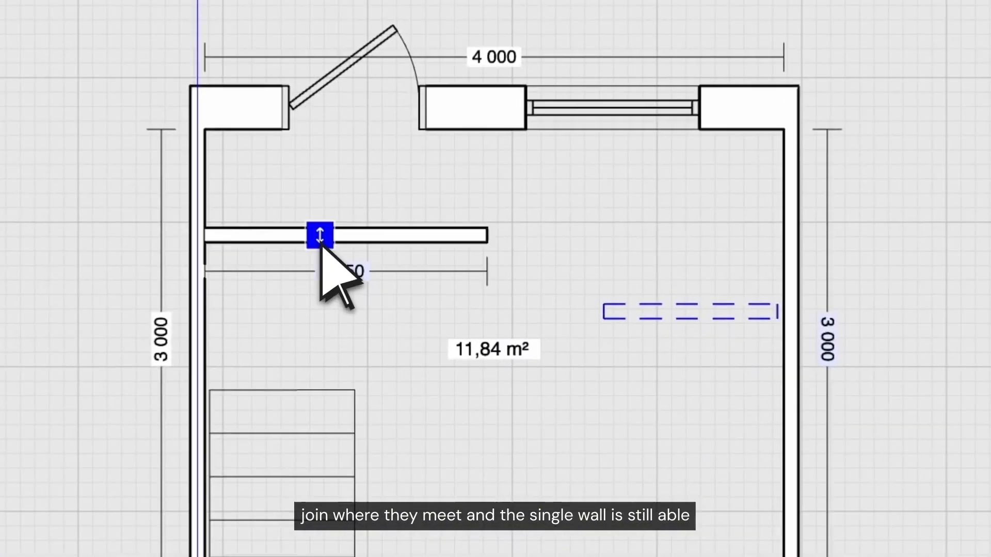
# Step: Set the dashed void's length to 900 mm and move it left toward the single wall
pyautogui.click(658, 320)
pyautogui.moveTo(781, 312); pyautogui.dragTo(702, 324)
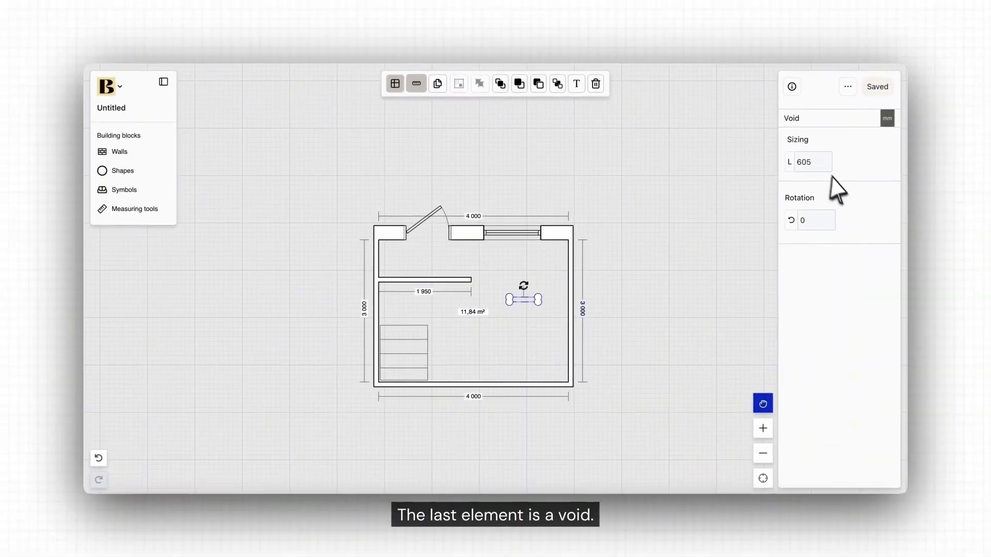
pyautogui.click(817, 166)
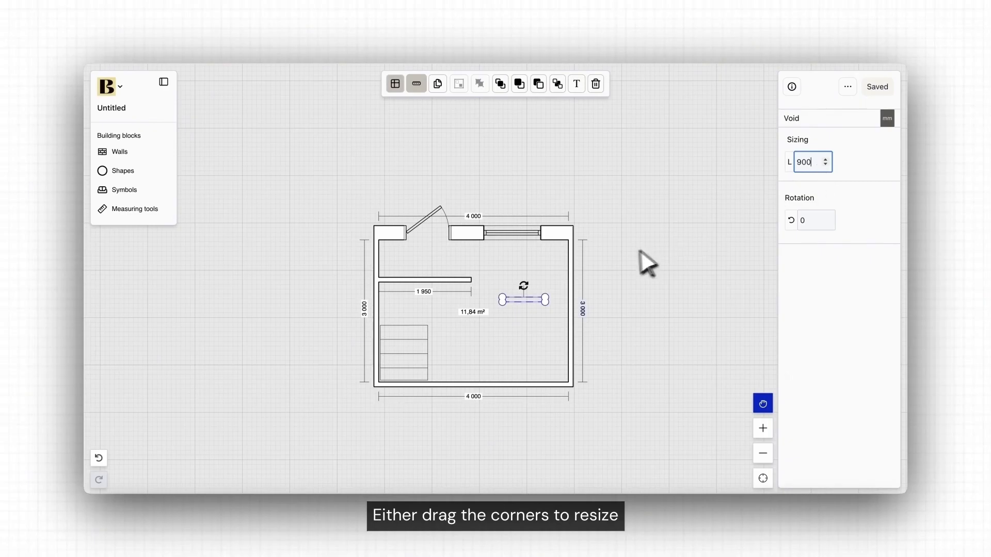
pyautogui.moveTo(523, 296); pyautogui.dragTo(500, 296)
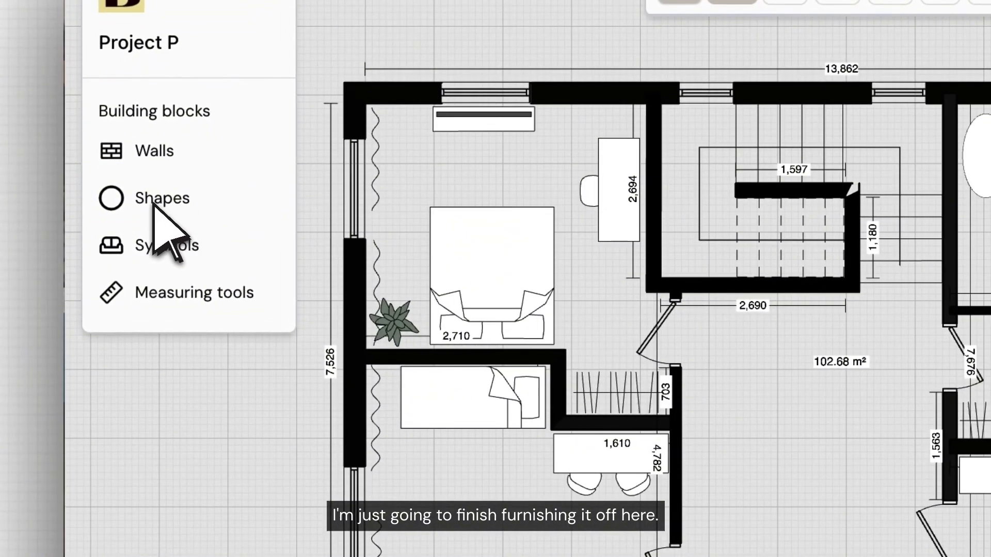
# Step: Add a square shape as a rug in Project P's central room, sized 2500 mm wide by 3500 mm long
pyautogui.click(109, 213)
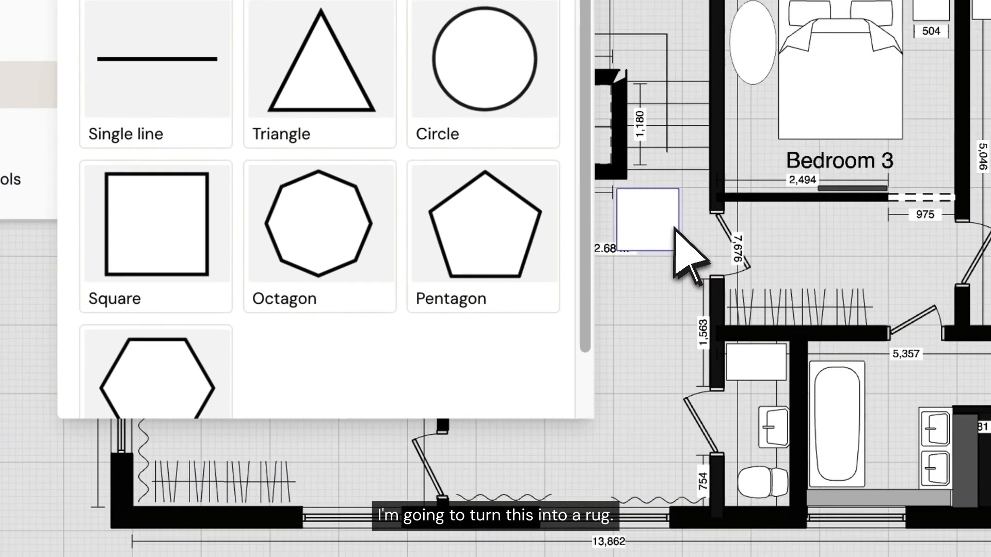
pyautogui.moveTo(808, 287); pyautogui.dragTo(700, 405)
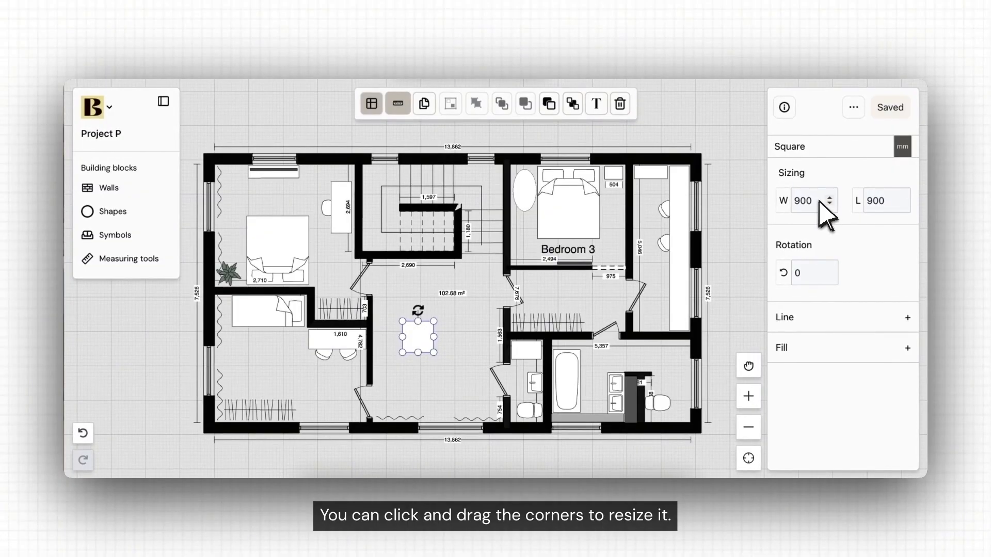
pyautogui.doubleClick(820, 202)
pyautogui.write('2500')
pyautogui.doubleClick(885, 202)
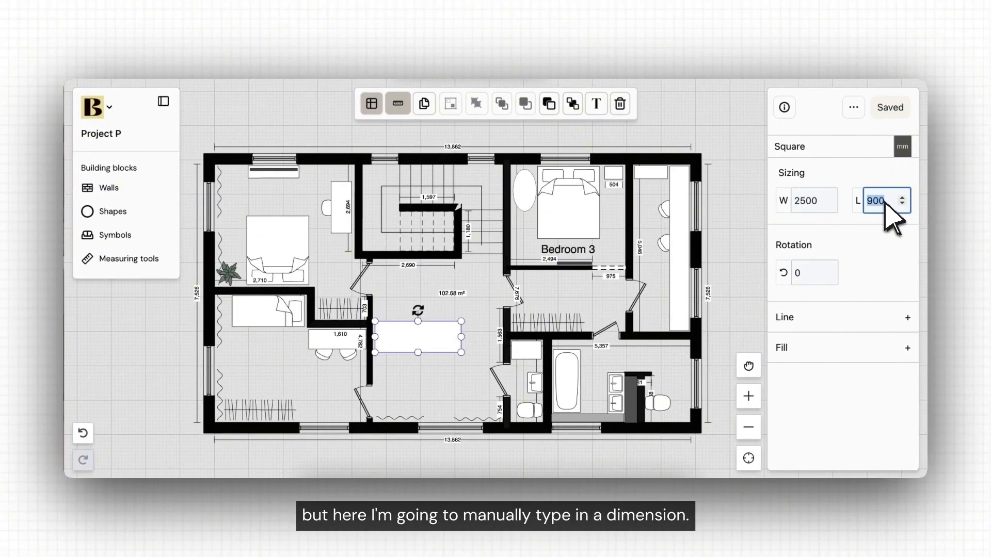
pyautogui.write('3500')
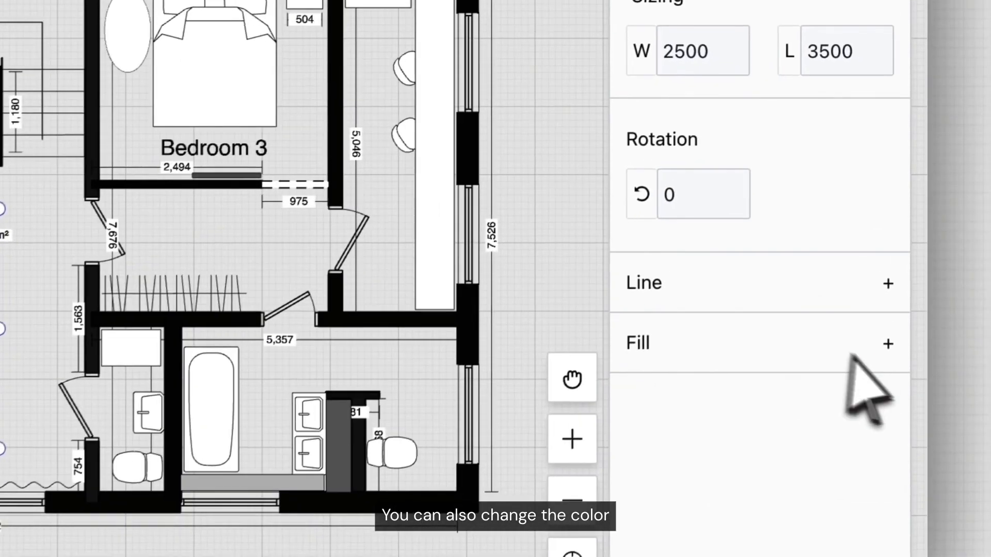
# Step: Fill the rug rectangle with grey and send it to the back of the floor plan
pyautogui.click(888, 349)
pyautogui.click(842, 421)
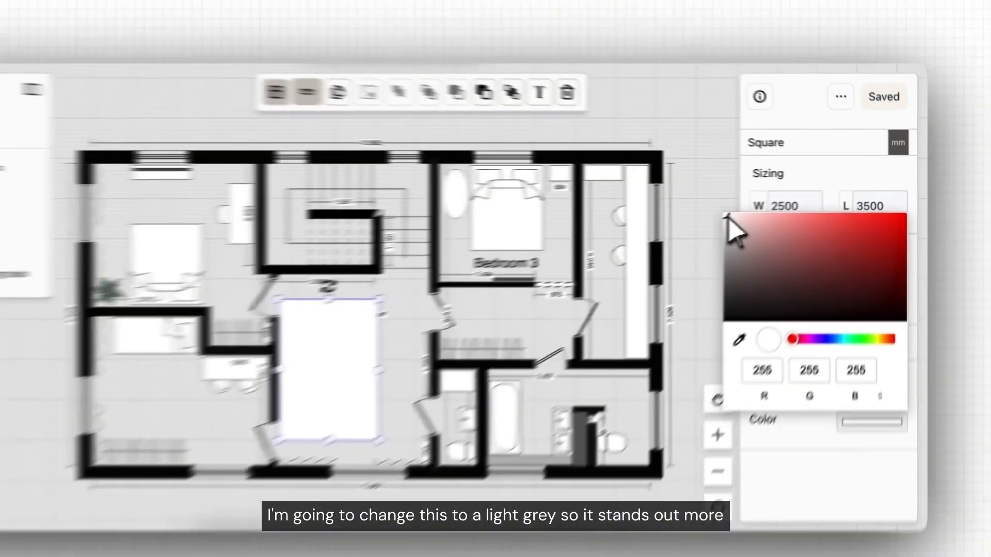
pyautogui.moveTo(728, 217); pyautogui.dragTo(725, 220)
pyautogui.moveTo(757, 234); pyautogui.dragTo(757, 236)
pyautogui.click(578, 107)
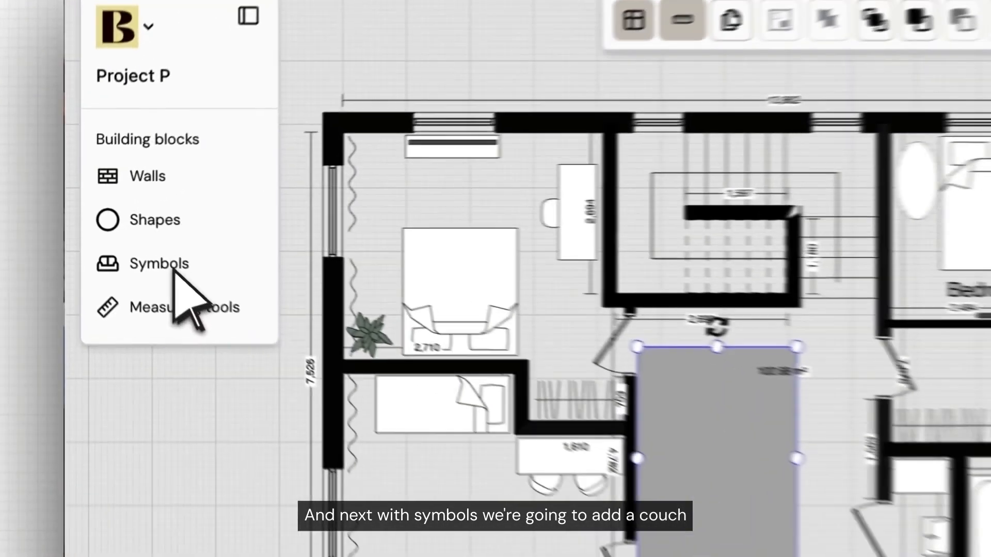
# Step: Place a 3 seat sofa rotated 90 degrees along the rug's left side and set its length to 2500 mm
pyautogui.click(115, 235)
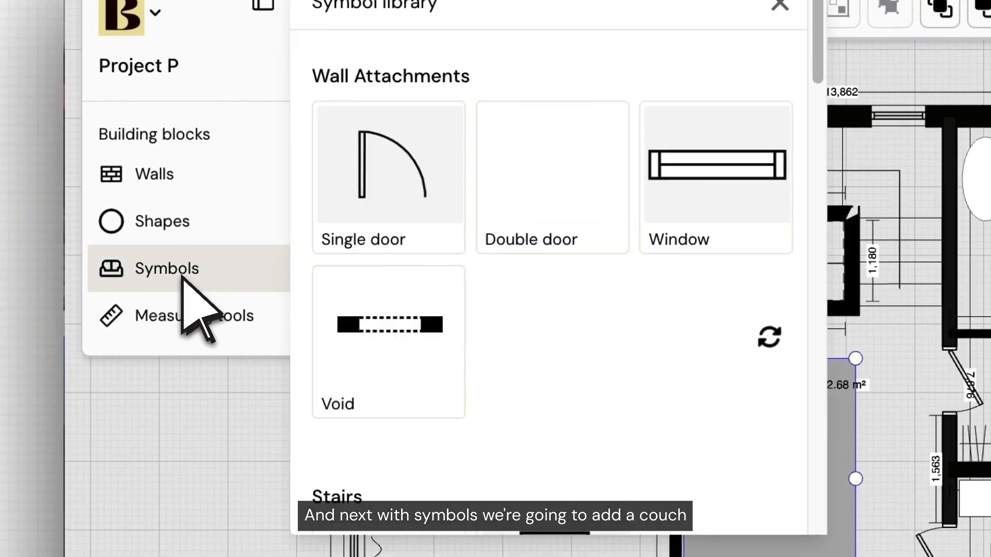
pyautogui.scroll(-5, 322, 248)
pyautogui.scroll(-1, 580, 292)
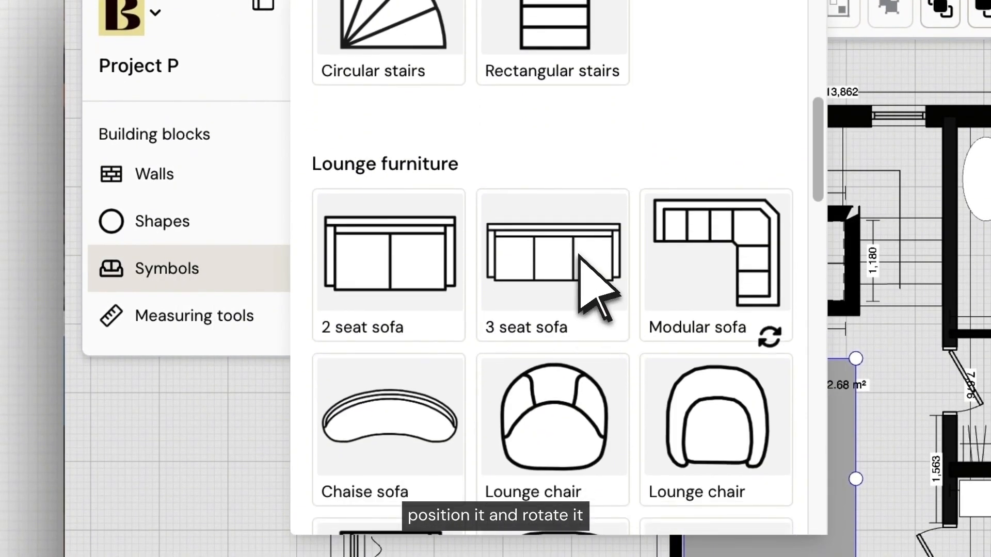
pyautogui.moveTo(579, 257); pyautogui.dragTo(809, 473)
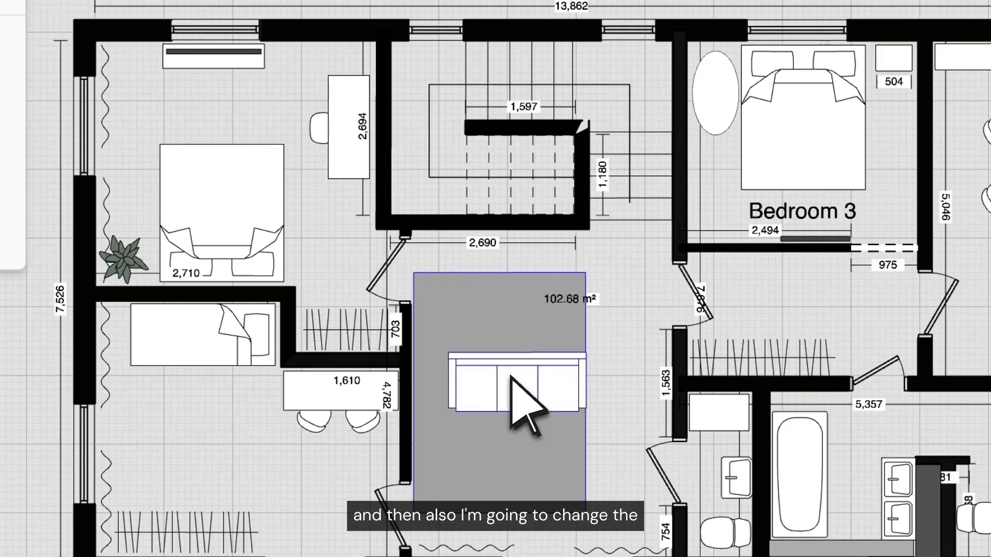
pyautogui.moveTo(525, 344); pyautogui.dragTo(456, 414)
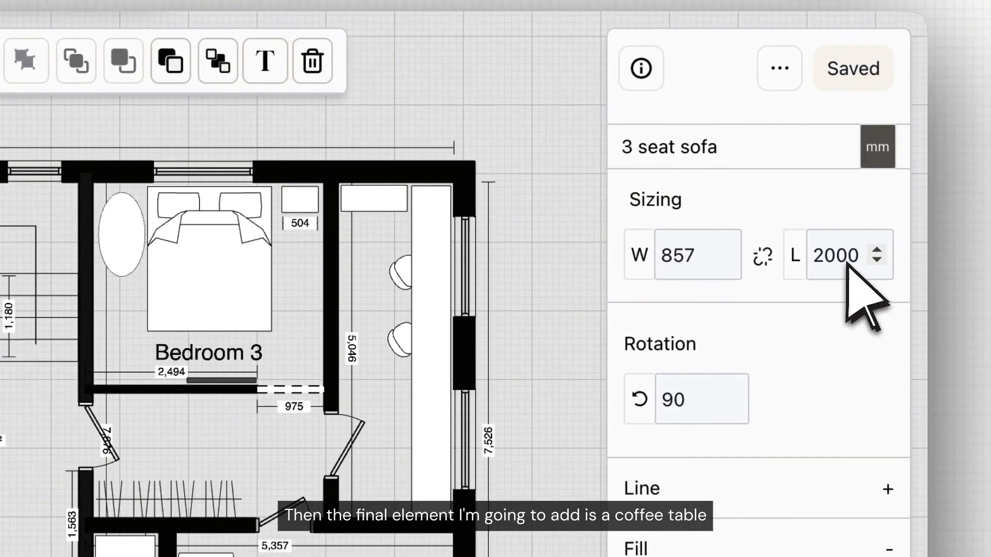
pyautogui.doubleClick(970, 172)
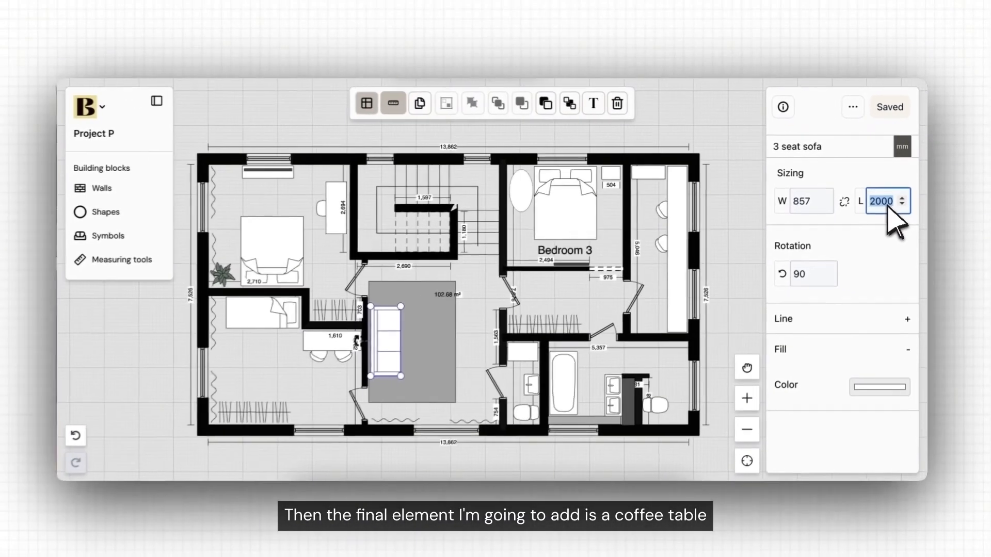
pyautogui.write('2500')
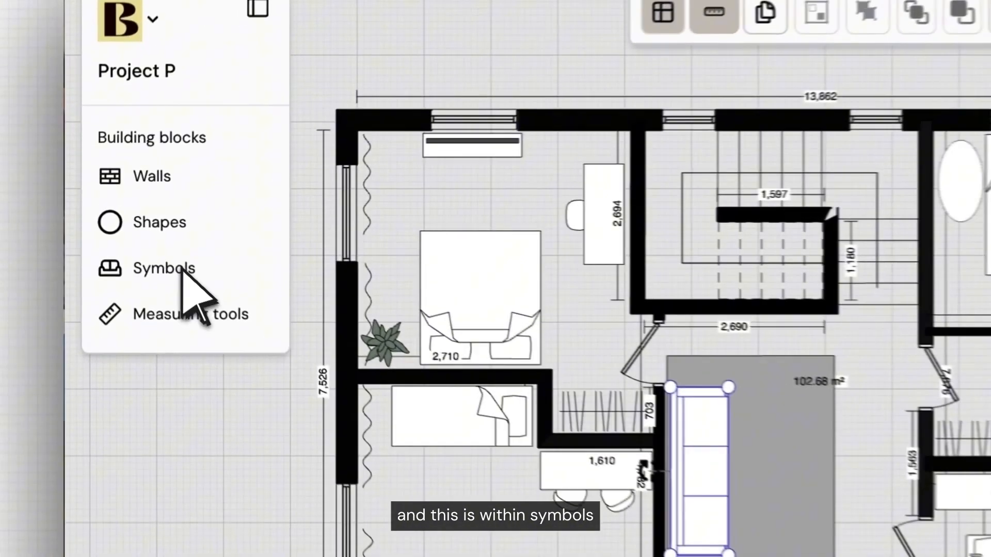
# Step: Place Coffee table 2 on the rug beside the sofa, rotated -90 degrees, and size it 600 mm wide by 1500 mm long
pyautogui.click(130, 237)
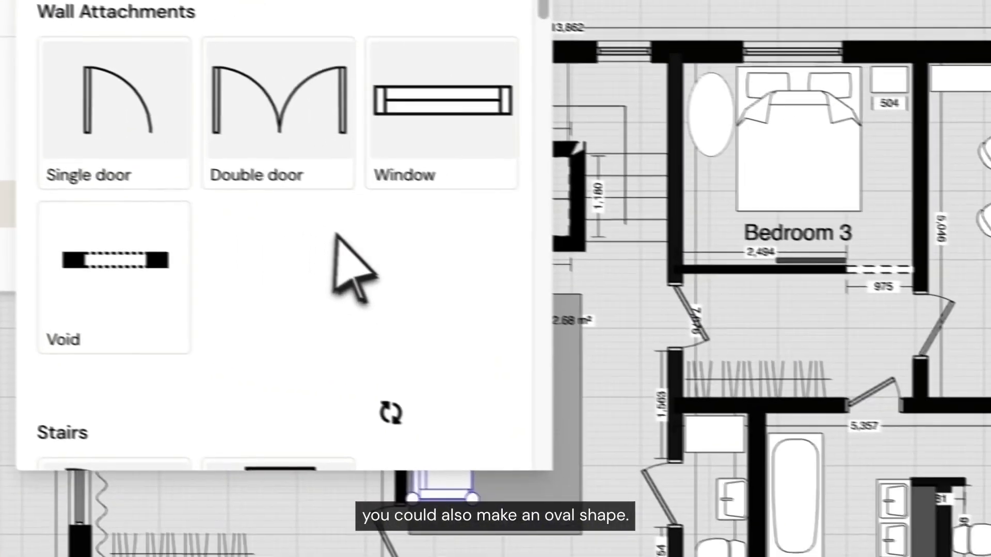
pyautogui.scroll(-5, 346, 250)
pyautogui.scroll(-10, 333, 260)
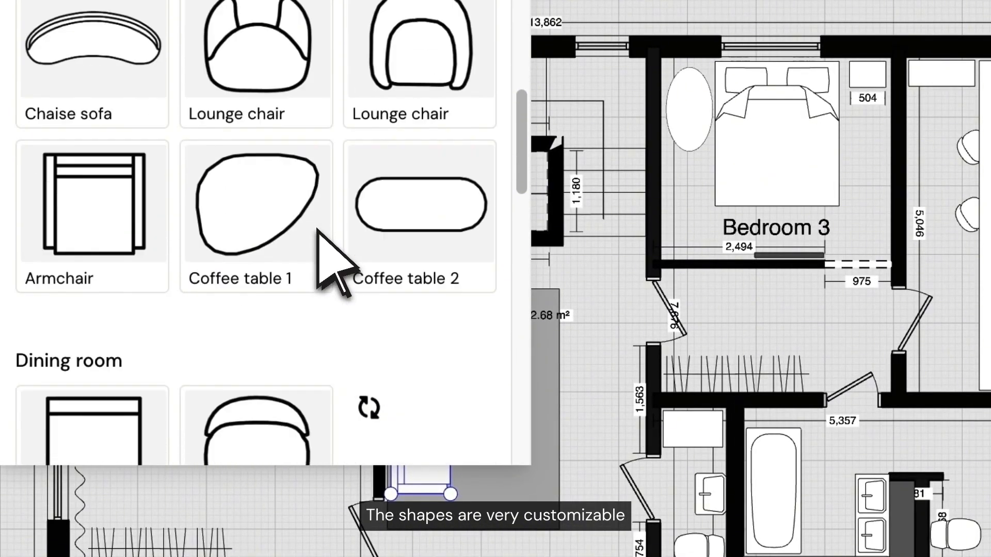
pyautogui.moveTo(432, 187); pyautogui.dragTo(497, 400)
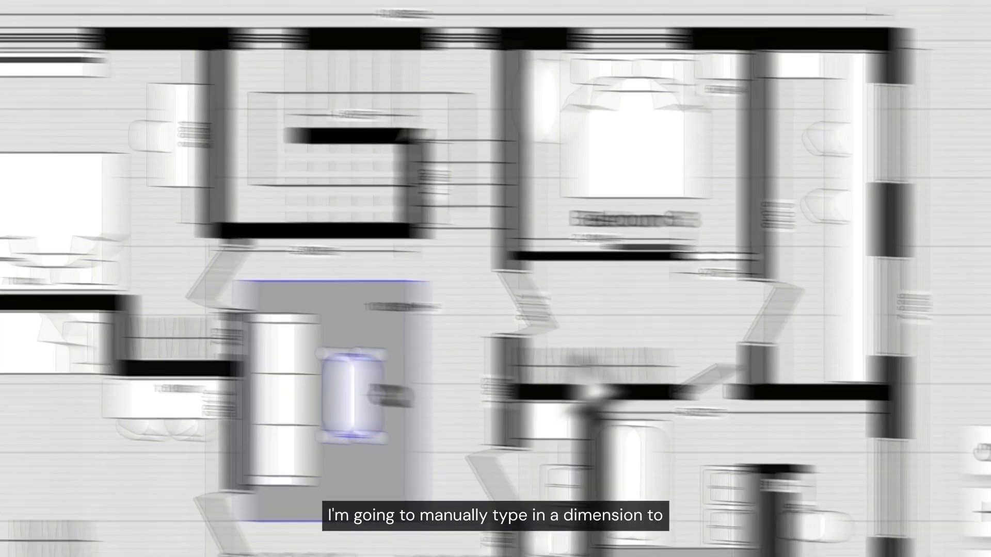
pyautogui.doubleClick(713, 212)
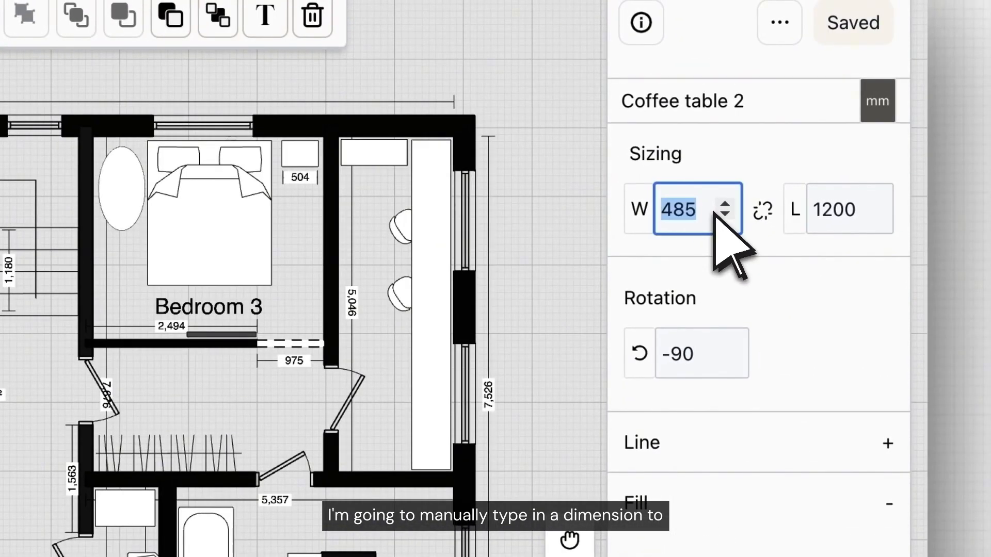
pyautogui.write('600')
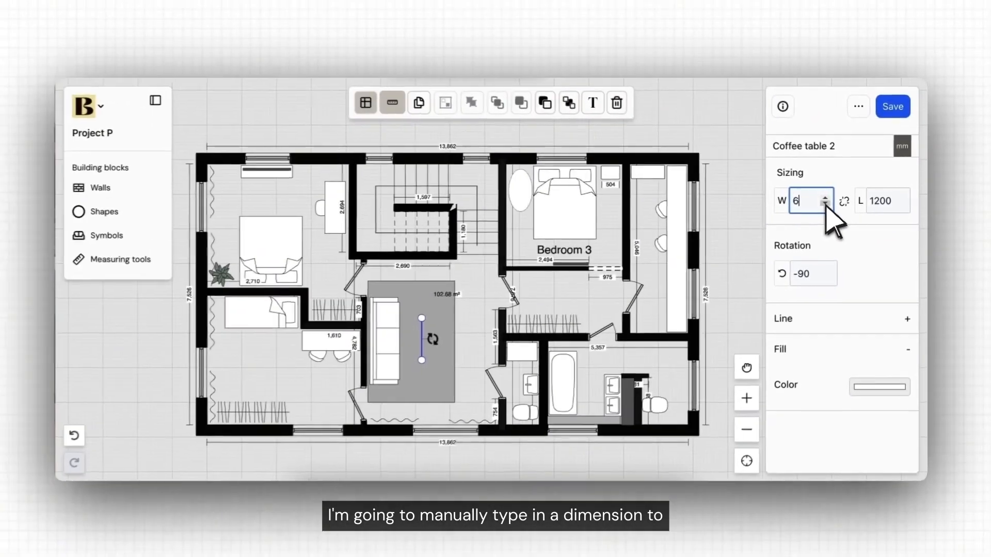
pyautogui.write('1500')
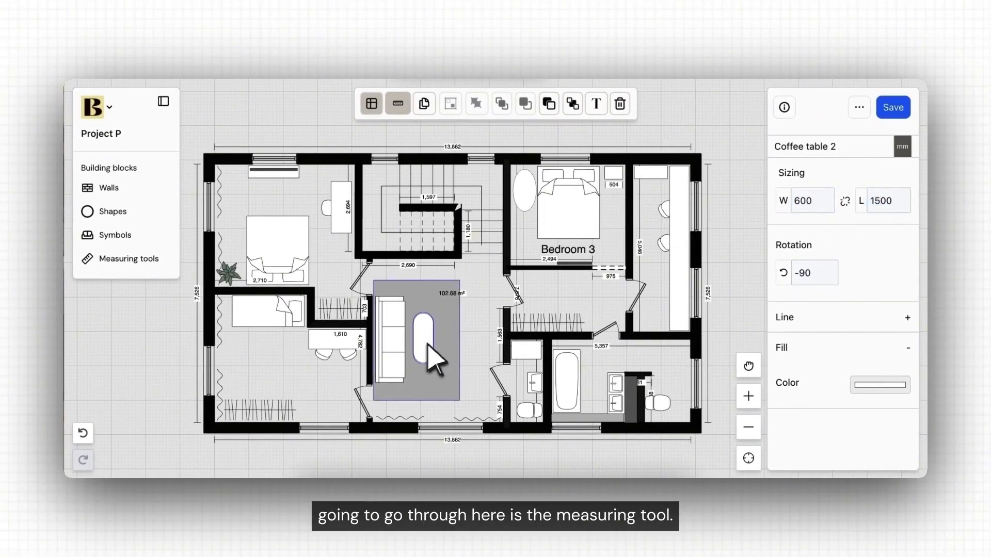
# Step: Measure the area of the room directly below Bedroom 3 by outlining its four corners with the Measure area tool
pyautogui.click(147, 259)
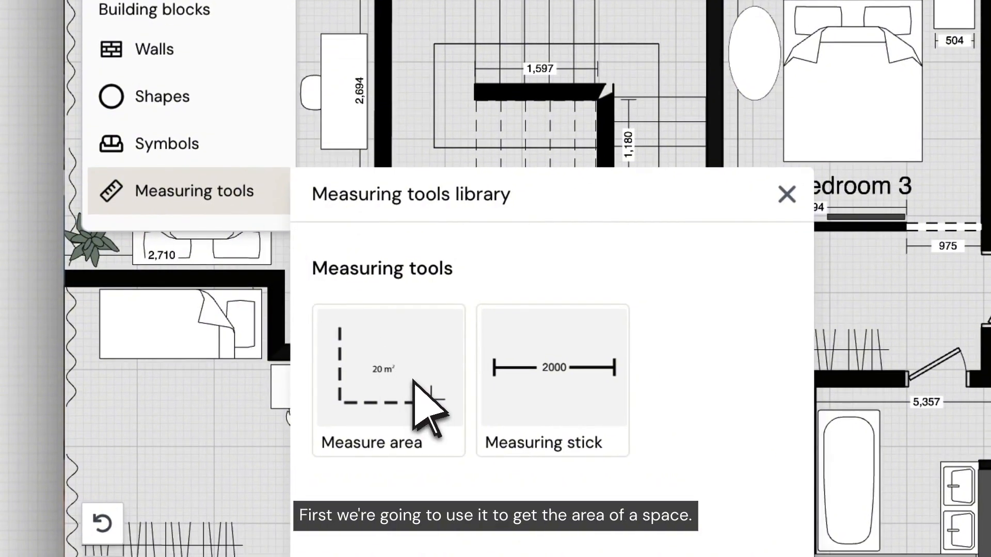
pyautogui.click(238, 355)
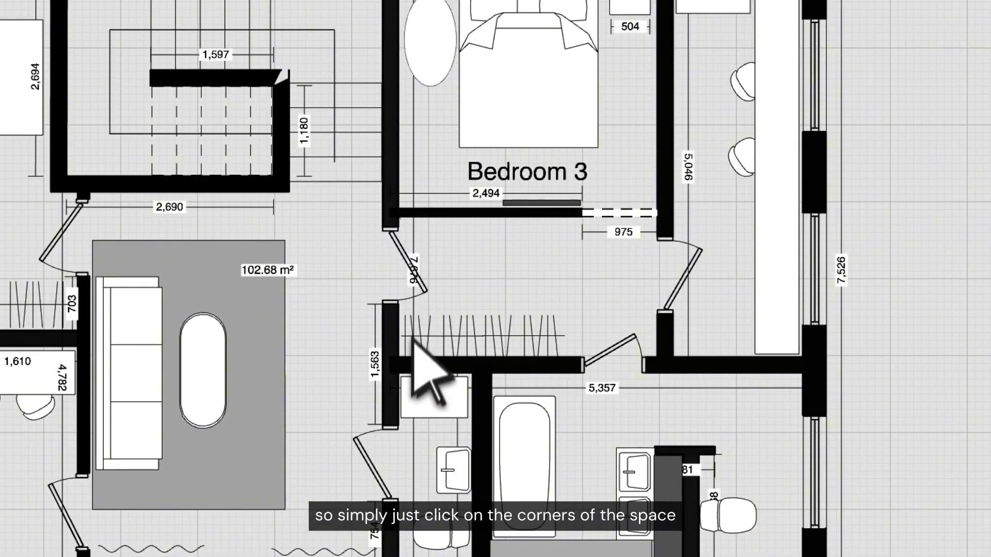
pyautogui.click(408, 359)
pyautogui.click(654, 360)
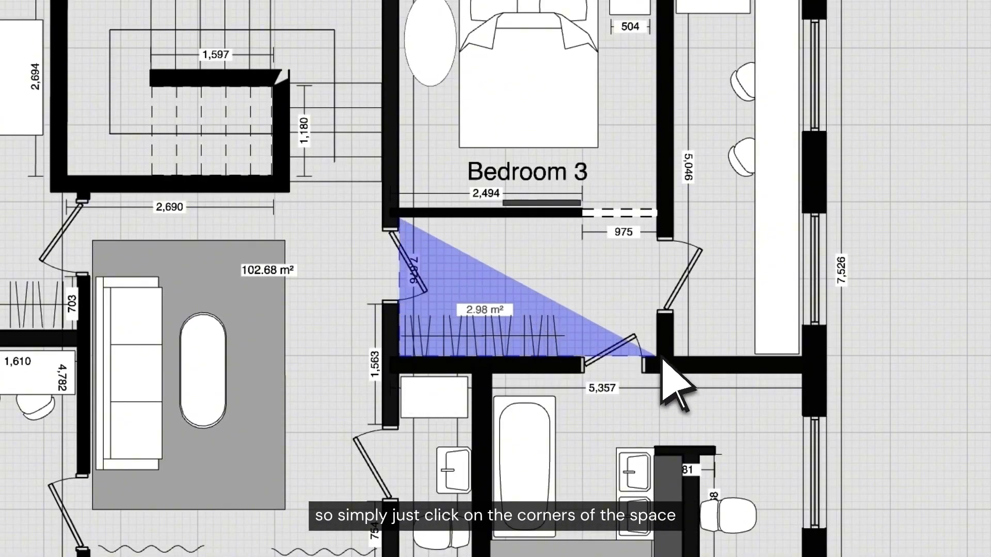
pyautogui.click(658, 217)
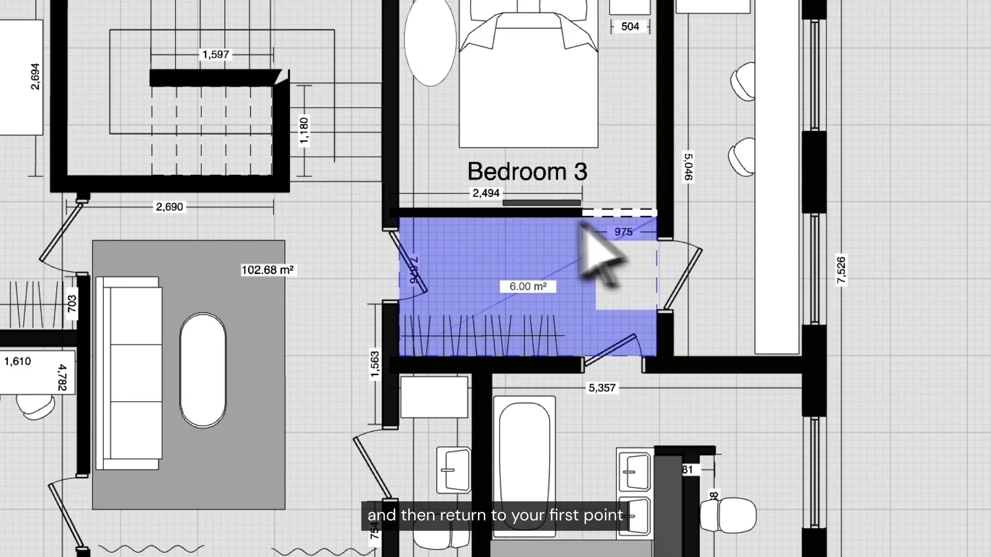
pyautogui.click(403, 218)
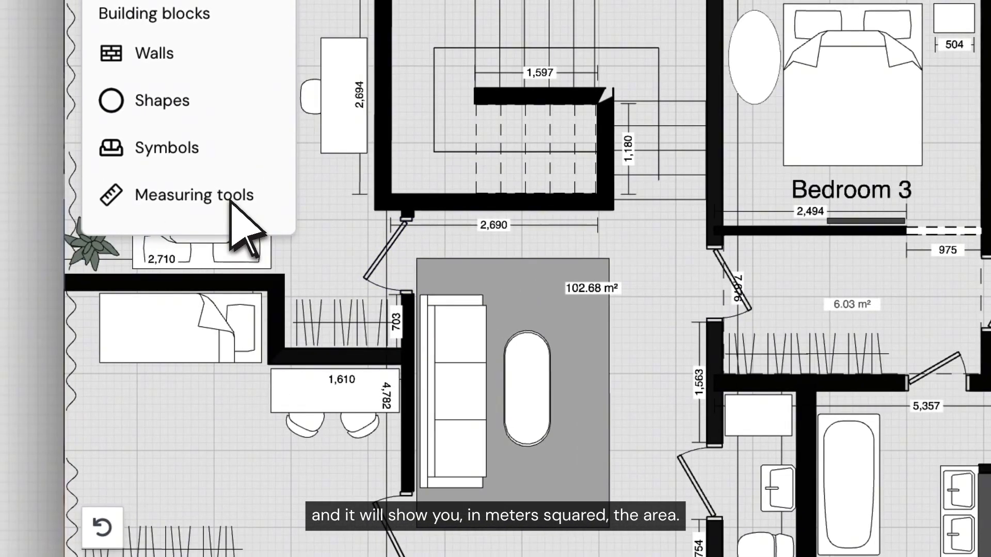
# Step: Measure the gap between the stair enclosure's lower right corner and Bedroom 3's left wall with the Measuring stick
pyautogui.click(227, 209)
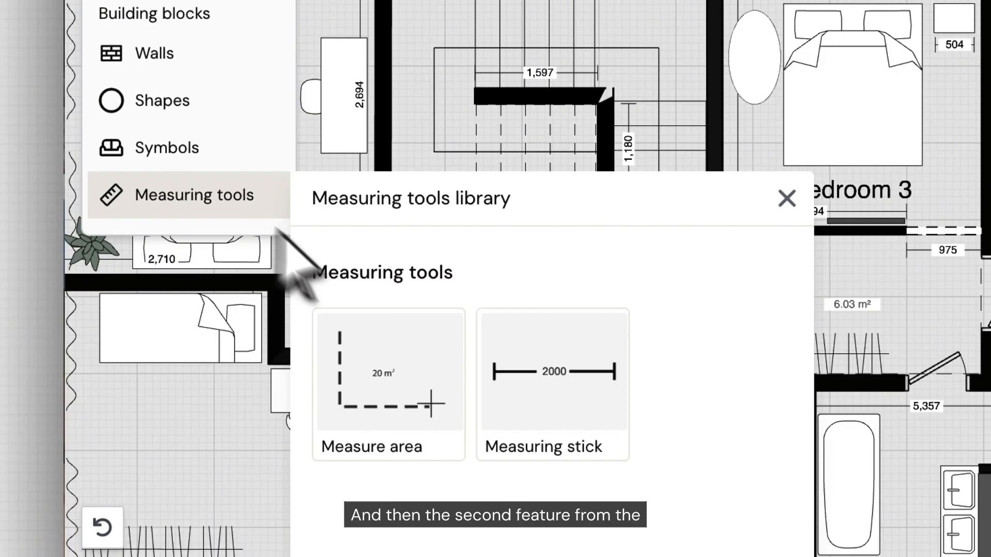
pyautogui.click(561, 373)
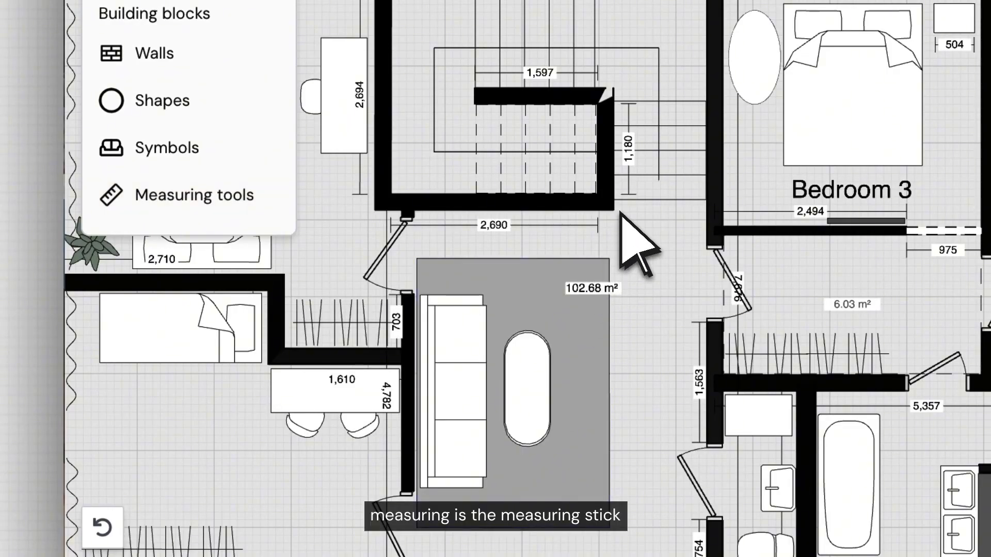
pyautogui.moveTo(615, 211); pyautogui.dragTo(707, 210)
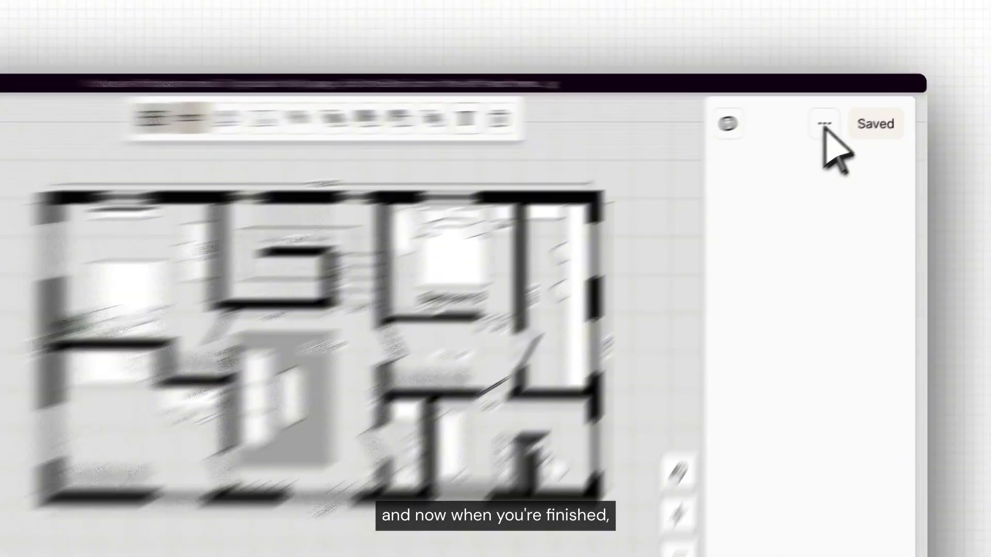
# Step: Add the whole floor plan, framed in Desktop format, to the Project P presentation
pyautogui.click(852, 115)
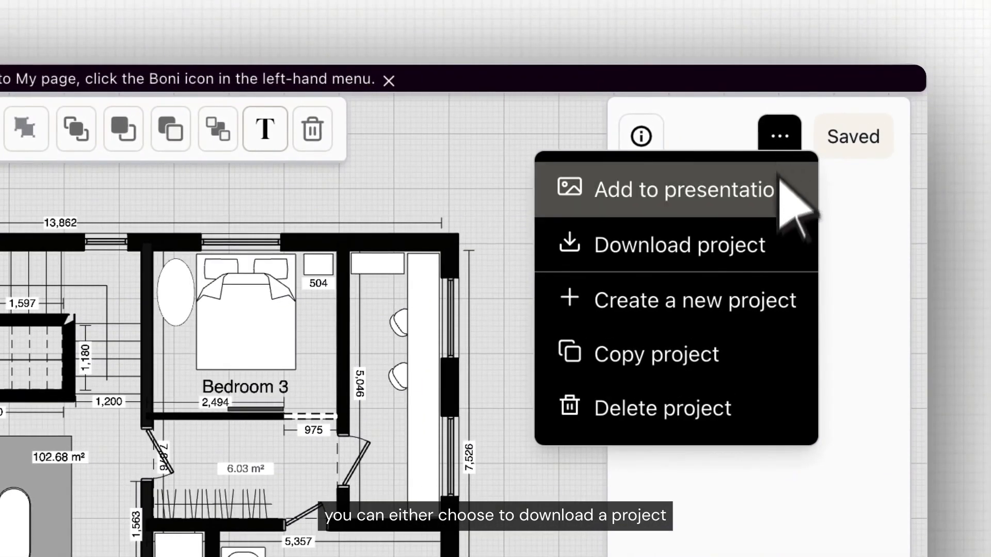
pyautogui.click(783, 207)
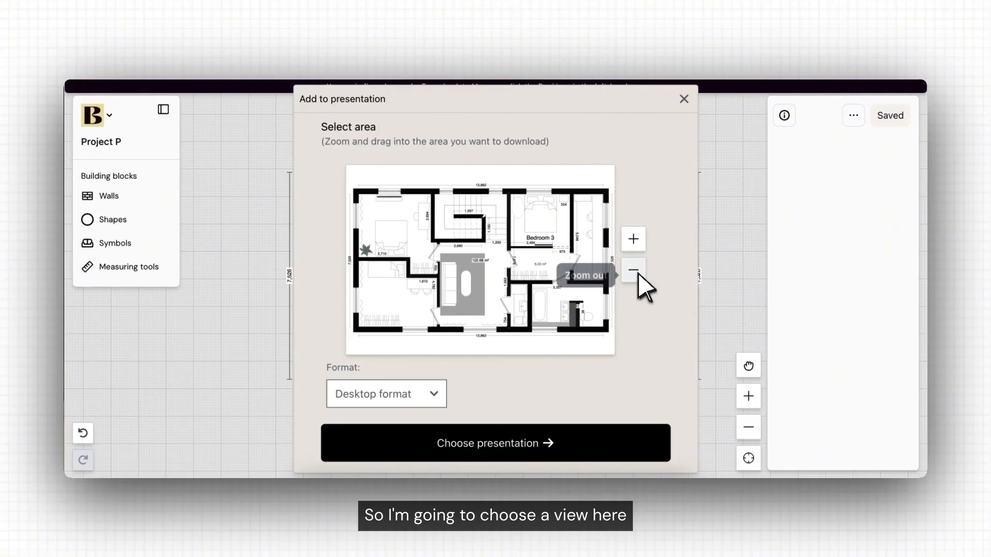
pyautogui.click(639, 275)
pyautogui.click(548, 450)
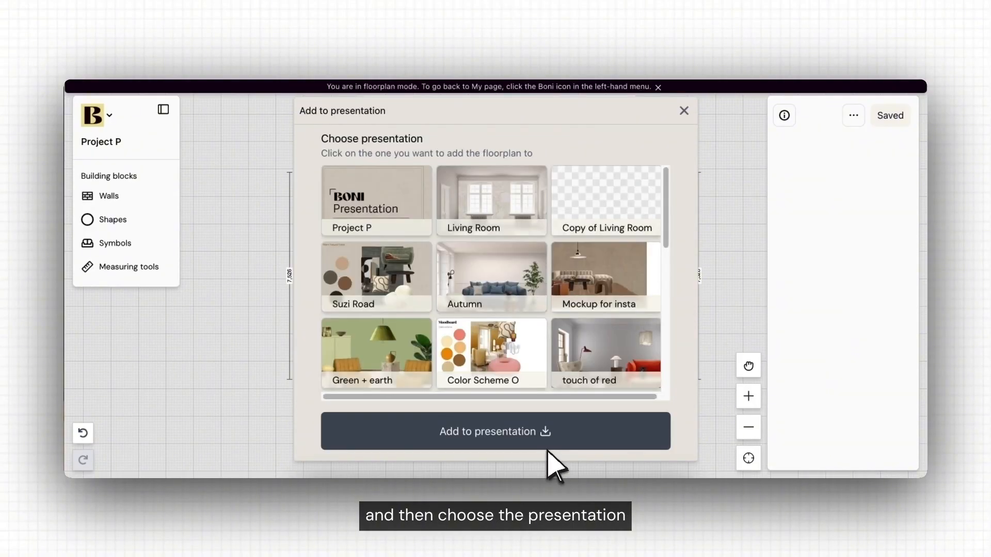
pyautogui.click(417, 202)
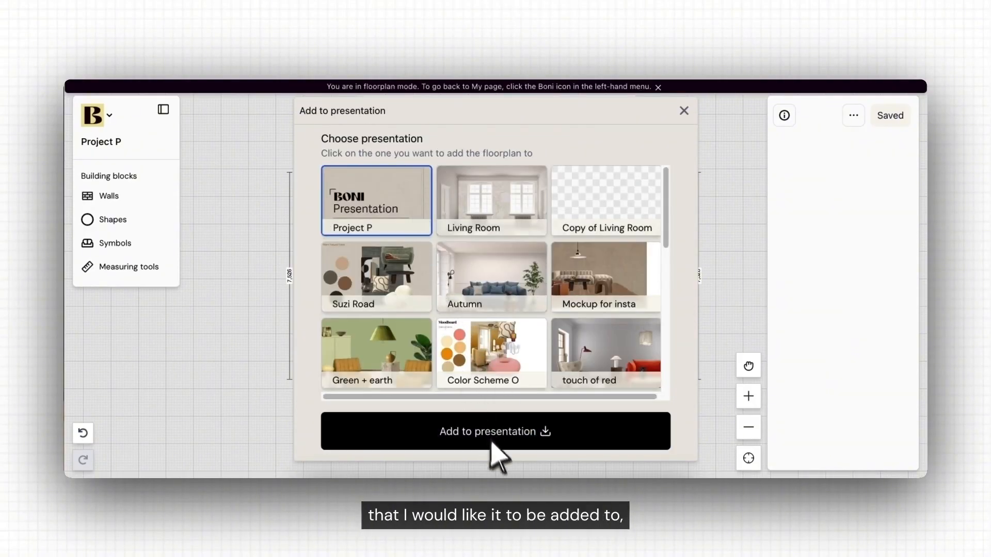
pyautogui.click(496, 445)
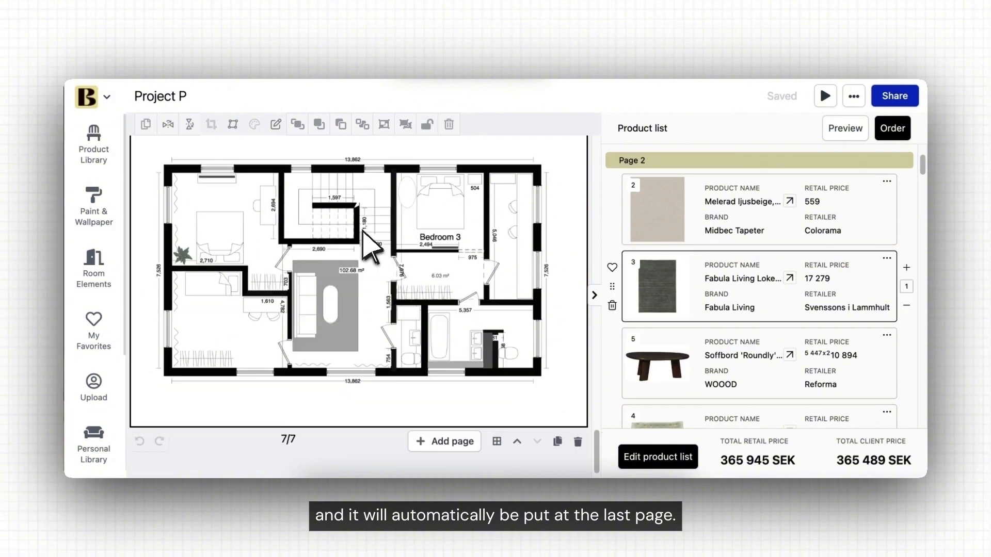
# Step: Add a blank page to the presentation and import the kitchen photos from Finder's Client images folder onto it
pyautogui.click(439, 431)
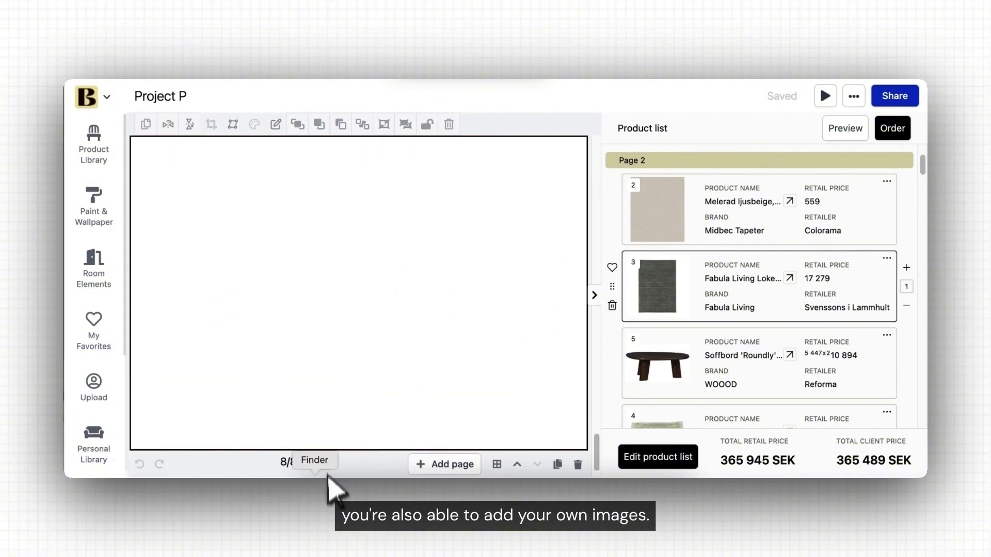
pyautogui.click(328, 476)
pyautogui.click(459, 278)
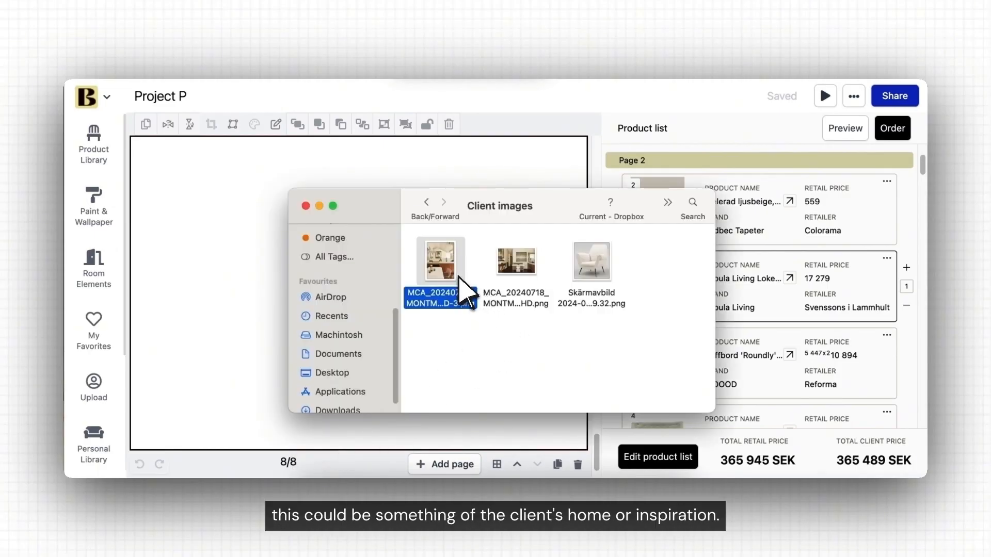
pyautogui.moveTo(437, 266); pyautogui.dragTo(232, 239)
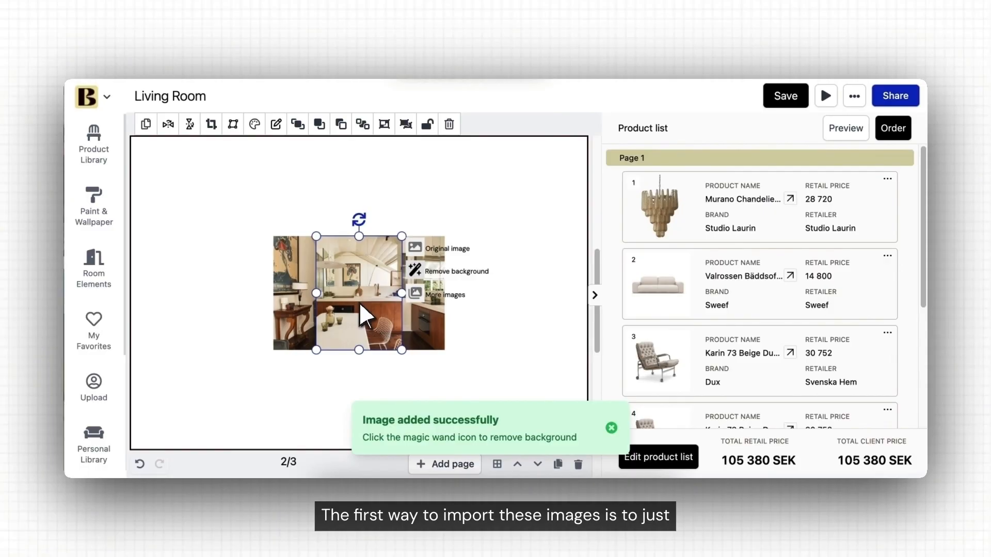
# Step: Enlarge the upright kitchen photo in the page's upper left and the landscape dining photo beside it, aligning their top edges
pyautogui.moveTo(358, 302); pyautogui.dragTo(196, 226)
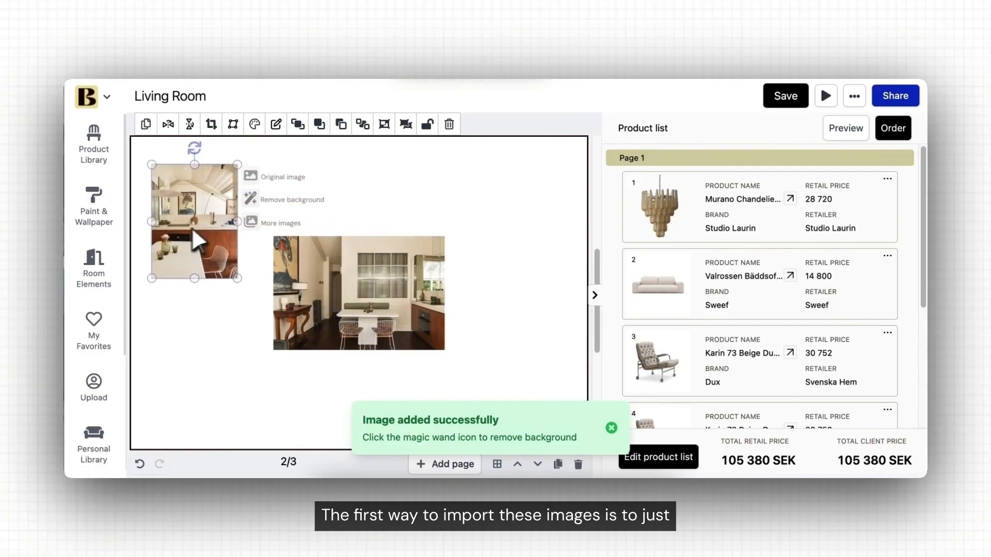
pyautogui.moveTo(240, 275); pyautogui.dragTo(315, 373)
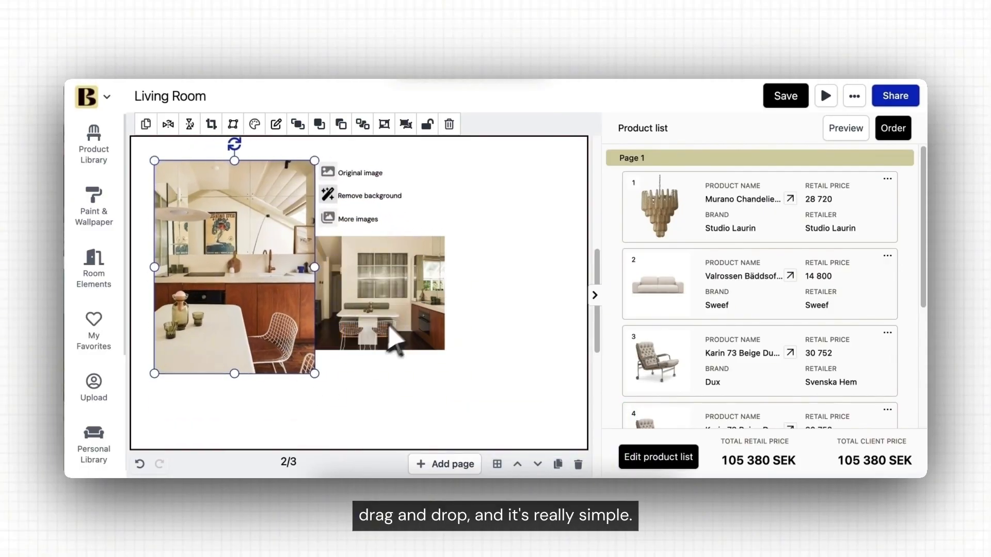
pyautogui.moveTo(376, 346); pyautogui.dragTo(421, 266)
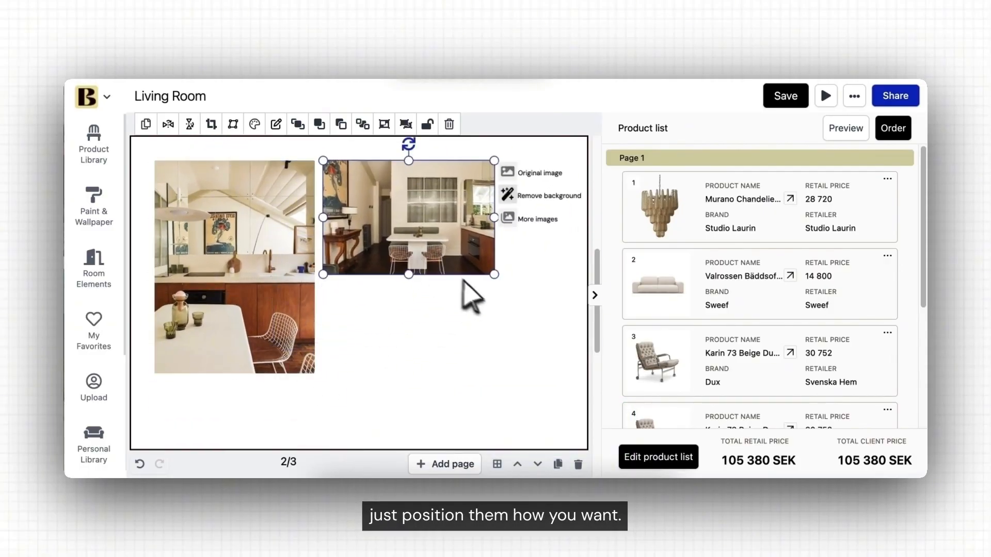
pyautogui.moveTo(496, 275); pyautogui.dragTo(557, 340)
pyautogui.click(558, 340)
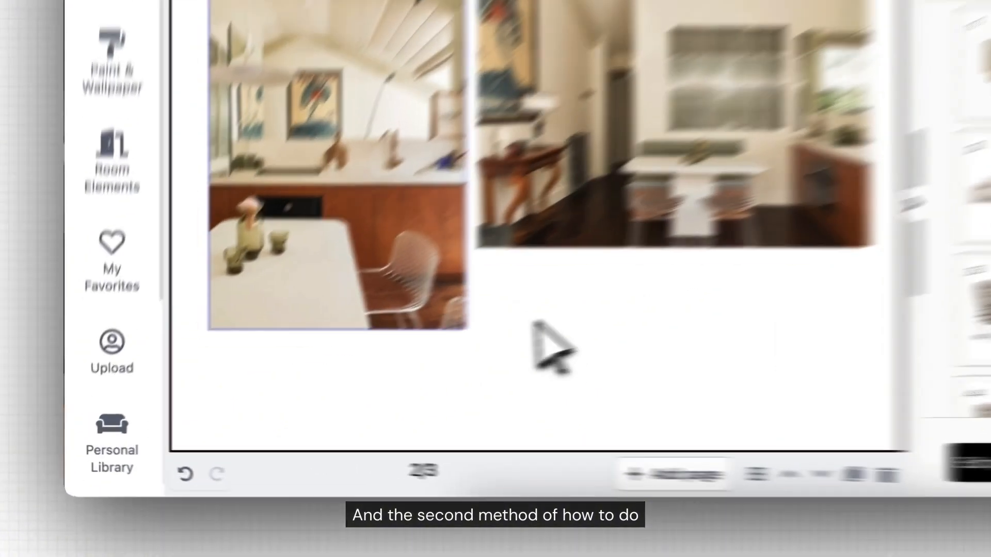
# Step: Upload the cream armchair image to the personal uploads with its background removed
pyautogui.click(158, 307)
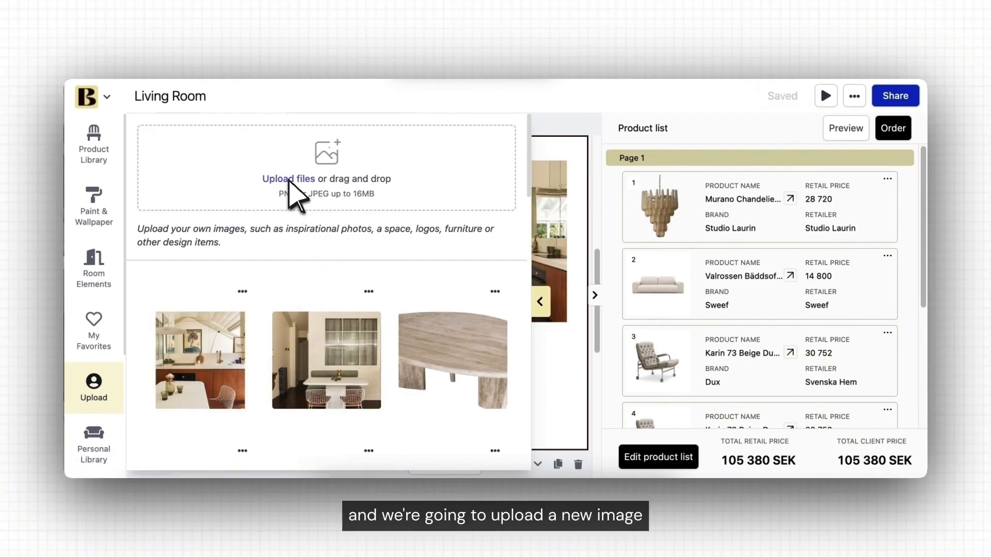
pyautogui.click(292, 179)
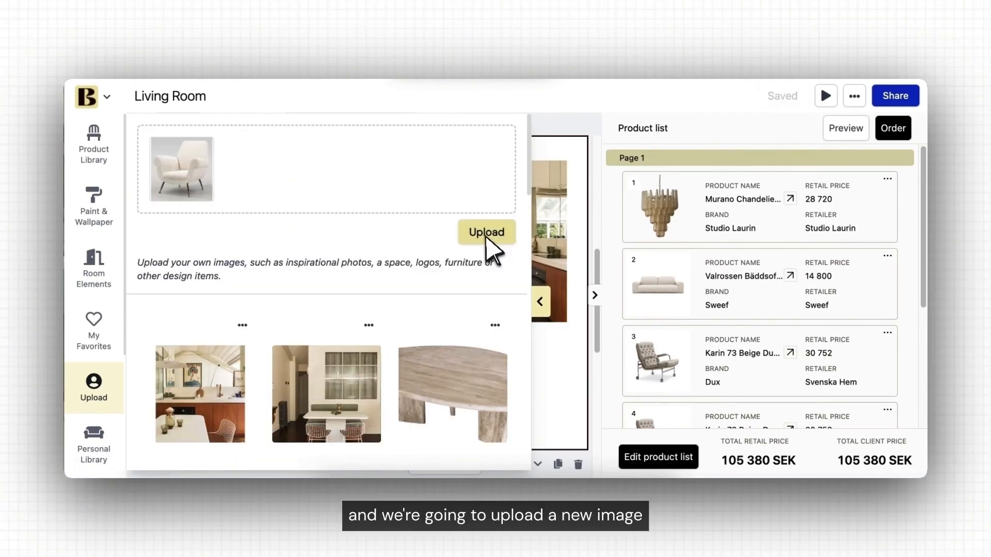
pyautogui.click(484, 235)
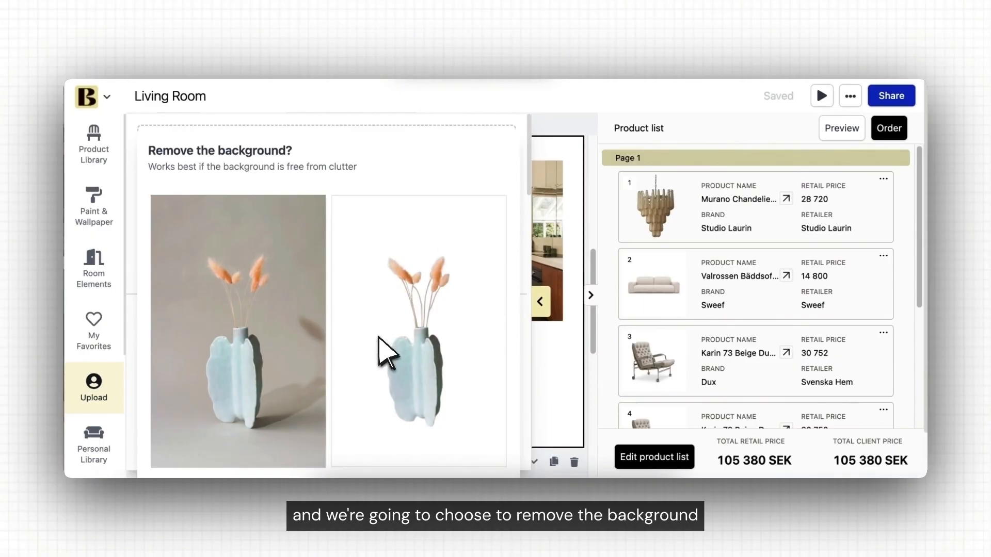
pyautogui.scroll(-2, 388, 356)
pyautogui.click(469, 462)
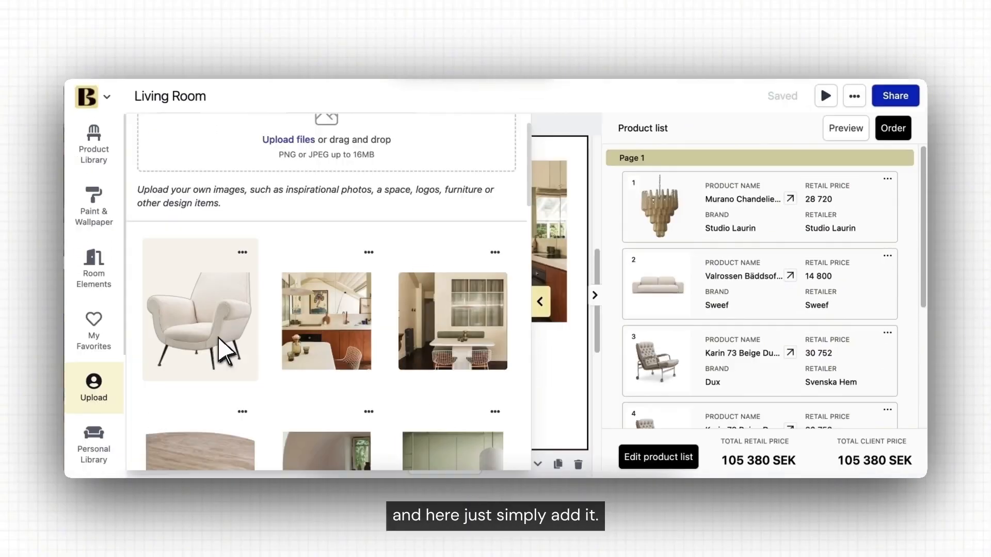
# Step: Place the uploaded armchair on the page, enlarge it, and position it overlapping the lower part of the landscape photo
pyautogui.click(541, 305)
pyautogui.moveTo(386, 297); pyautogui.dragTo(526, 383)
pyautogui.moveTo(445, 324); pyautogui.dragTo(387, 262)
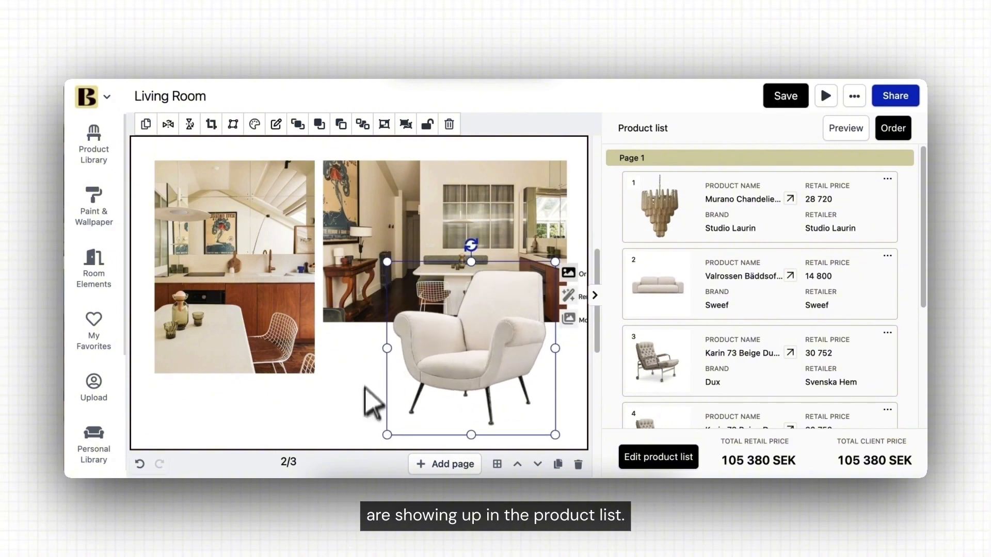
pyautogui.click(365, 385)
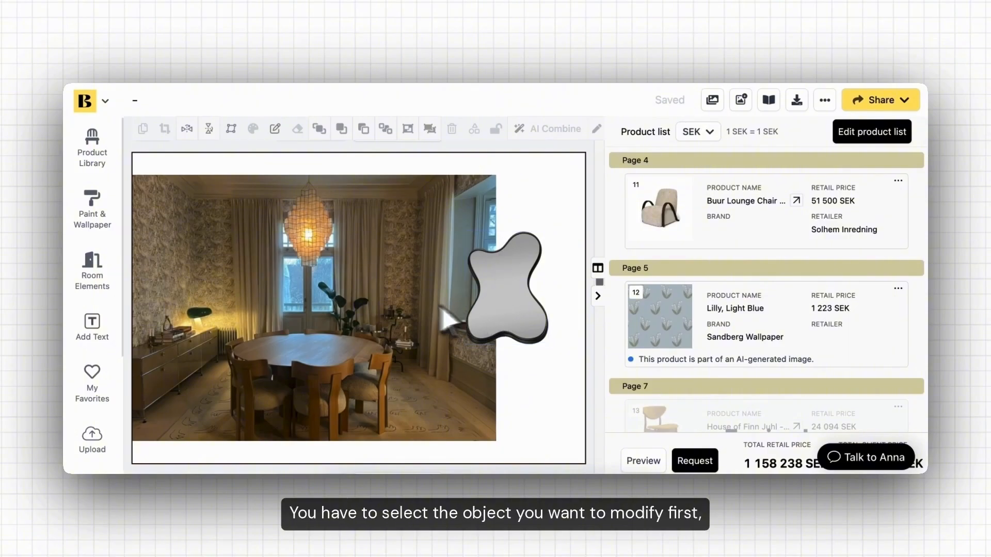
# Step: Combine the dining room image and the mirror with AI Combine, using the prompt "put the mirror on the wall on the left at eye level"
pyautogui.click(406, 316)
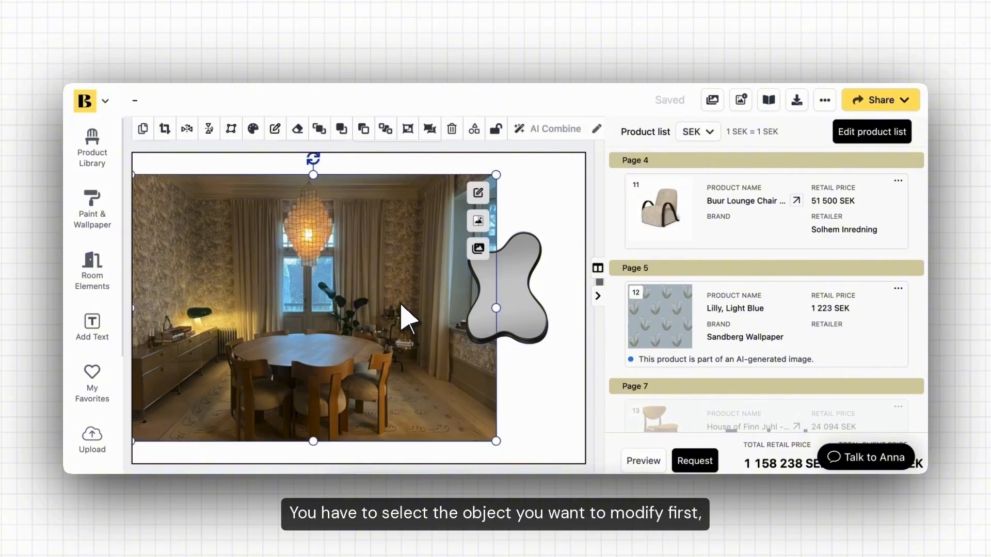
pyautogui.keyDown('shift'); pyautogui.click(532, 328); pyautogui.keyUp('shift')
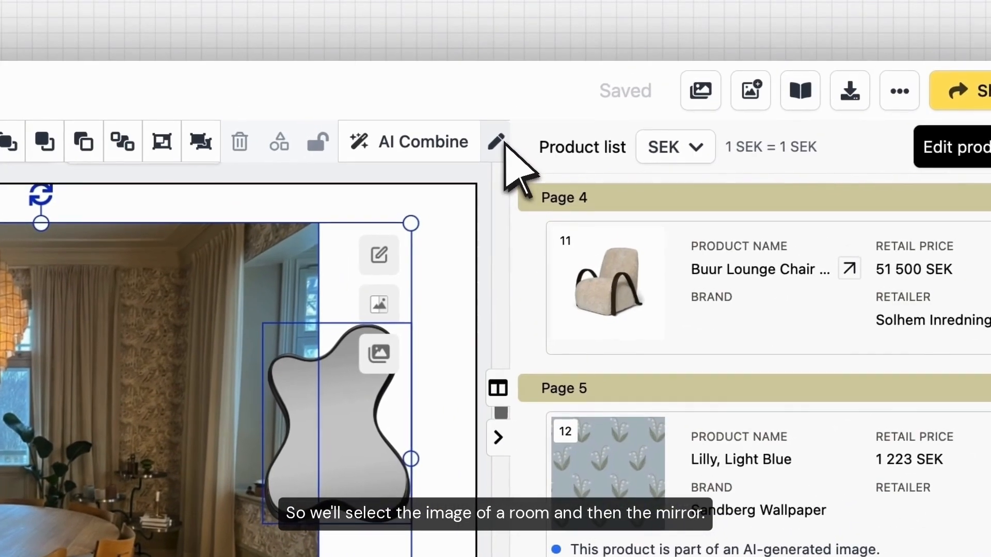
pyautogui.click(552, 94)
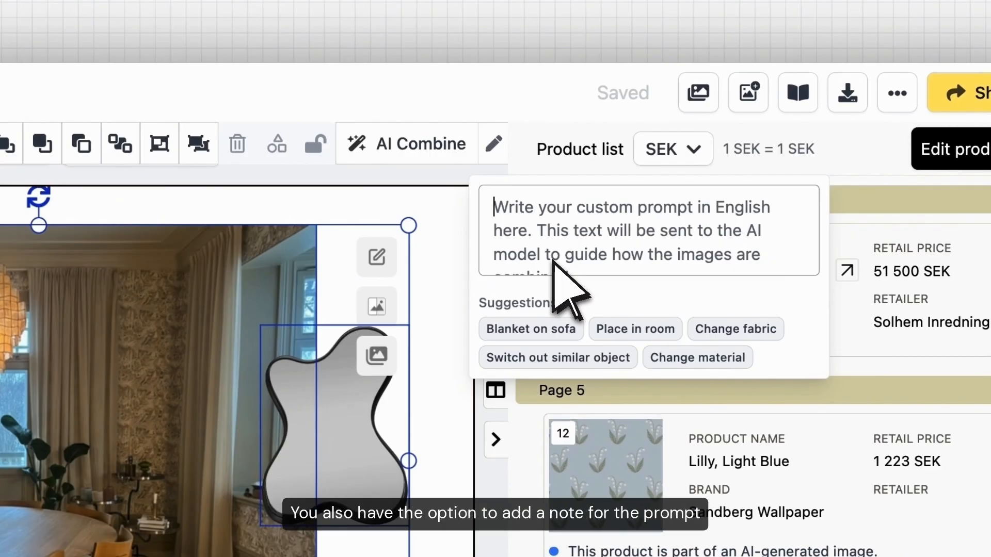
pyautogui.write('`put the mirror on the wall on the')
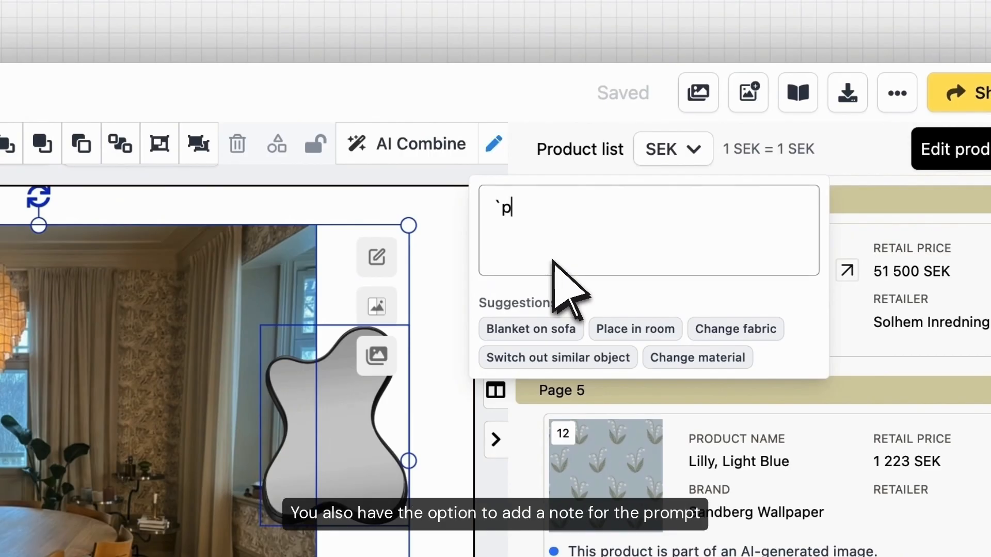
pyautogui.write(' left ')
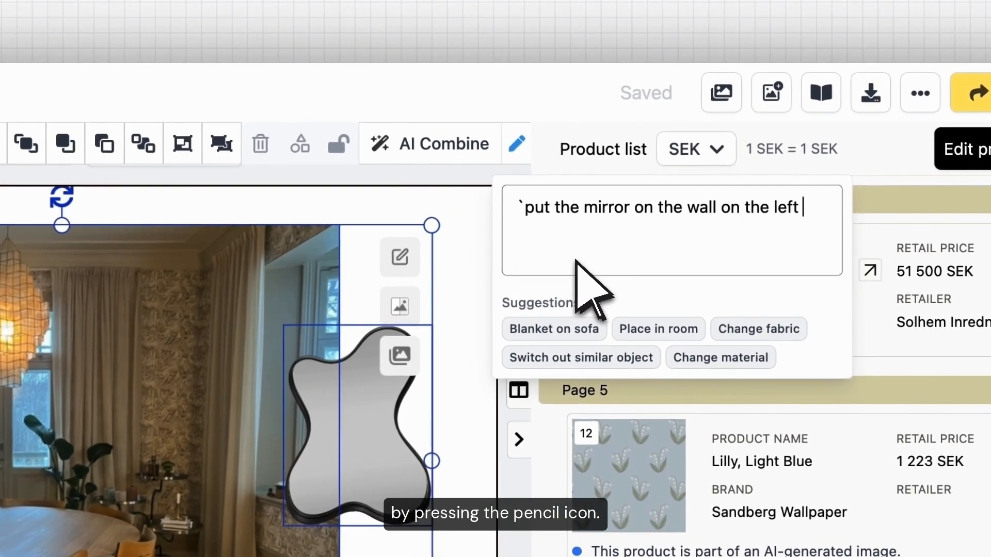
pyautogui.write('at eye level')
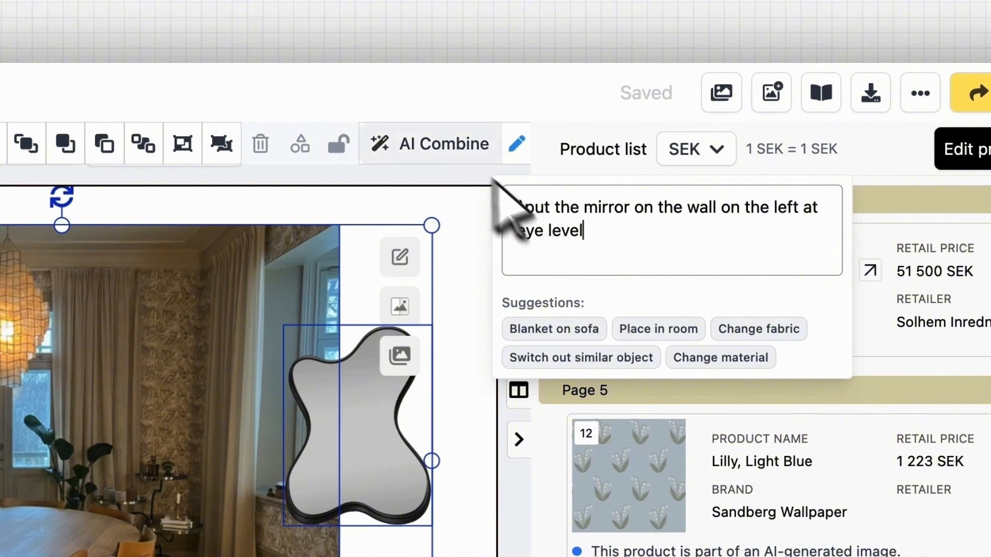
pyautogui.click(452, 147)
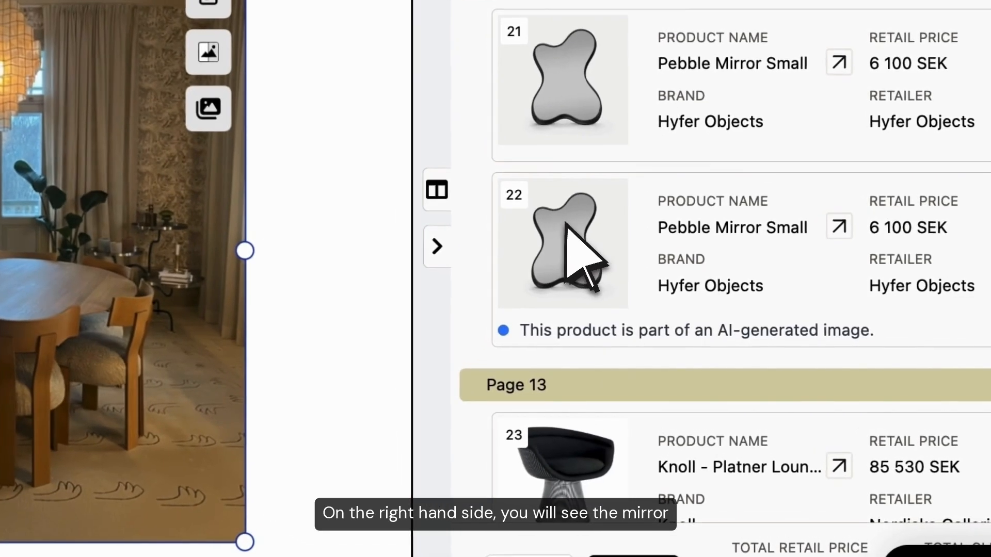
pyautogui.moveTo(596, 326)
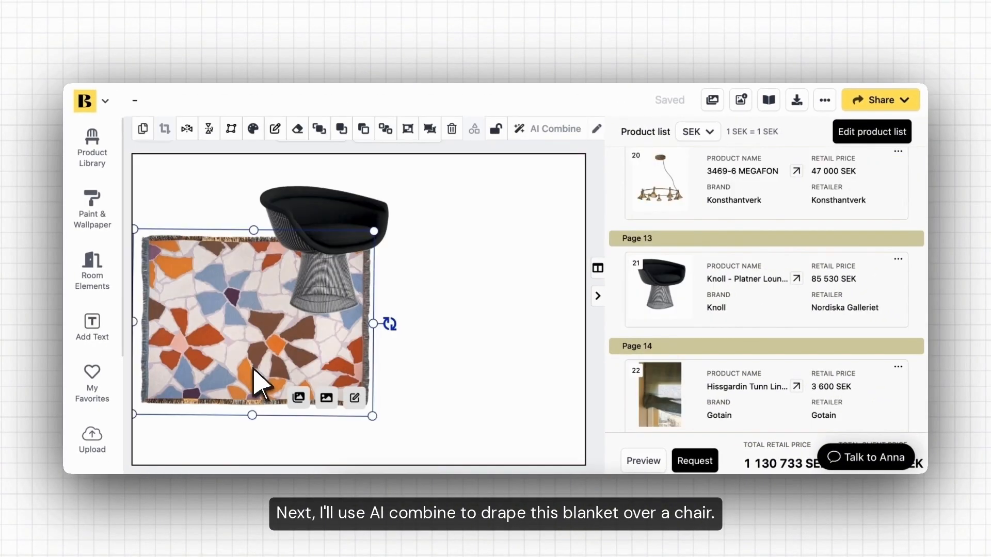
# Step: Merge the patterned blanket and black lounge chair with AI Combine, and place the result without its background to the right of the originals
pyautogui.keyDown('shift'); pyautogui.click(327, 217); pyautogui.keyUp('shift')
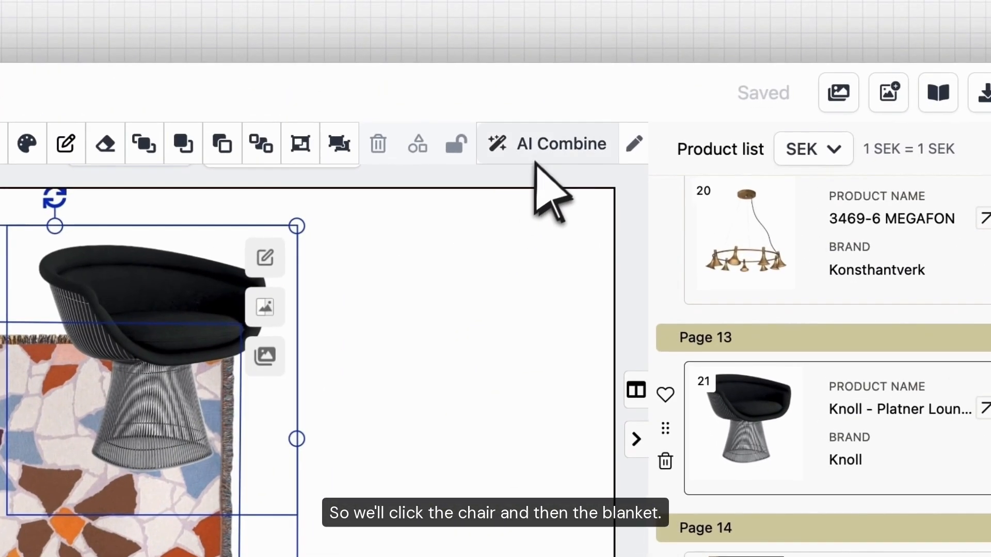
pyautogui.click(541, 155)
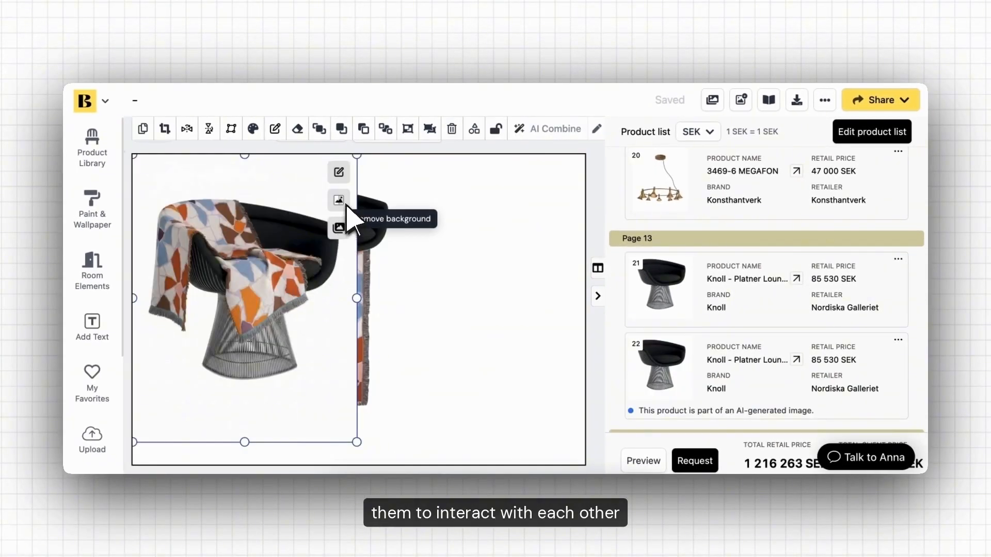
pyautogui.hotkey('ctrl', 'z')
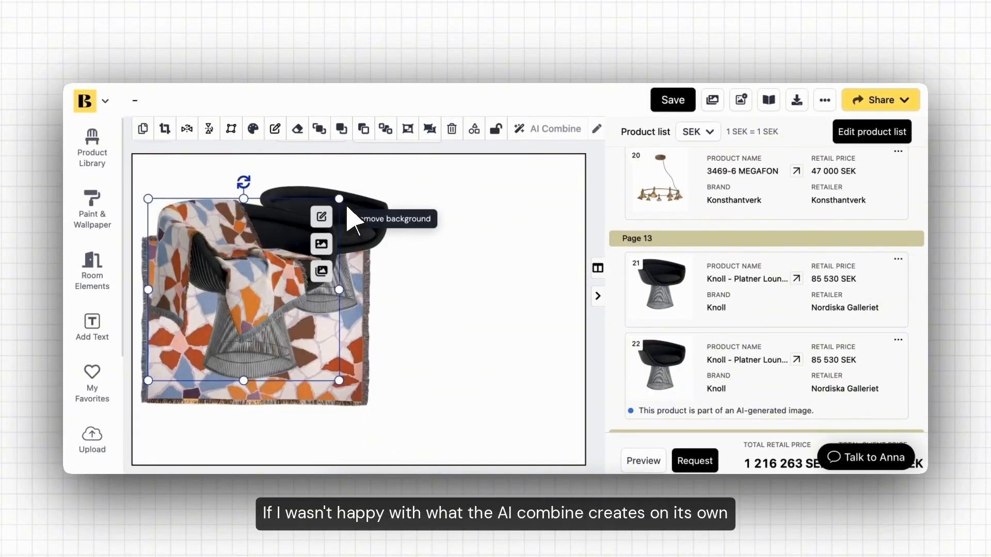
pyautogui.moveTo(246, 271); pyautogui.dragTo(476, 338)
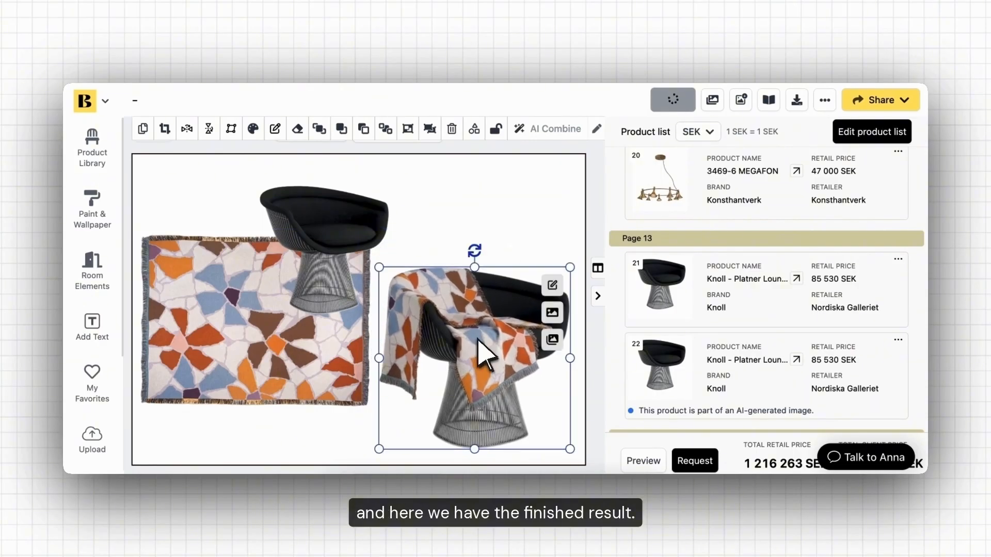
pyautogui.click(542, 230)
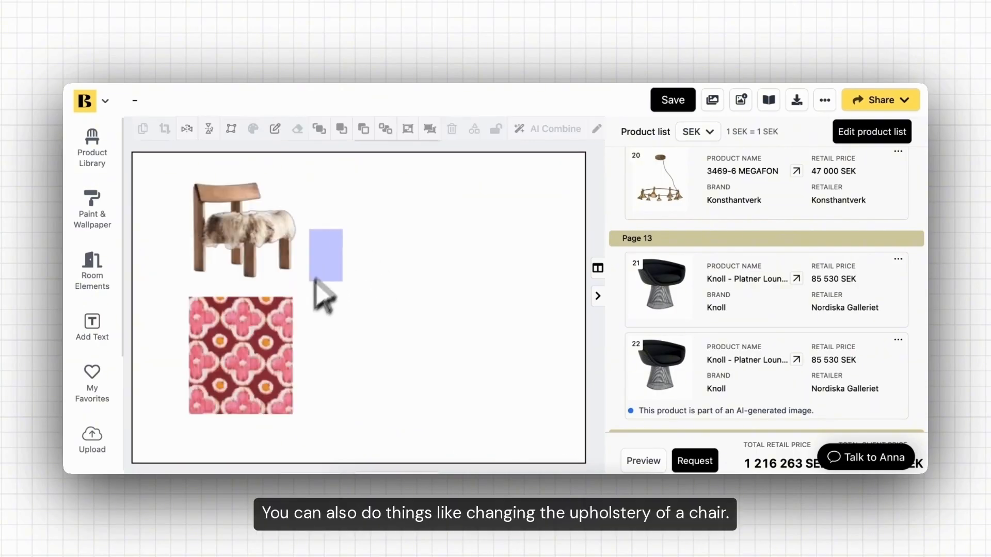
# Step: Combine the wooden chair and the pink patterned fabric with AI Combine, using the suggested "Change fabric" prompt
pyautogui.moveTo(314, 279); pyautogui.dragTo(272, 353)
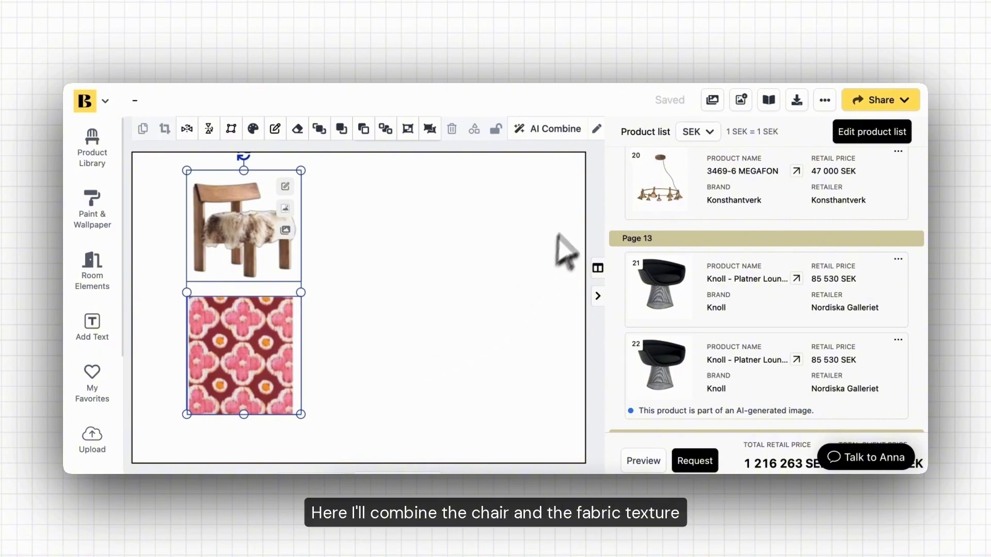
pyautogui.click(596, 128)
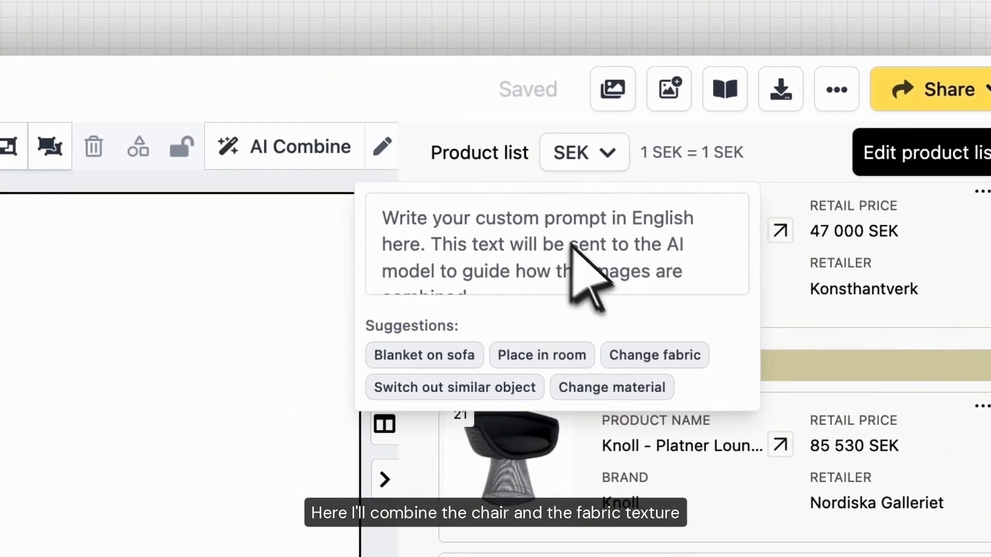
pyautogui.click(658, 362)
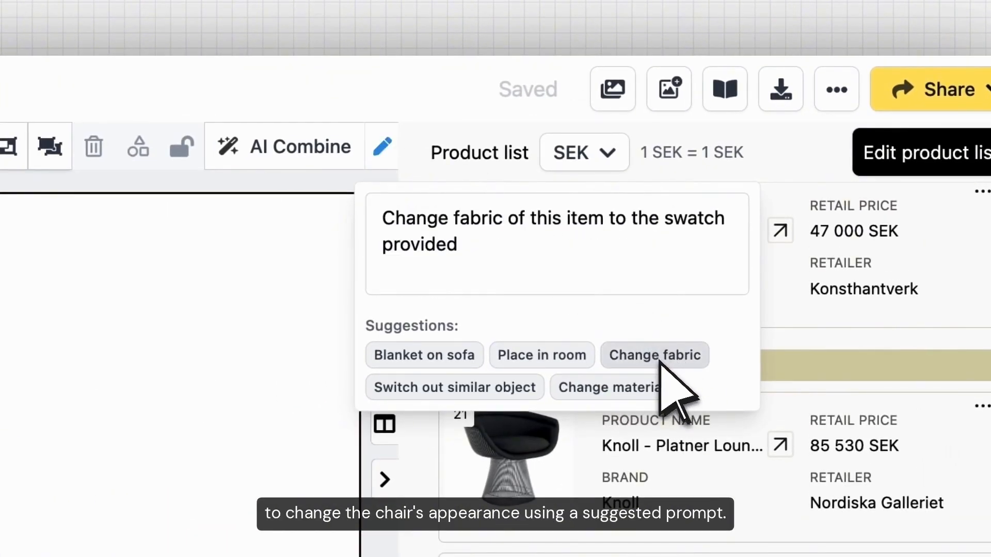
pyautogui.click(345, 150)
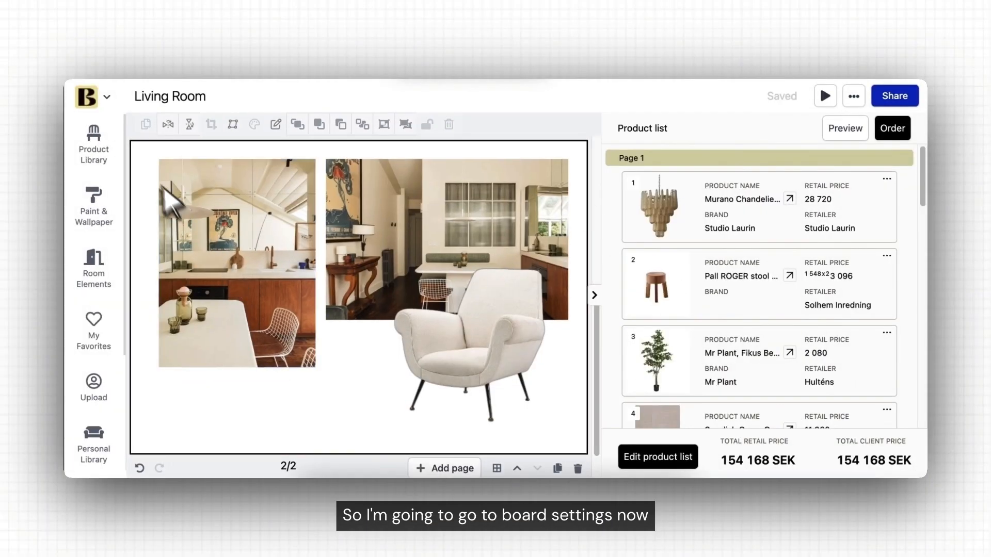
# Step: Leave the project for the board settings and upload the BONI logo image to the page template
pyautogui.click(107, 98)
pyautogui.click(129, 141)
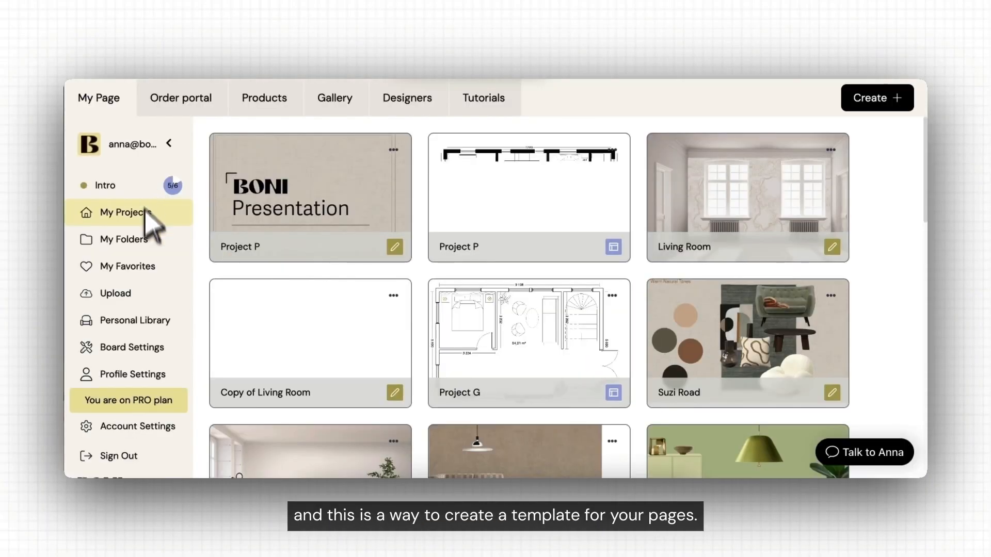
pyautogui.click(148, 351)
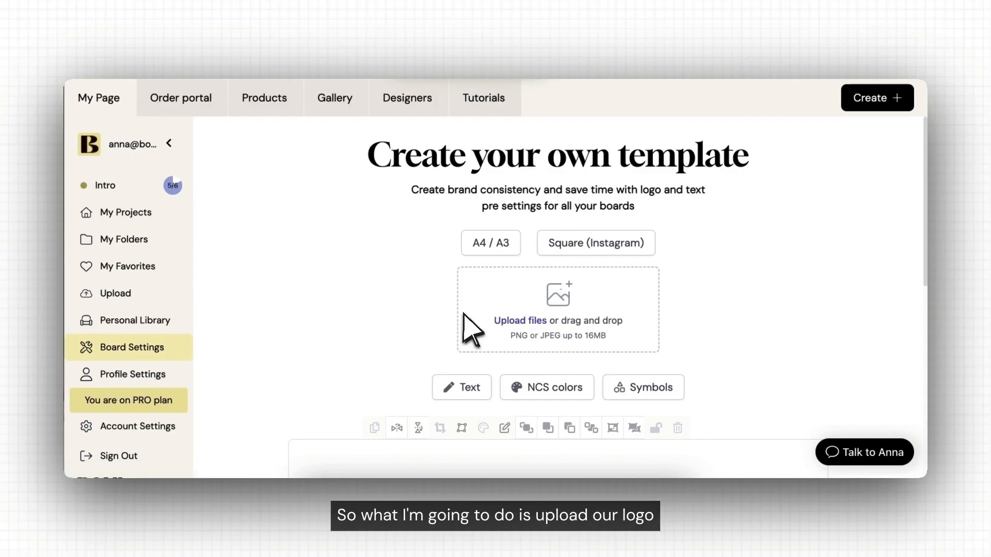
pyautogui.click(525, 324)
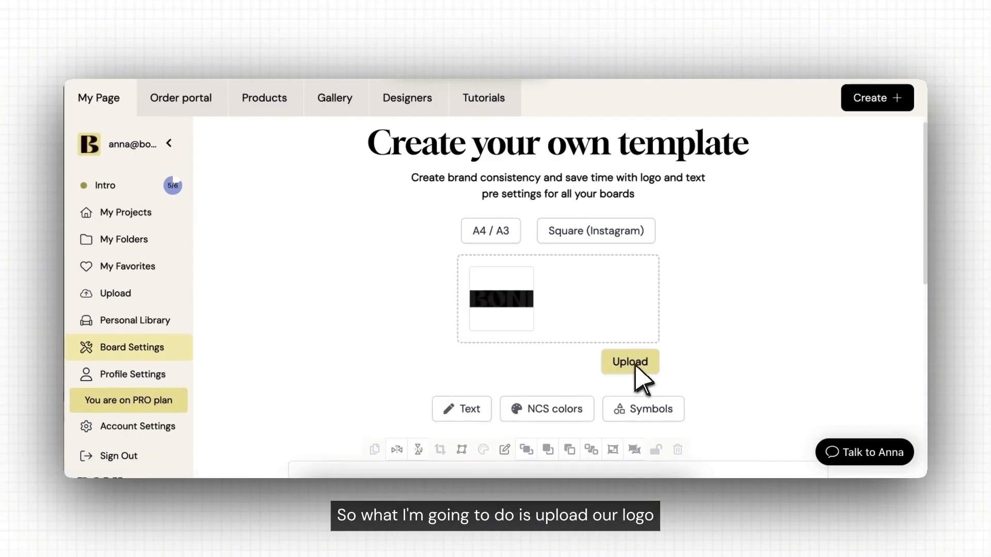
pyautogui.click(635, 361)
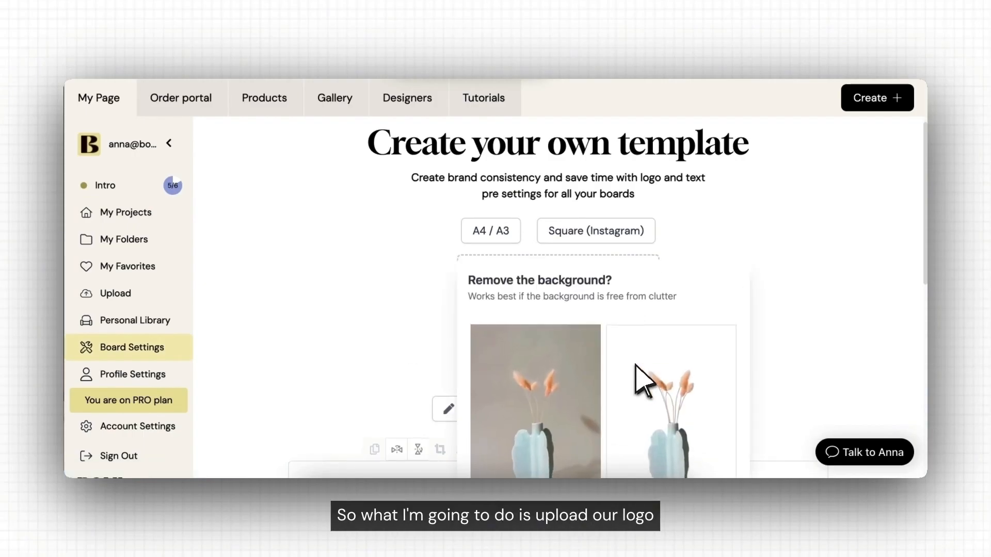
# Step: Shrink the logo, place it in the lower-right corner of the template page, and save the template
pyautogui.scroll(-3, 639, 376)
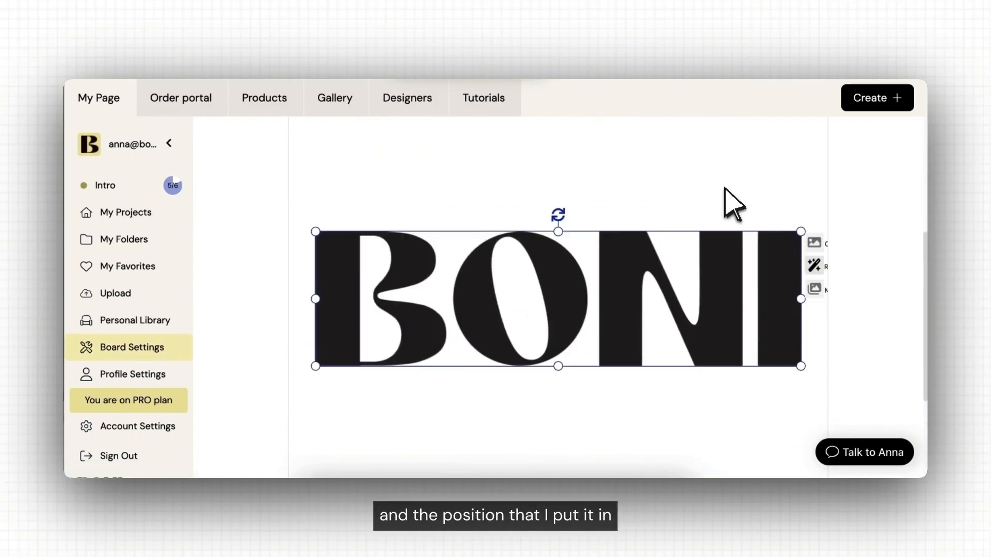
pyautogui.moveTo(321, 217); pyautogui.dragTo(730, 333)
pyautogui.scroll(-1, 731, 330)
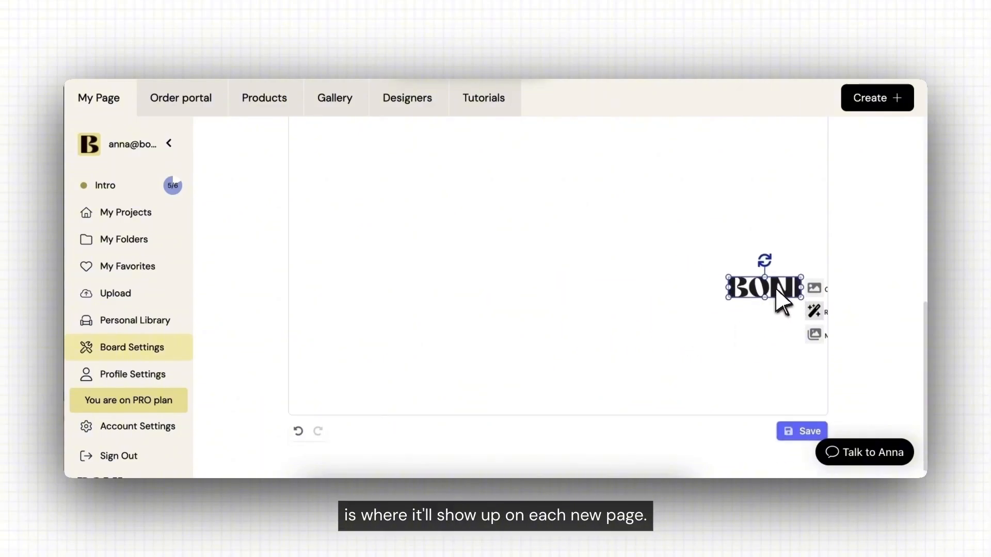
pyautogui.moveTo(775, 289); pyautogui.dragTo(777, 388)
pyautogui.scroll(-1, 779, 367)
pyautogui.click(803, 416)
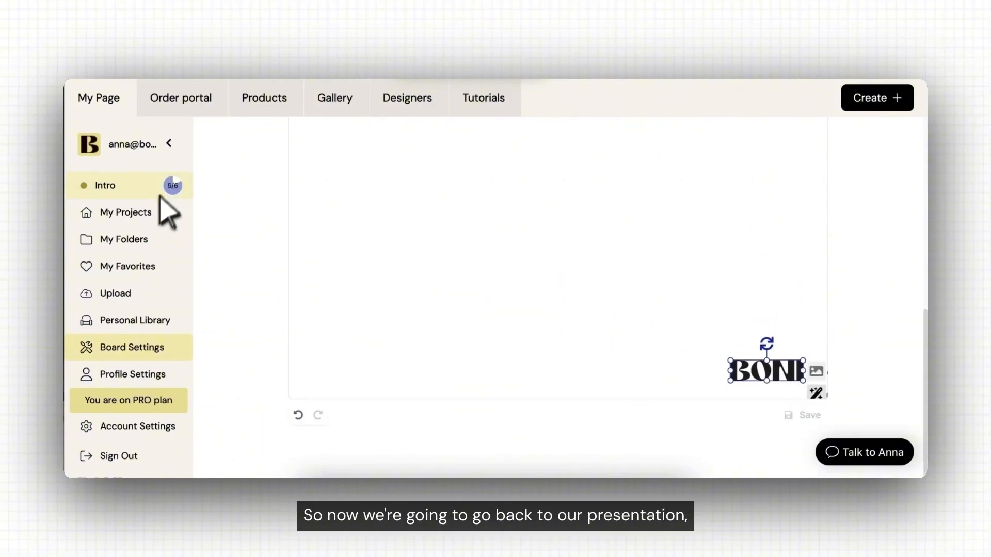
# Step: Return to the presentation project from the project overview and add a new page after the floor plan page
pyautogui.click(155, 212)
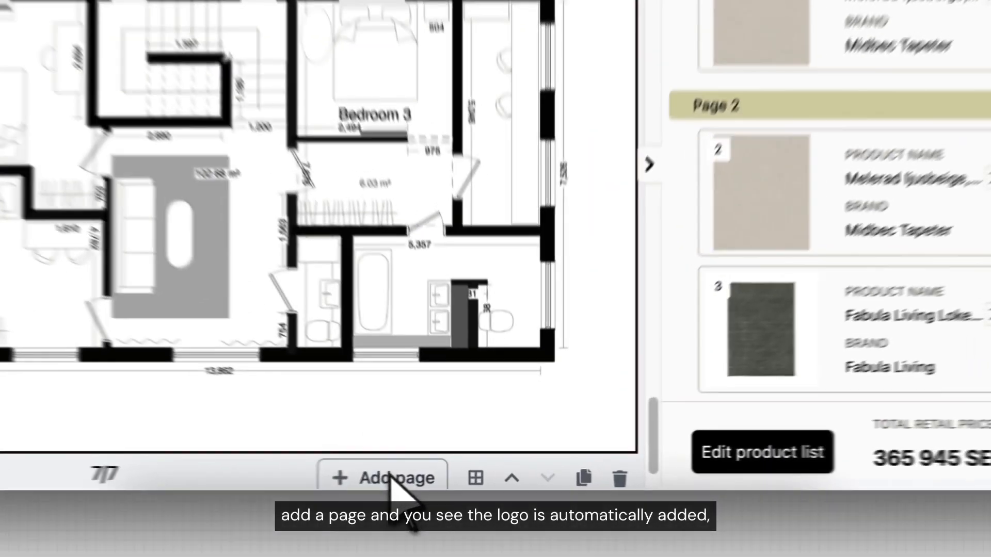
pyautogui.click(448, 426)
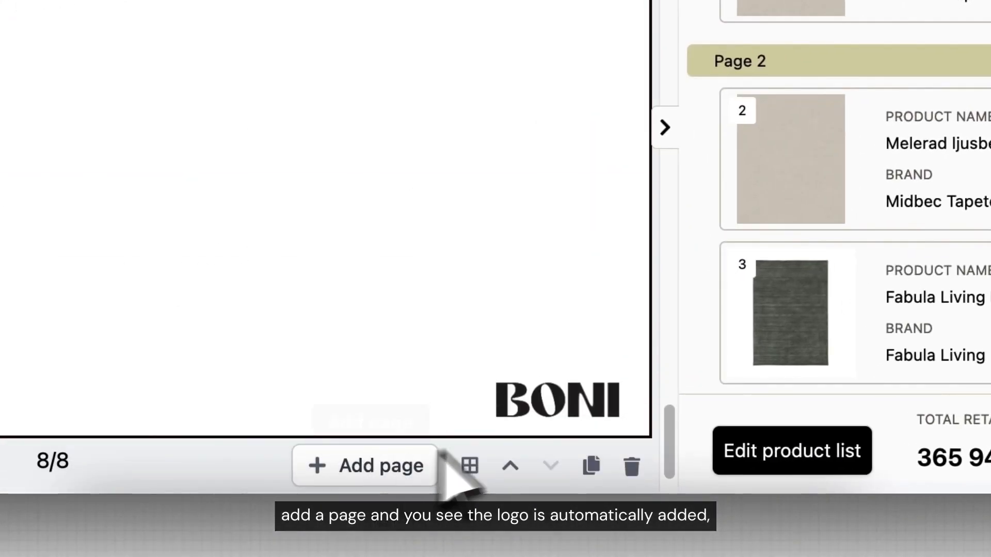
pyautogui.click(545, 413)
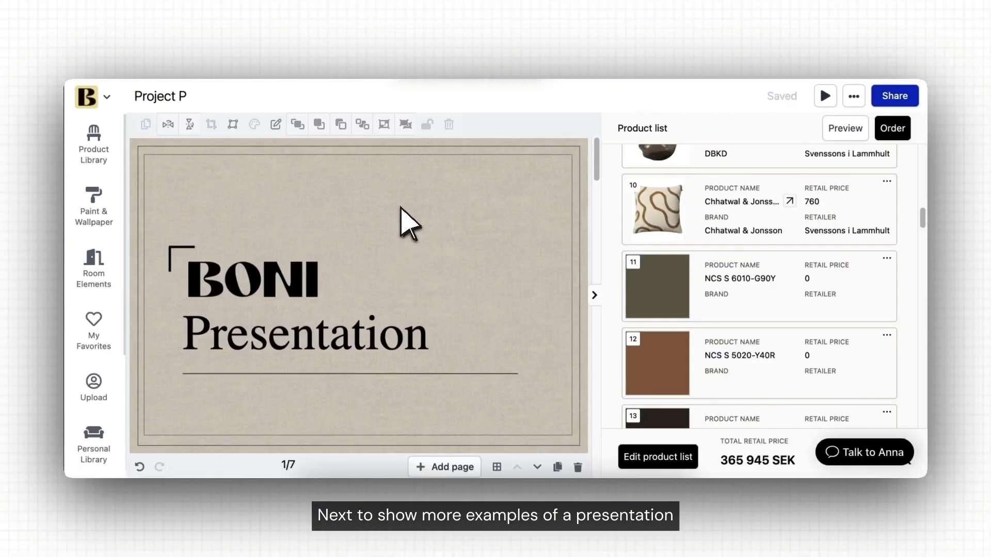
# Step: Find the NCS color 2010-y40 and add swatch S 2010-Y40R to the "Warm Natural Tones" page of Project P
pyautogui.scroll(-5, 402, 222)
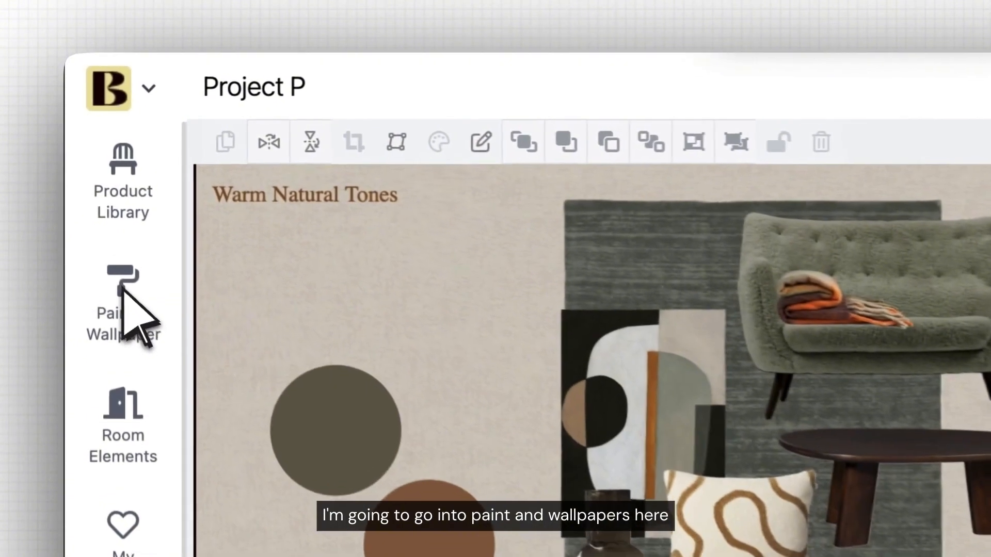
pyautogui.click(101, 204)
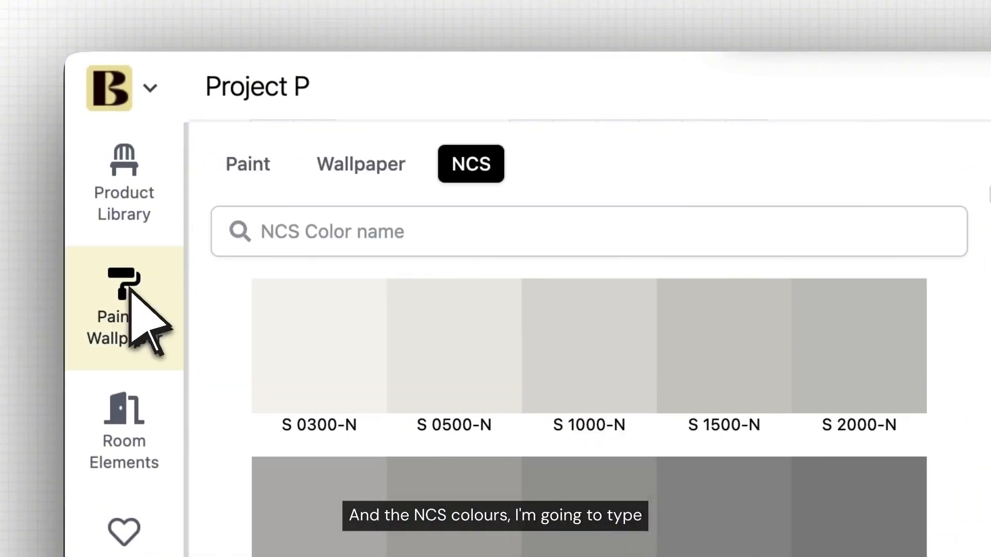
pyautogui.click(371, 237)
pyautogui.write('2010')
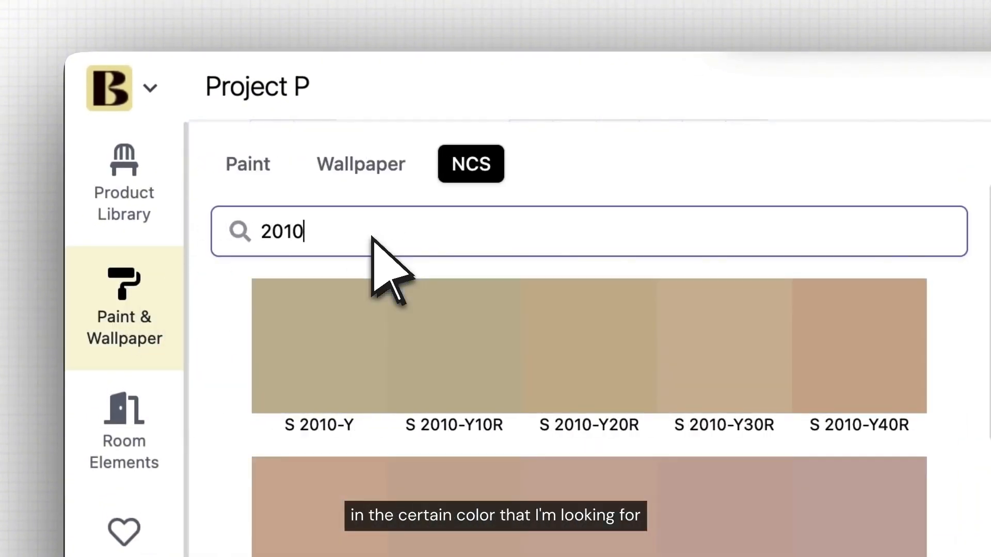
pyautogui.write('-y40')
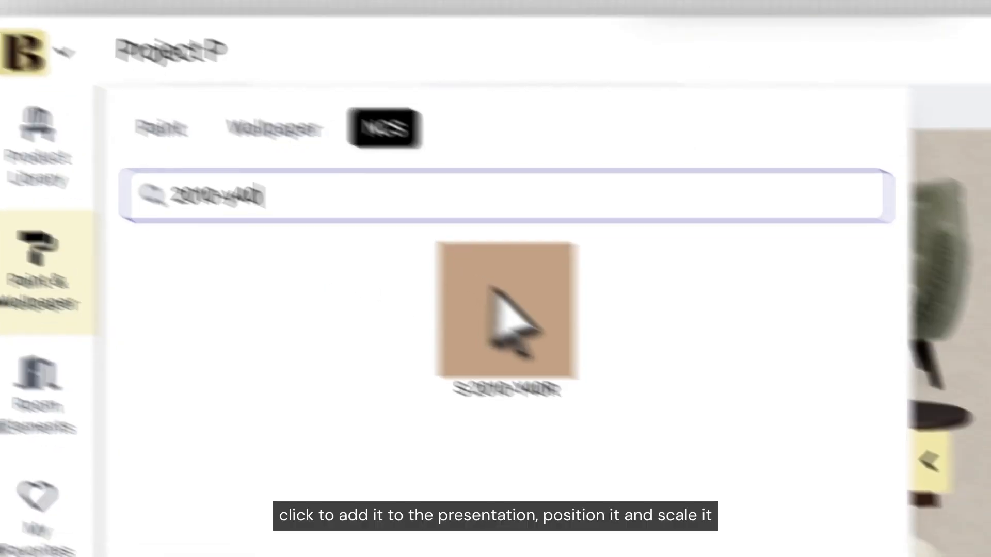
pyautogui.click(495, 293)
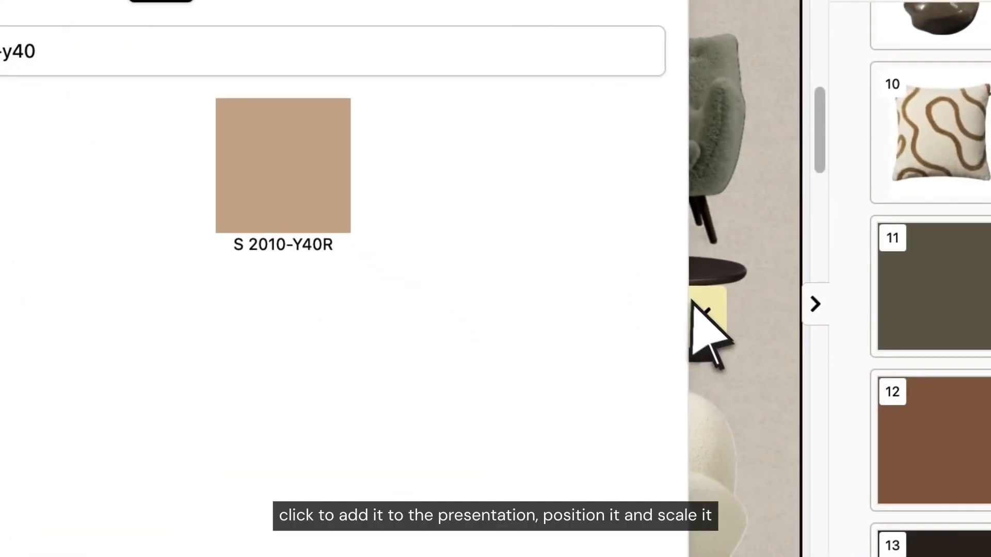
pyautogui.click(930, 461)
# Step: Scale down the beige color swatch, place it above the other color circles, and give it a circular shape
pyautogui.moveTo(231, 263); pyautogui.dragTo(72, 160)
pyautogui.moveTo(234, 21); pyautogui.dragTo(139, 139)
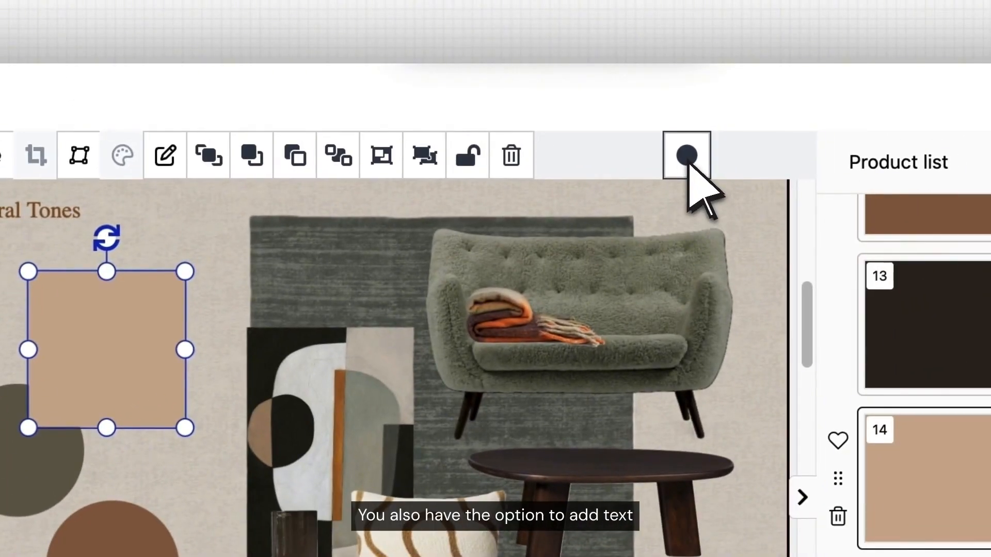
pyautogui.click(929, 83)
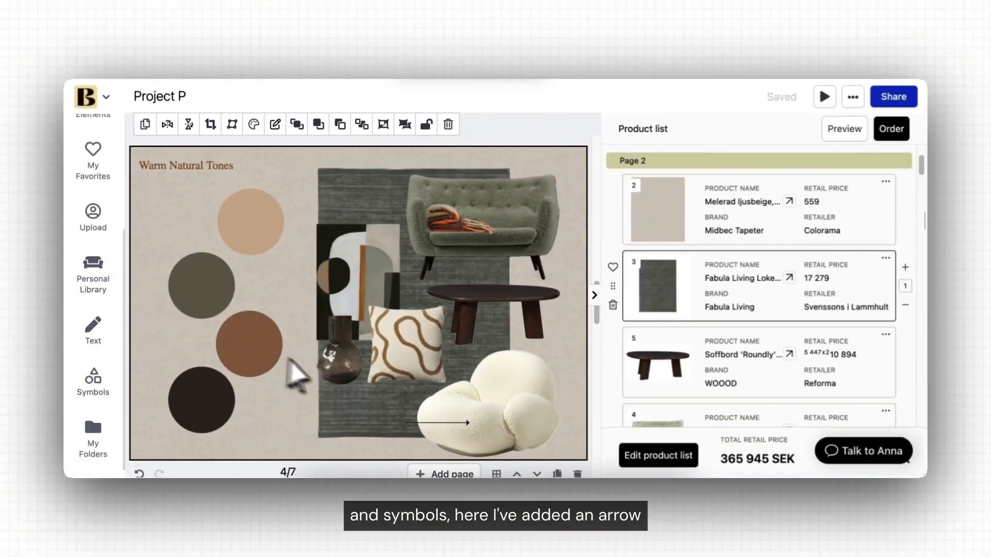
# Step: Select the arrow symbol beside the white armchair on the moodboard and adjust its shape
pyautogui.click(428, 422)
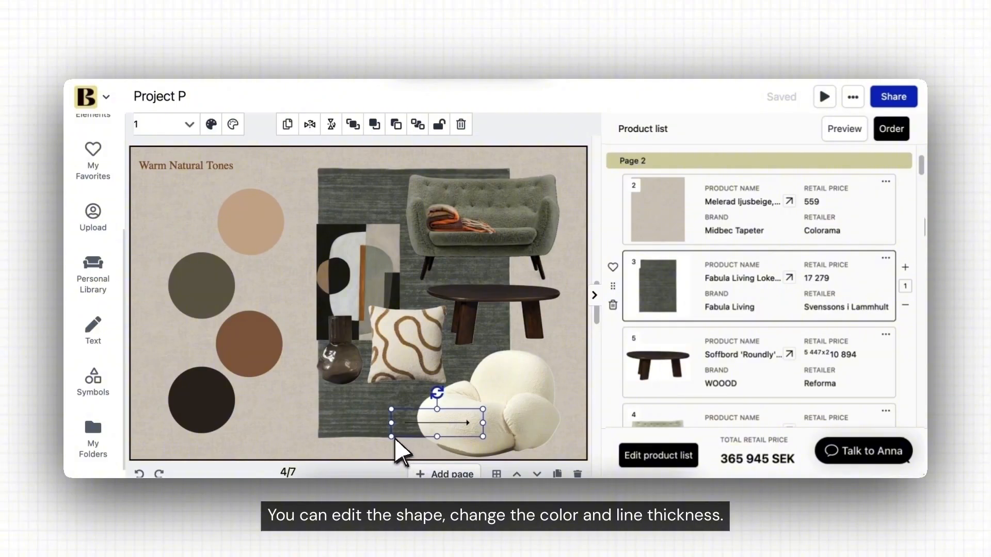
pyautogui.moveTo(412, 432); pyautogui.dragTo(436, 429)
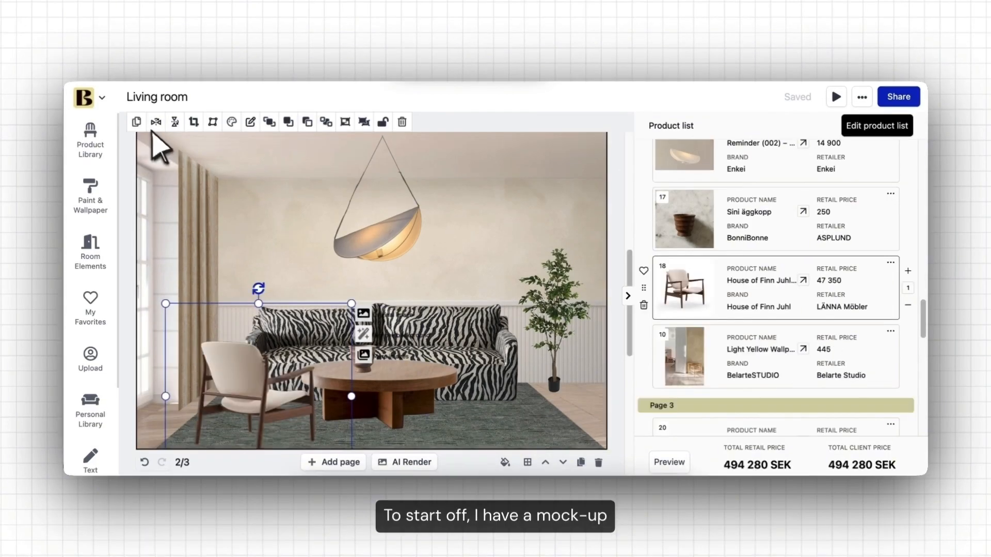
# Step: Duplicate the armchair, place the mirrored copy on the opposite side of the coffee table, and render the living room page with AI Render
pyautogui.click(137, 120)
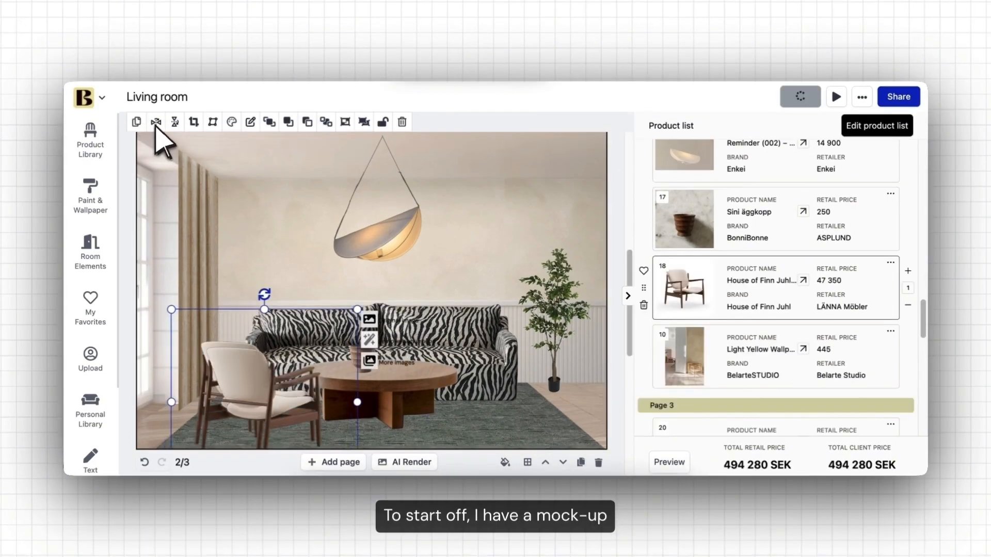
pyautogui.moveTo(282, 401); pyautogui.dragTo(537, 397)
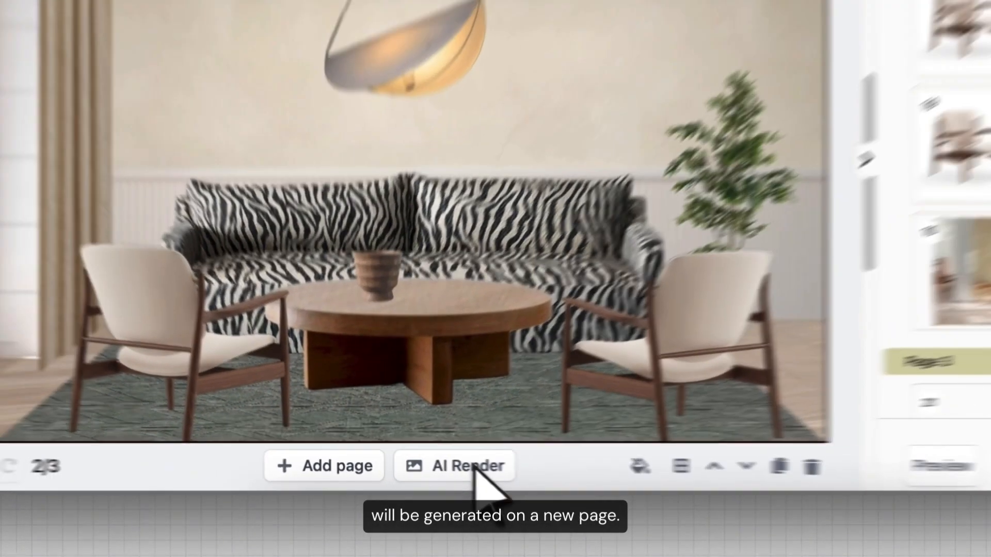
pyautogui.click(475, 467)
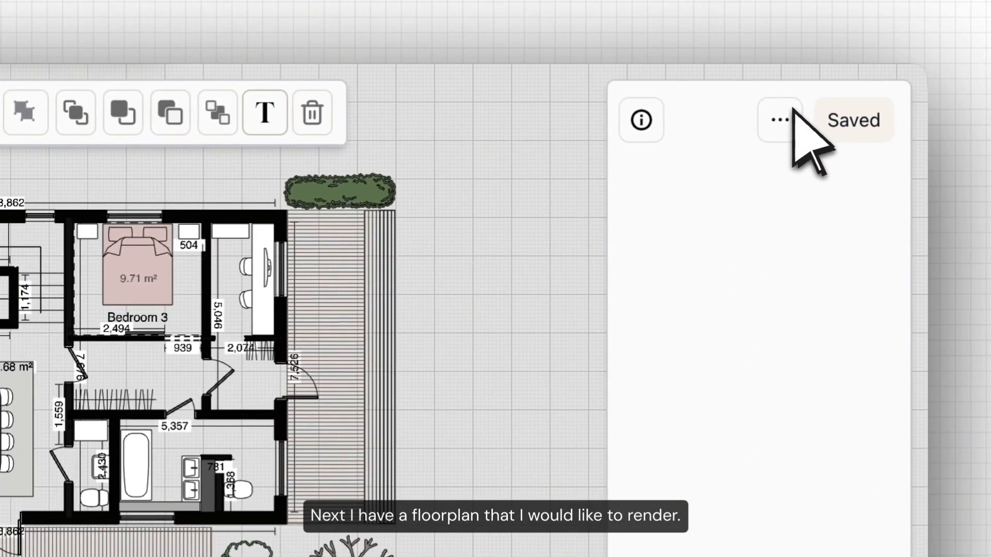
# Step: Add the floor plan in Desktop format to the BONI Floorplan presentation and generate an AI Render of its page
pyautogui.click(855, 111)
pyautogui.click(749, 185)
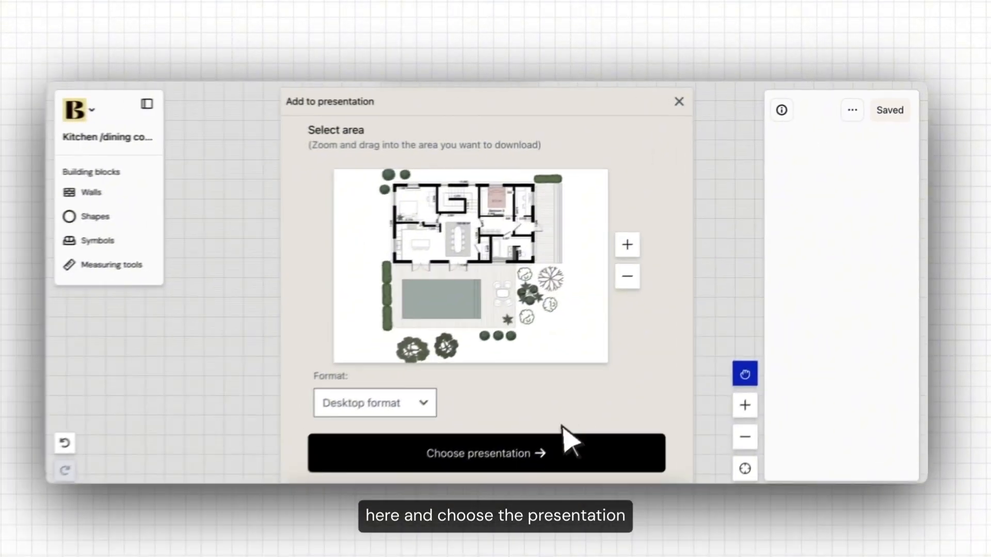
pyautogui.click(560, 438)
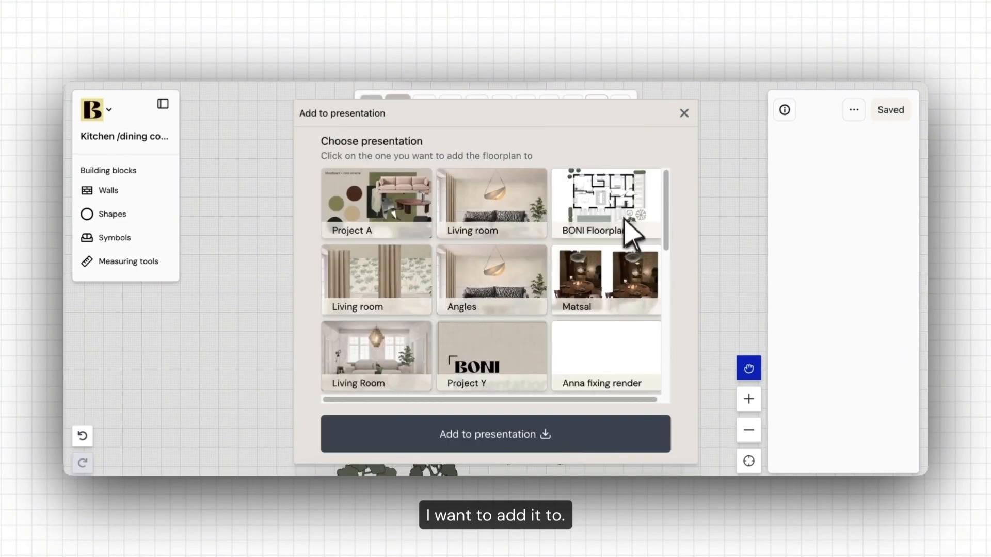
pyautogui.click(619, 212)
pyautogui.click(516, 440)
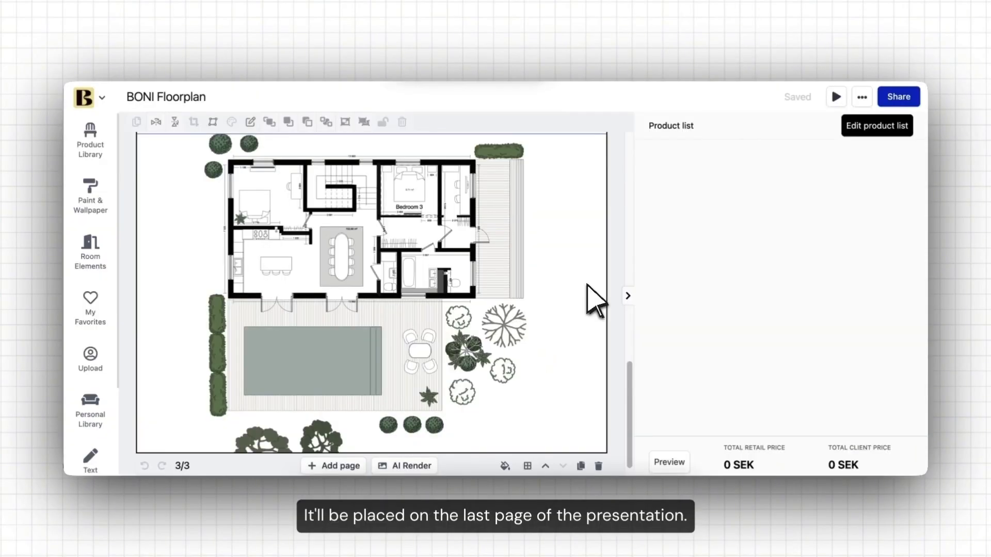
pyautogui.click(420, 470)
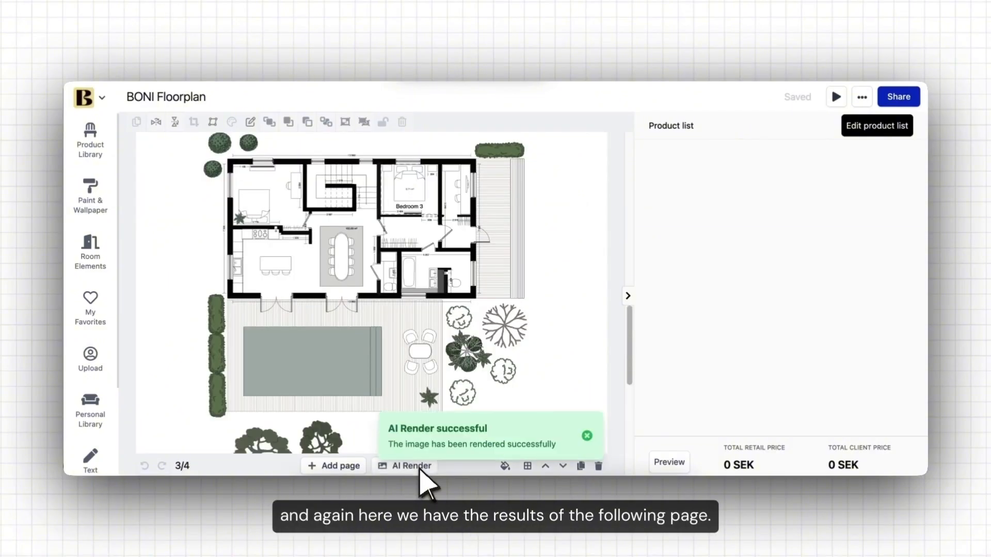
pyautogui.scroll(-10, 454, 442)
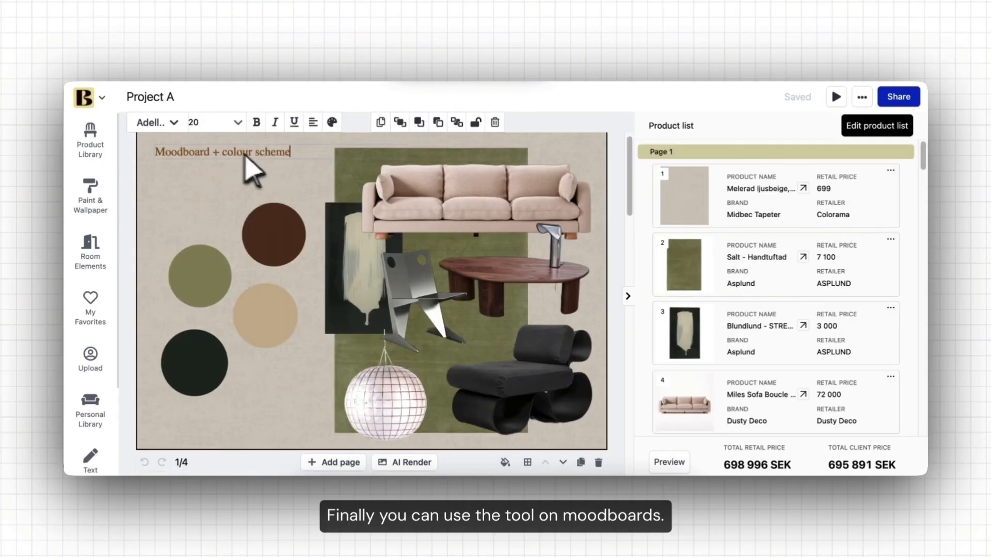
# Step: Generate an AI Render of the "Moodboard + colour scheme" page in Project A and view the result page
pyautogui.click(279, 187)
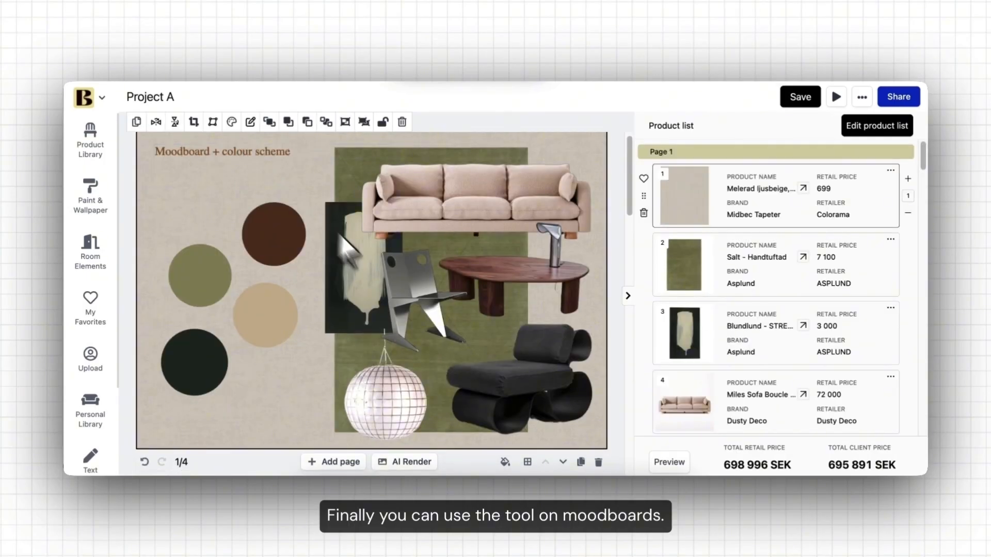
pyautogui.click(420, 462)
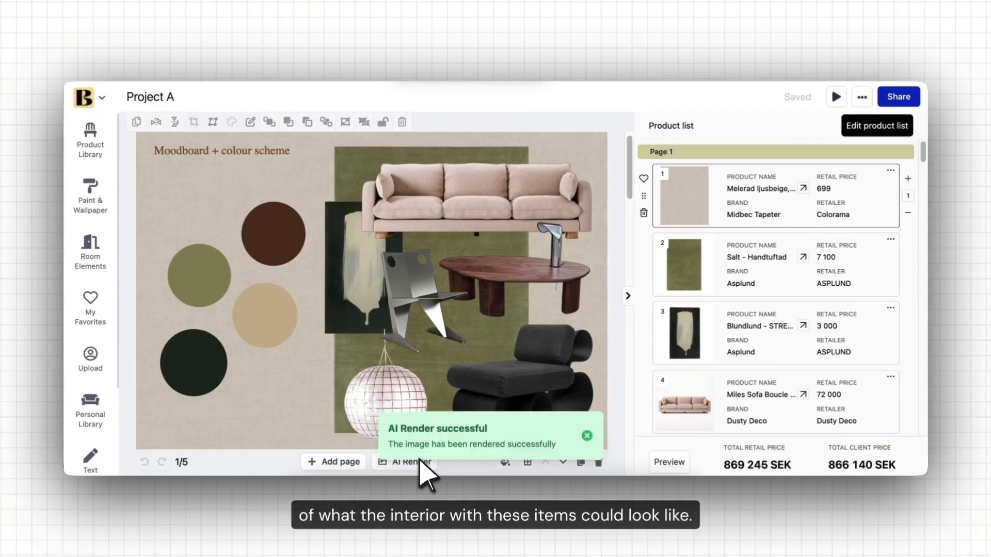
pyautogui.scroll(-6, 434, 471)
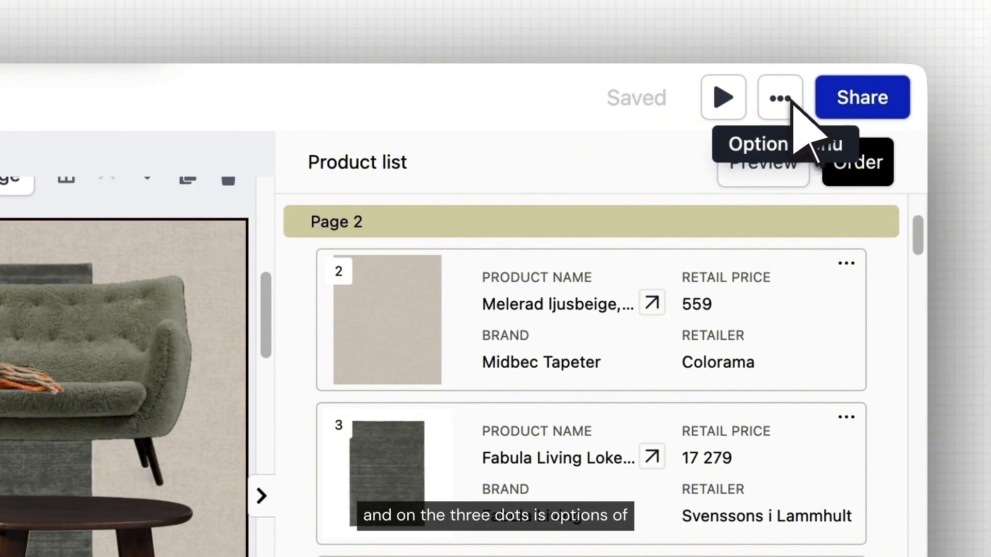
# Step: Check the file types available for downloading Project P's product list and close the dialog without downloading
pyautogui.click(790, 101)
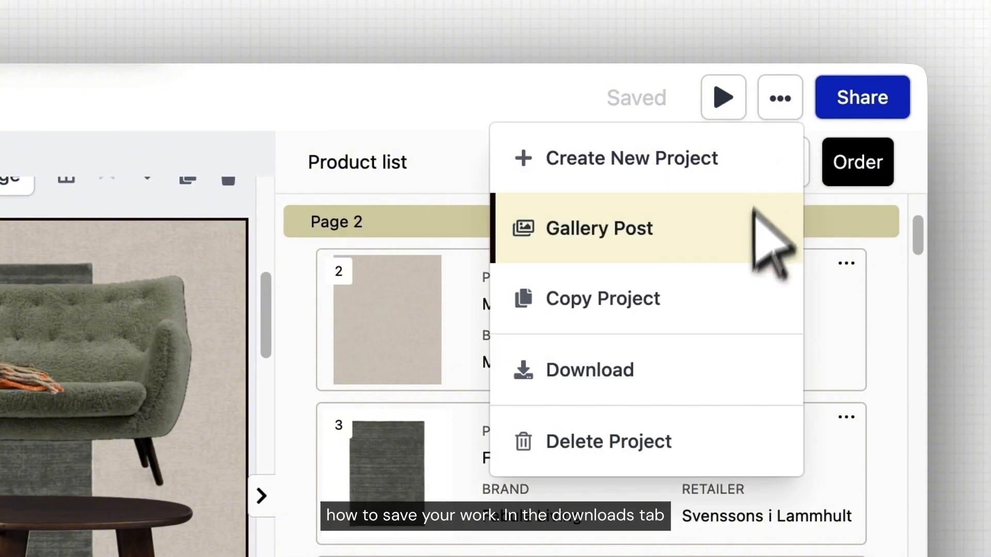
pyautogui.click(728, 369)
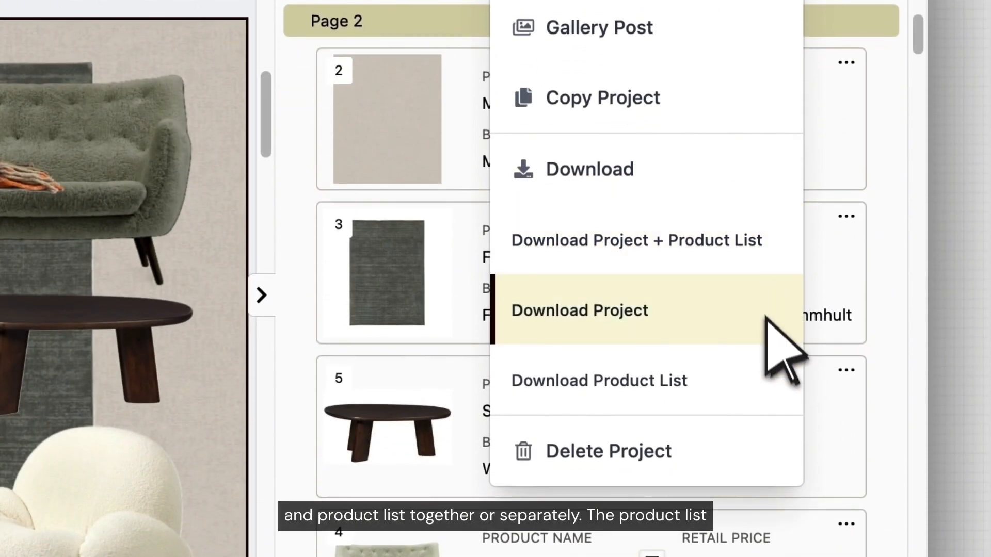
pyautogui.click(772, 382)
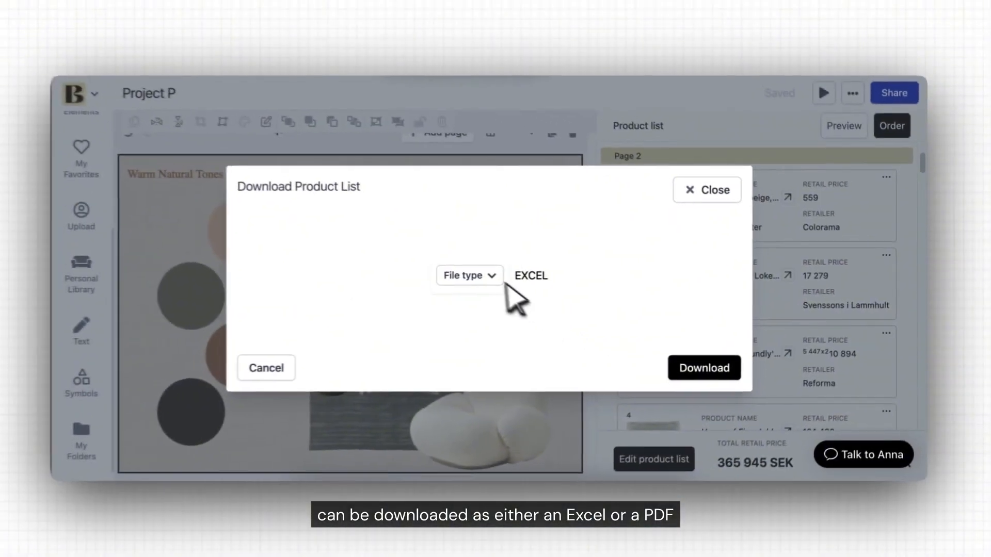
pyautogui.click(489, 277)
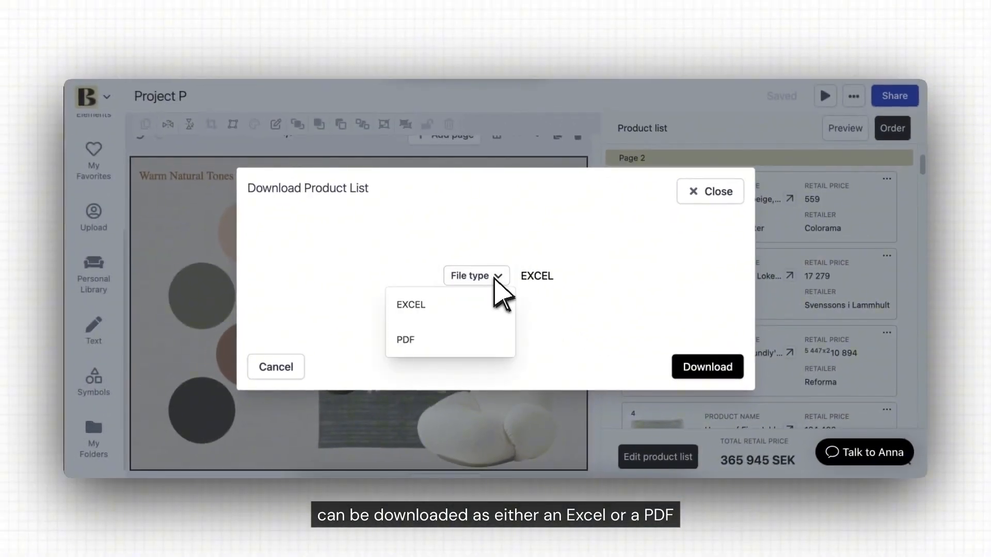
pyautogui.click(496, 279)
pyautogui.click(715, 195)
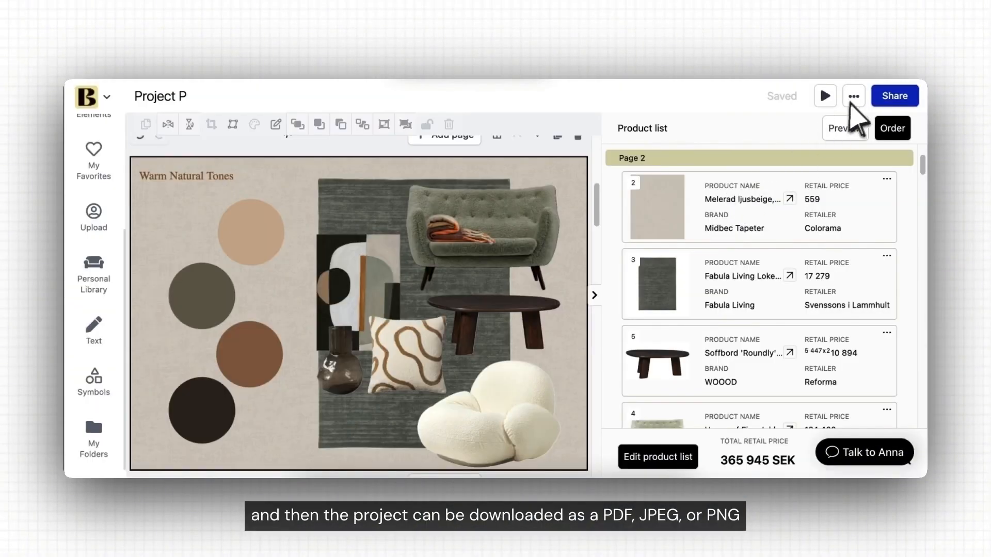
# Step: Review the file type and page range options for downloading the project itself and close the dialog without downloading
pyautogui.click(853, 99)
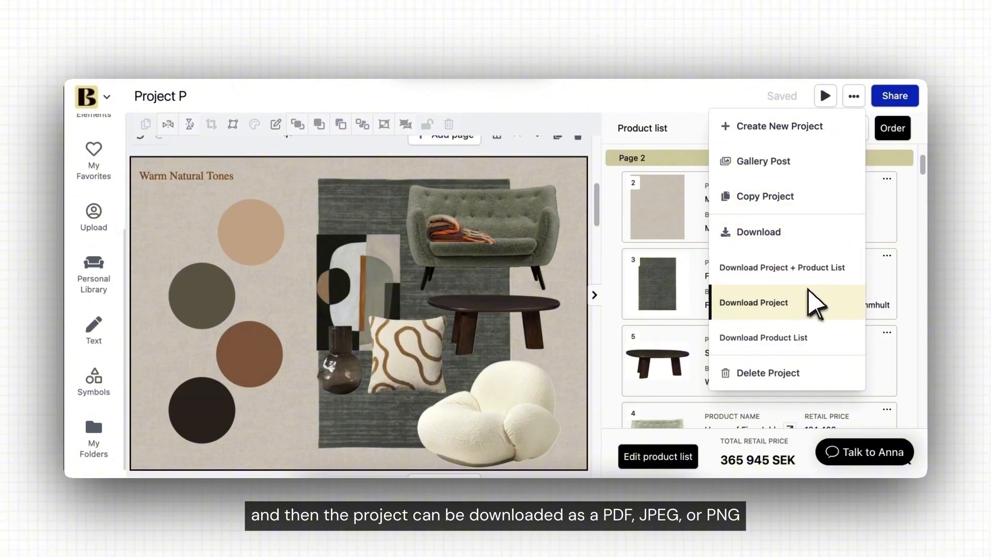
pyautogui.click(812, 303)
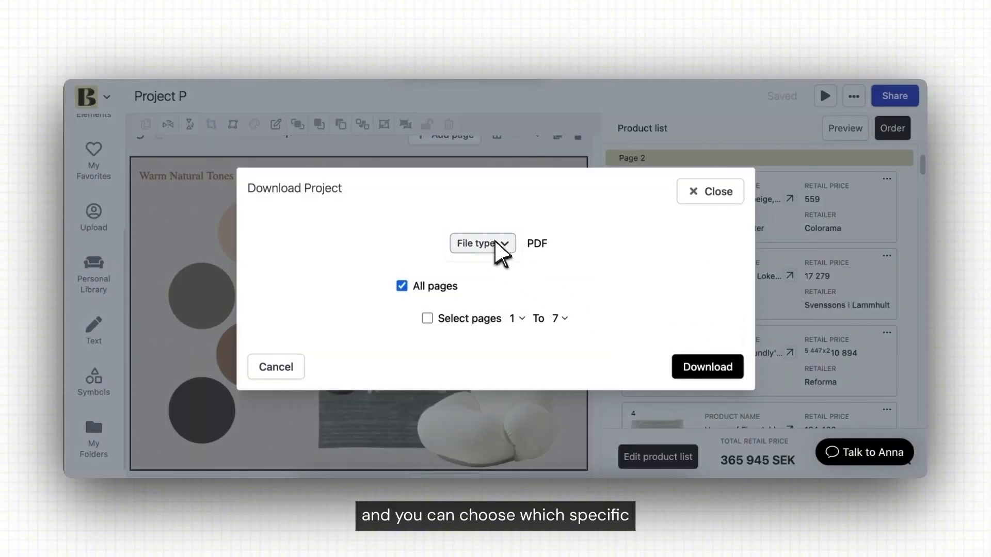
pyautogui.click(496, 243)
pyautogui.click(603, 329)
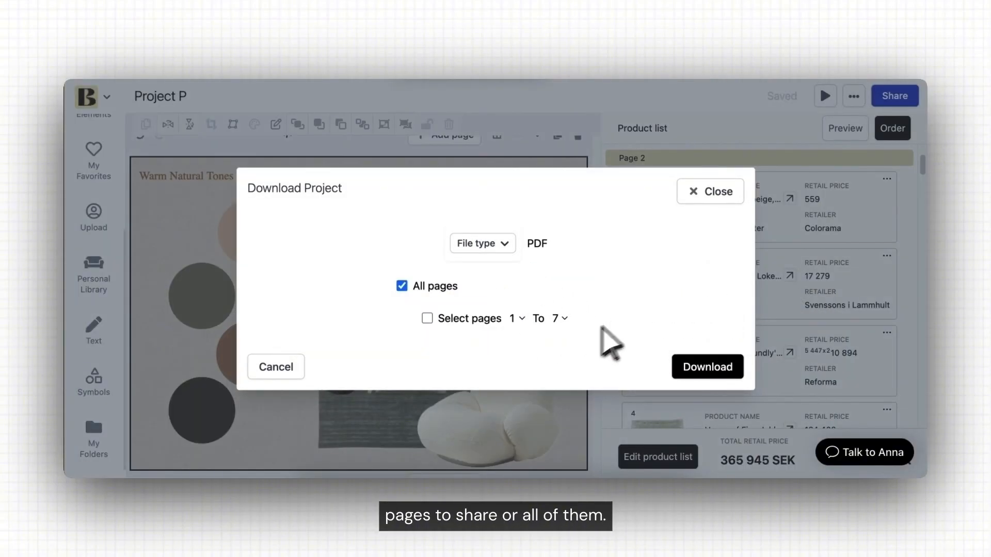
pyautogui.click(721, 192)
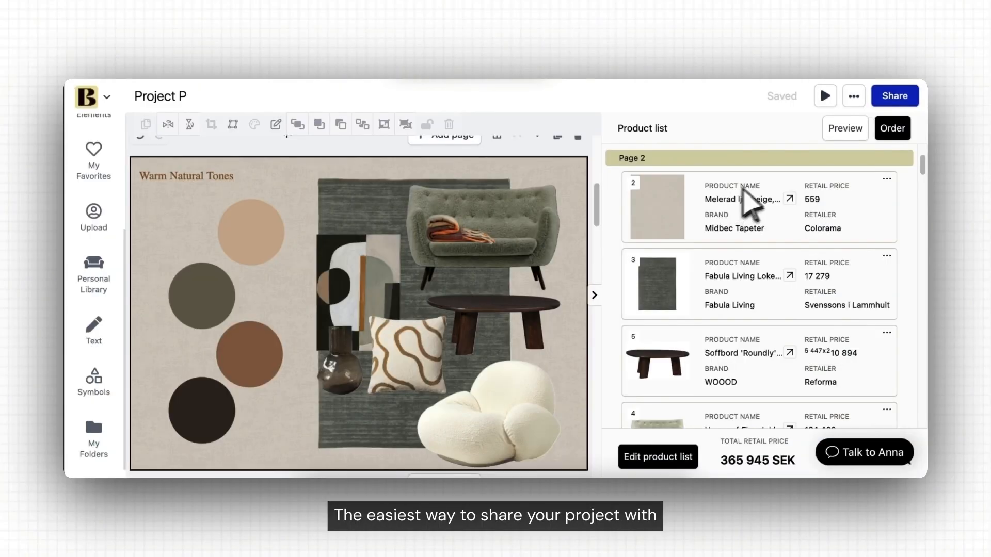
# Step: Set up sharing of Project P with the Project + Product list option and review the email message and copy link options
pyautogui.click(902, 96)
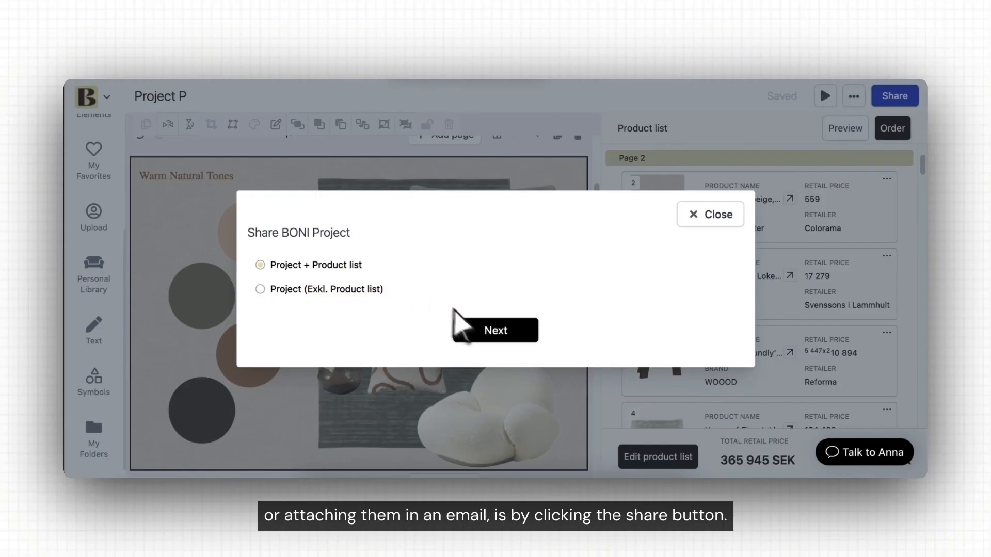
pyautogui.click(493, 341)
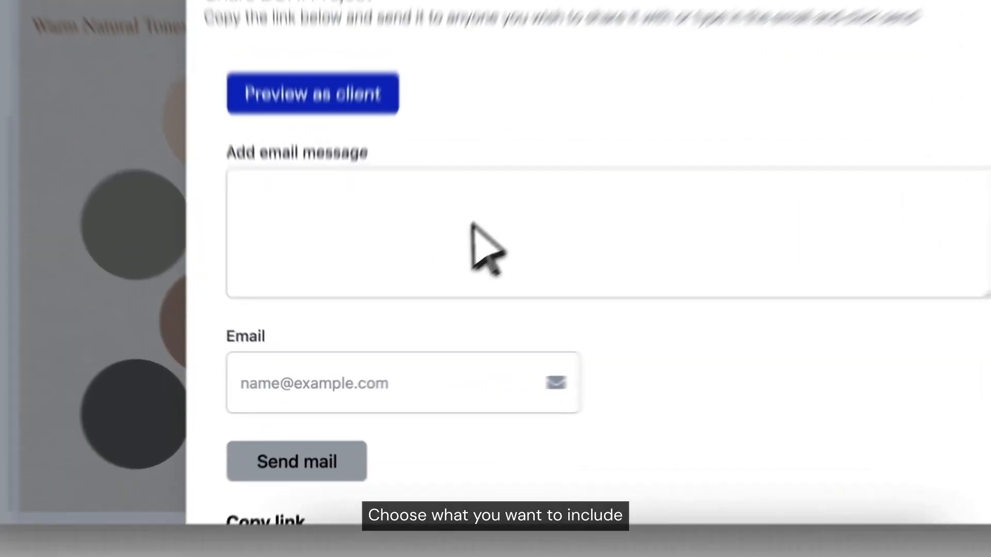
pyautogui.click(405, 298)
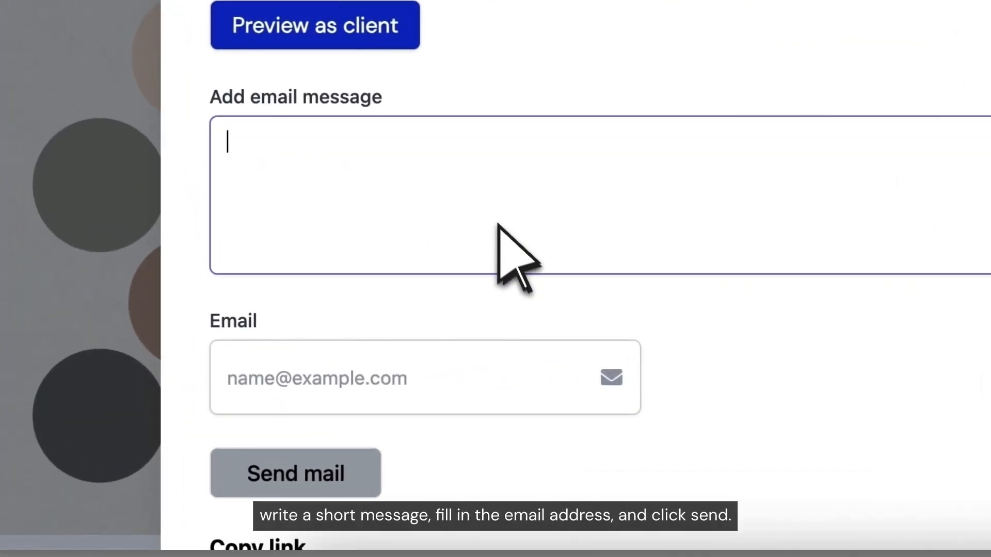
pyautogui.scroll(-3, 500, 232)
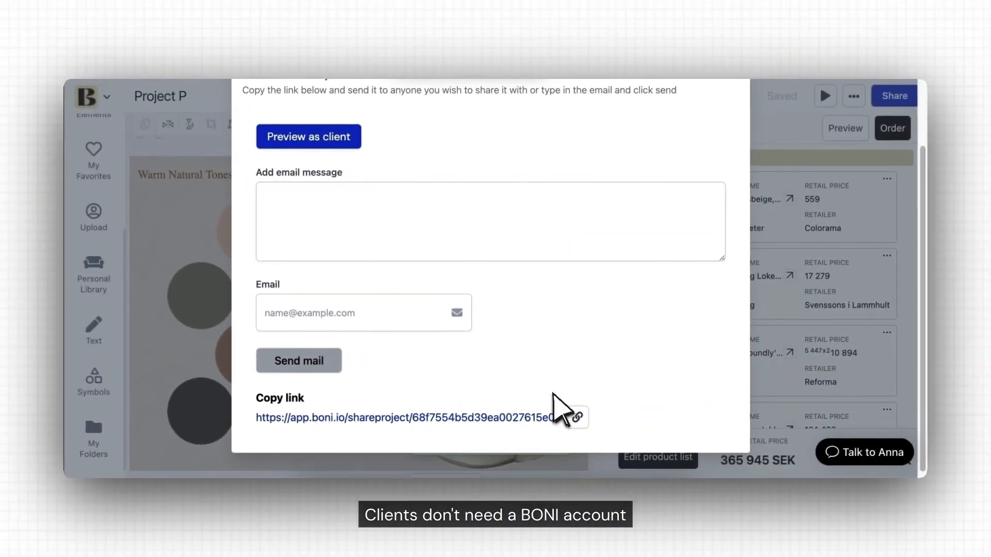
pyautogui.scroll(2, 554, 393)
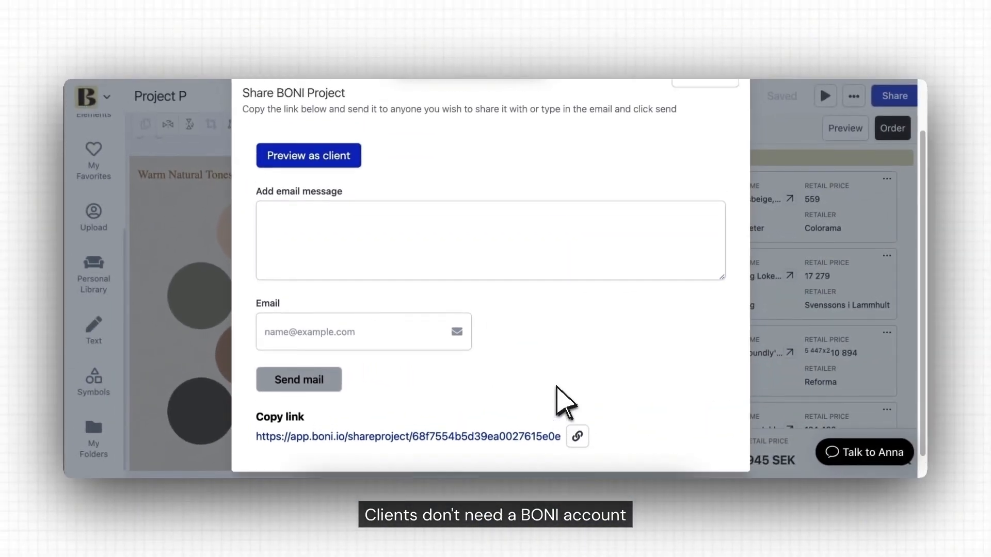
# Step: Preview the shared project as a client, examine the page notes and product selections, and open My Shared Links
pyautogui.click(324, 226)
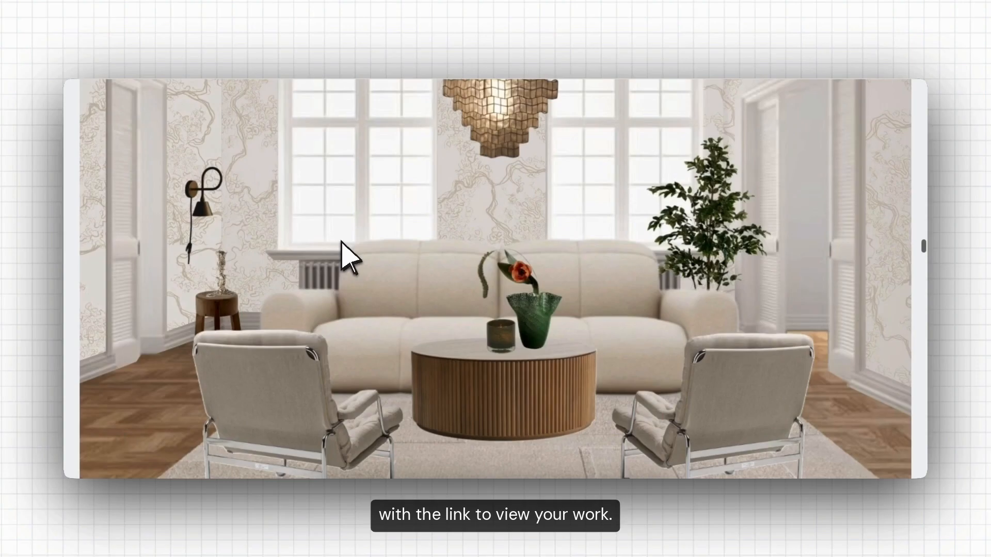
pyautogui.scroll(-5, 343, 247)
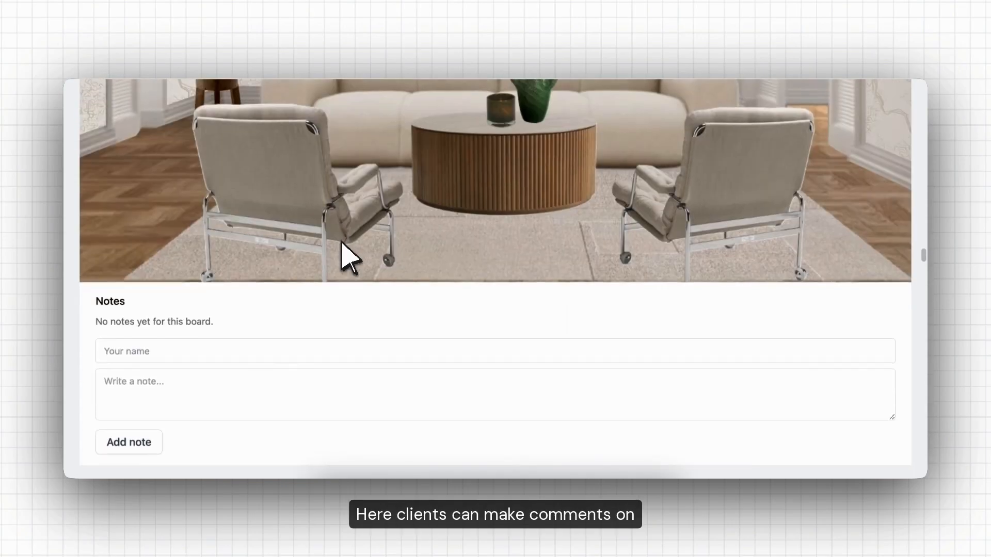
pyautogui.scroll(-2, 343, 254)
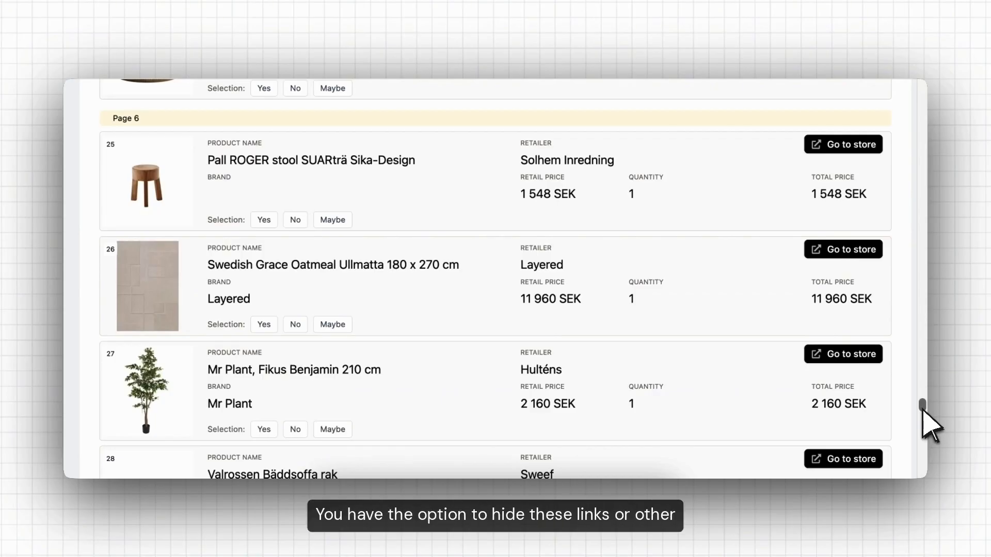
pyautogui.scroll(-2, 730, 377)
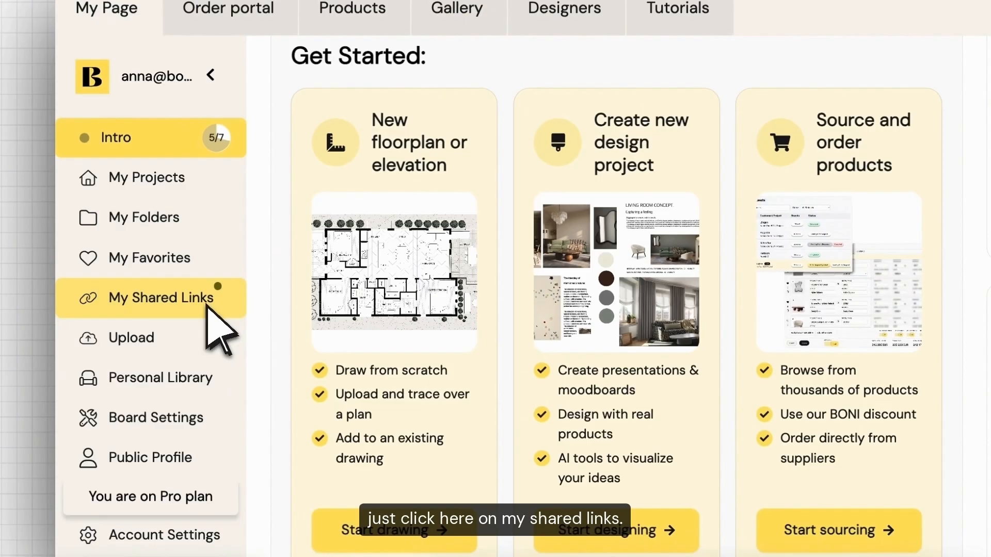
pyautogui.click(207, 307)
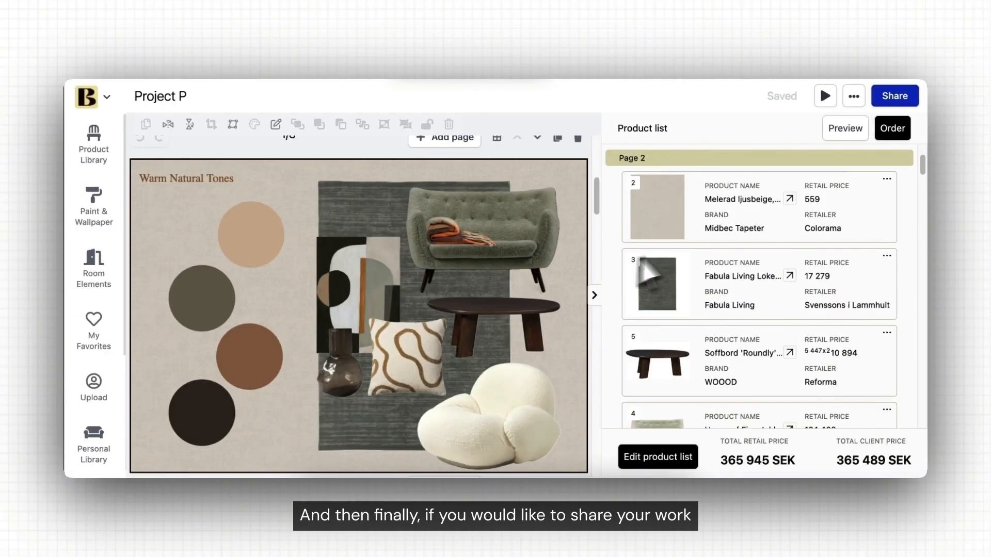
# Step: Prepare a Gallery Post of Project P's page 6 named "Living Room" and close the form without posting
pyautogui.click(855, 97)
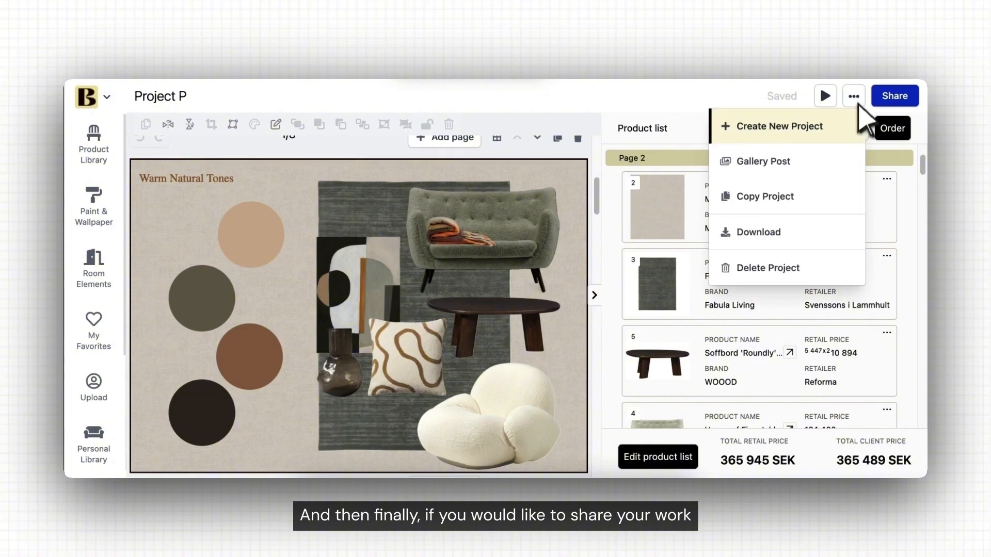
pyautogui.click(805, 164)
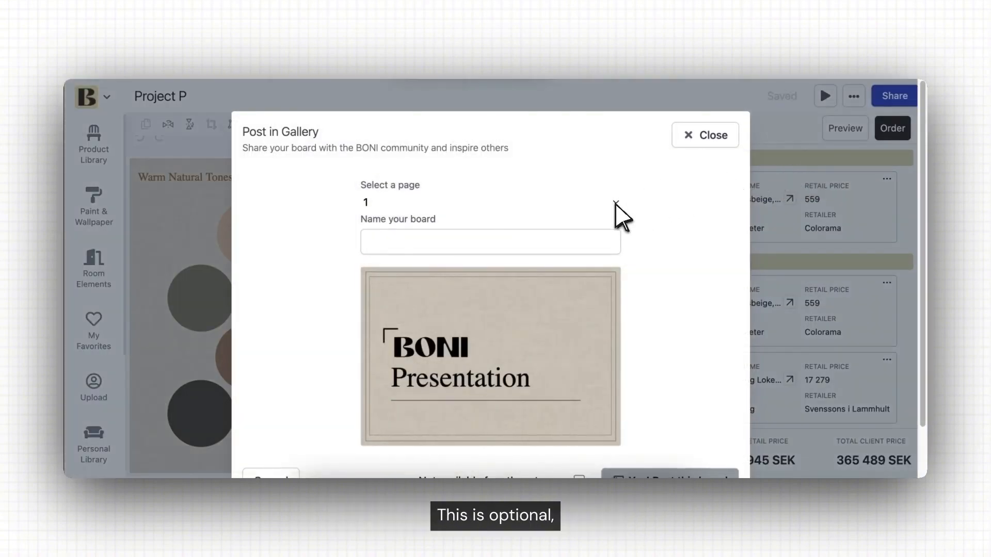
pyautogui.click(615, 202)
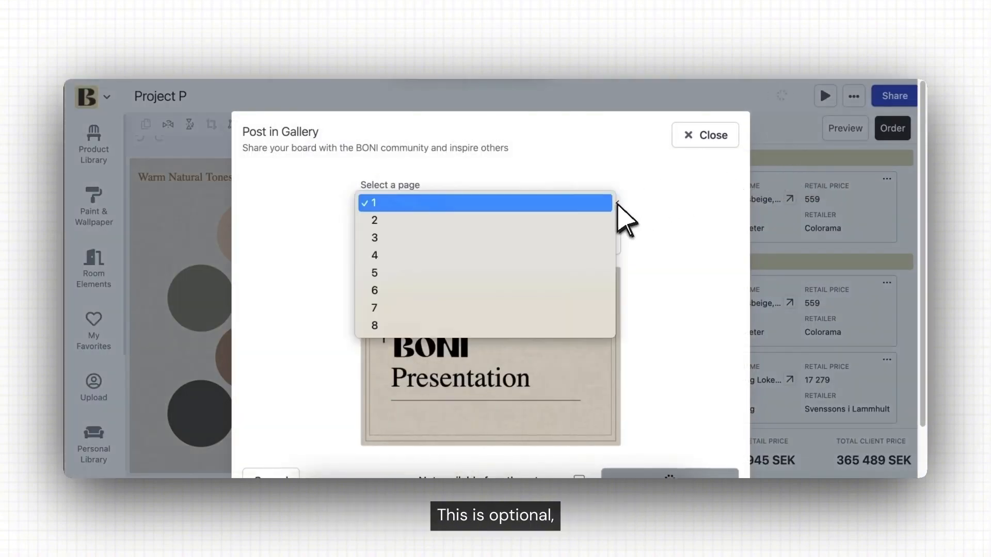
pyautogui.click(585, 296)
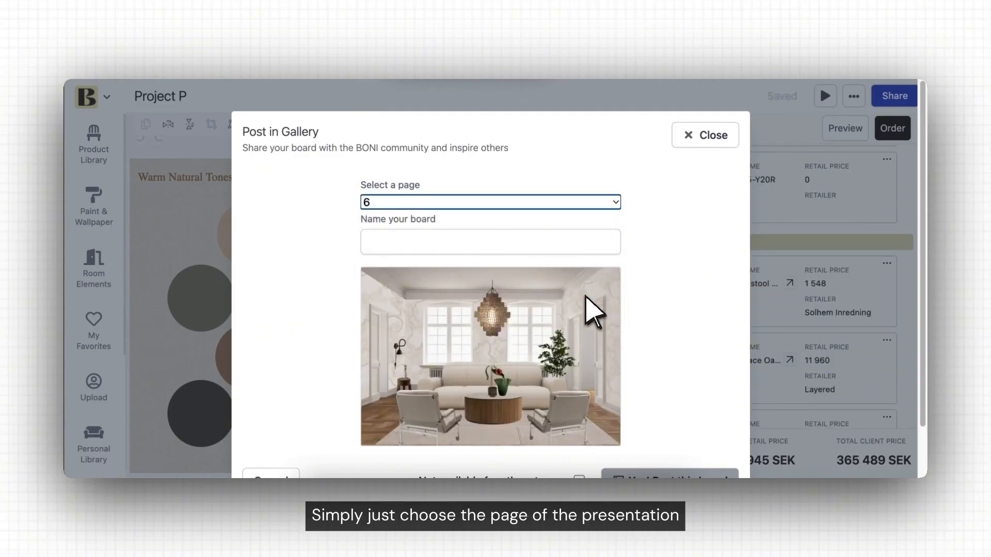
pyautogui.click(585, 243)
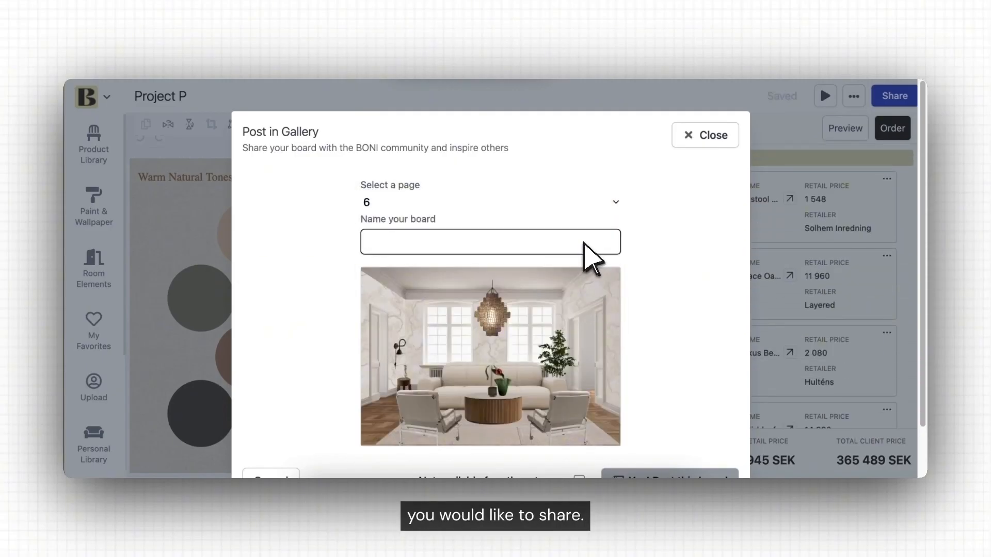
pyautogui.write('Living Room')
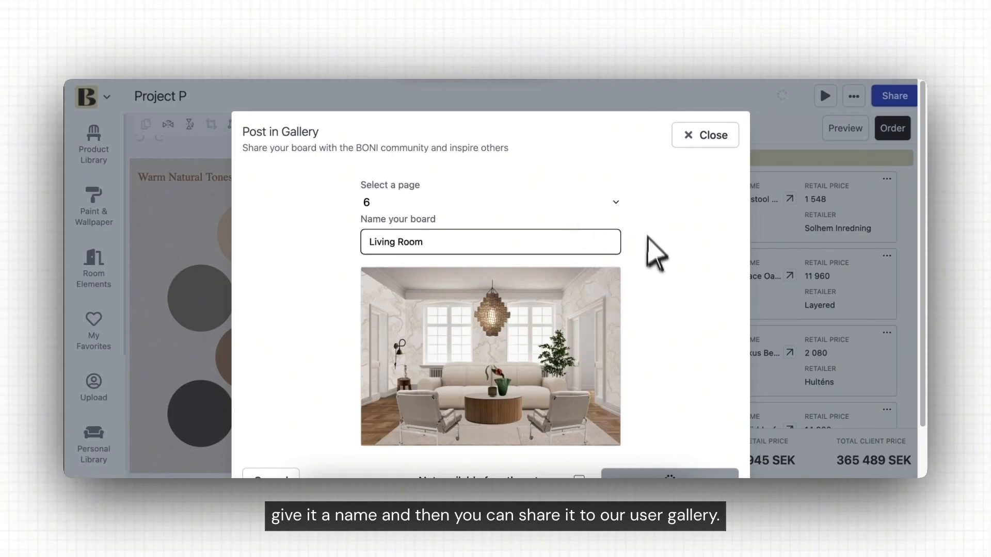
pyautogui.scroll(-2, 654, 381)
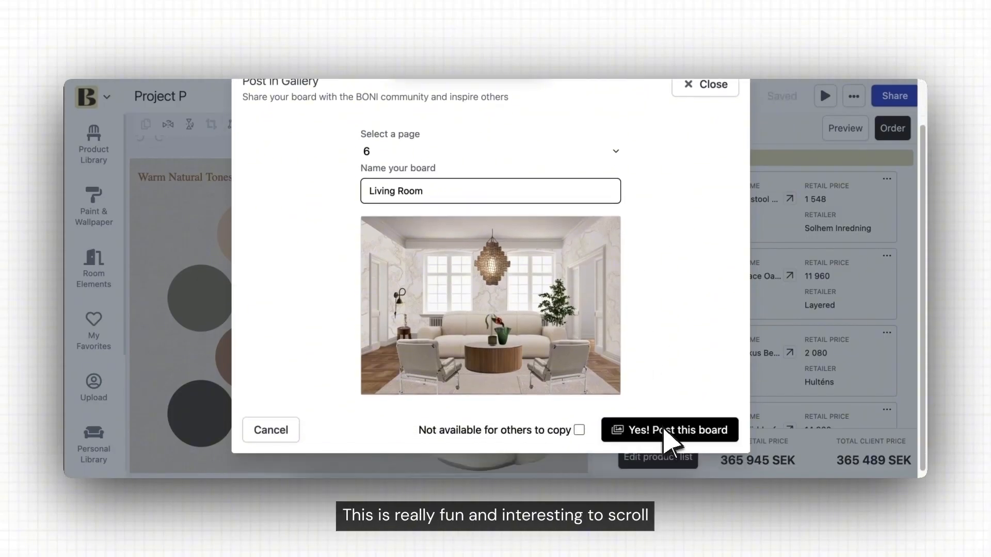
pyautogui.scroll(1, 669, 442)
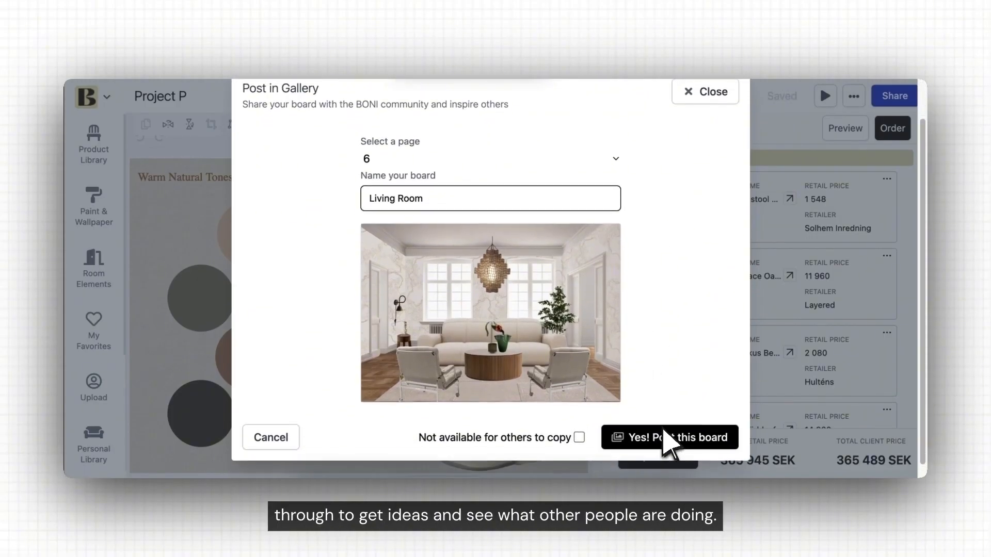
pyautogui.click(688, 113)
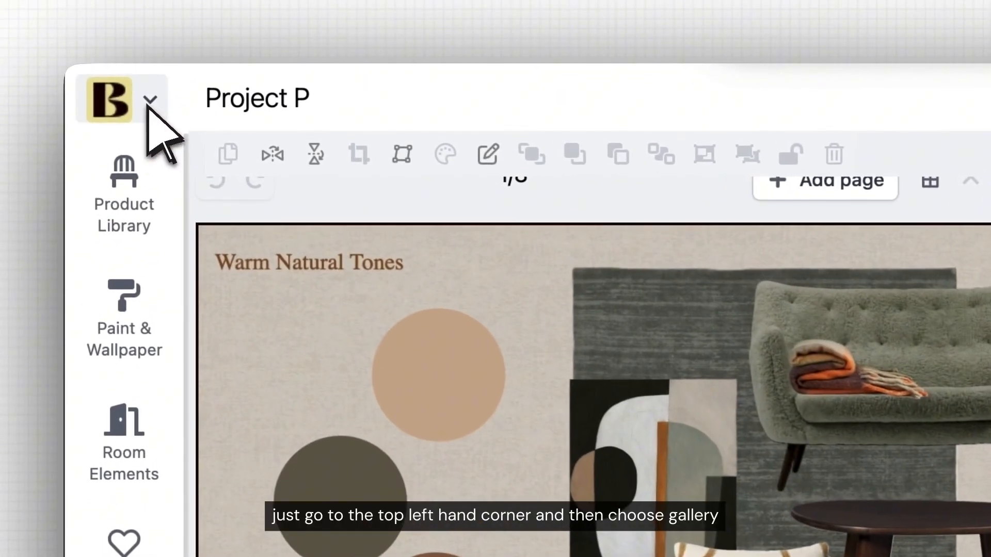
# Step: Look through the folders offered for adding the Living Room project and open the My Folders page
pyautogui.click(106, 97)
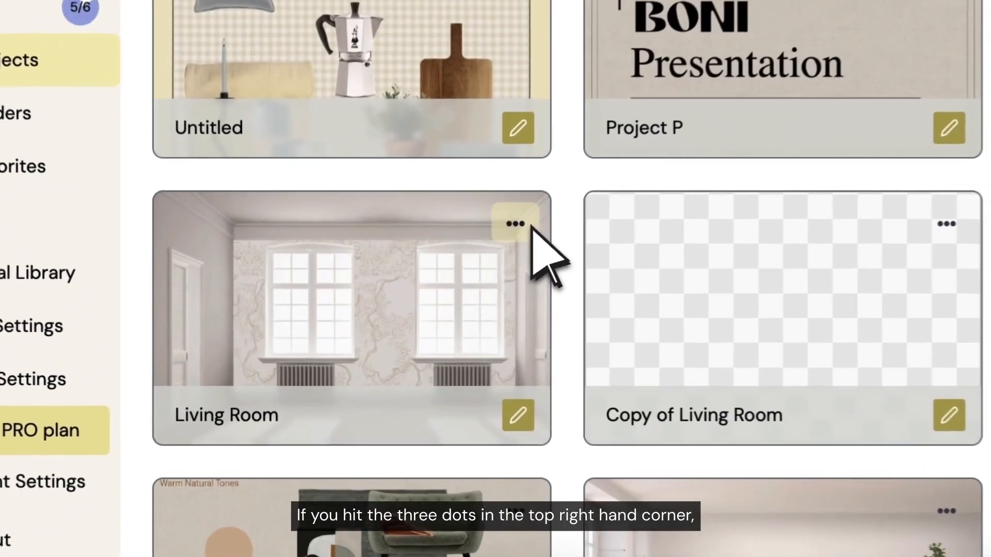
pyautogui.click(408, 288)
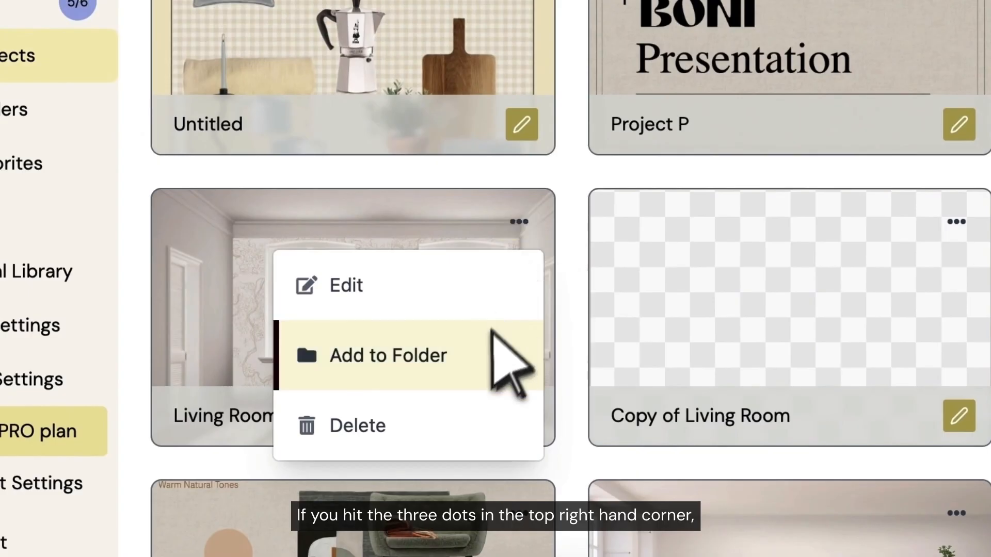
pyautogui.moveTo(388, 361)
pyautogui.scroll(-4, 680, 403)
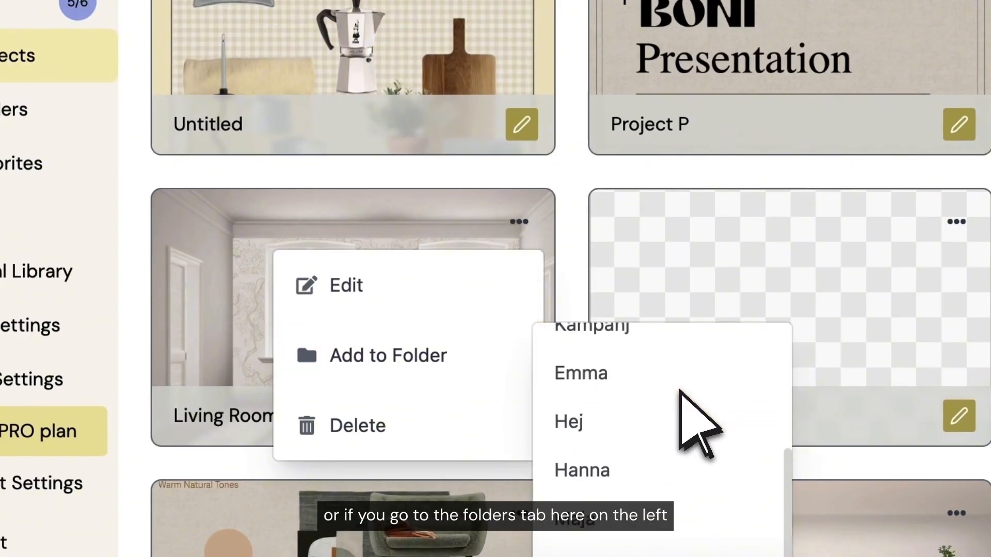
pyautogui.click(575, 188)
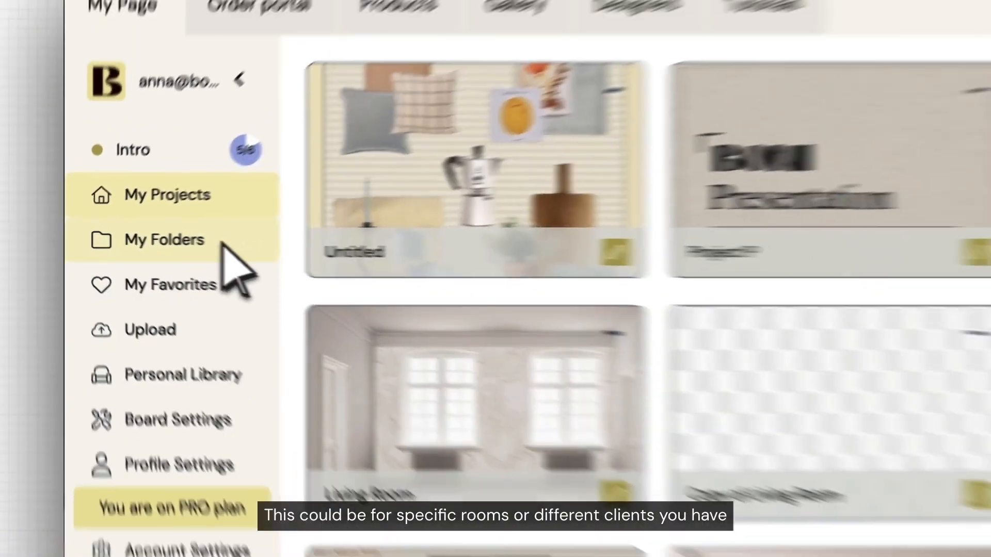
pyautogui.click(127, 153)
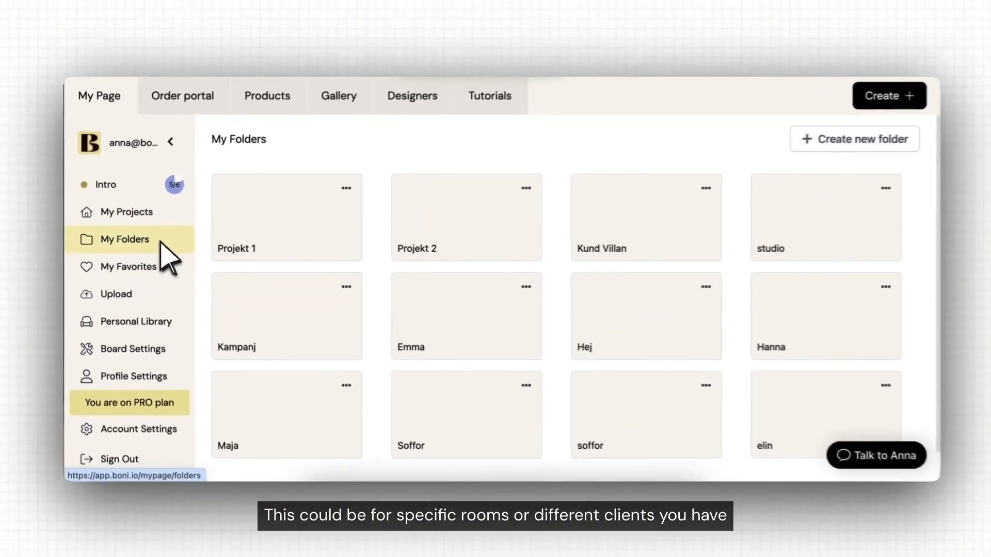